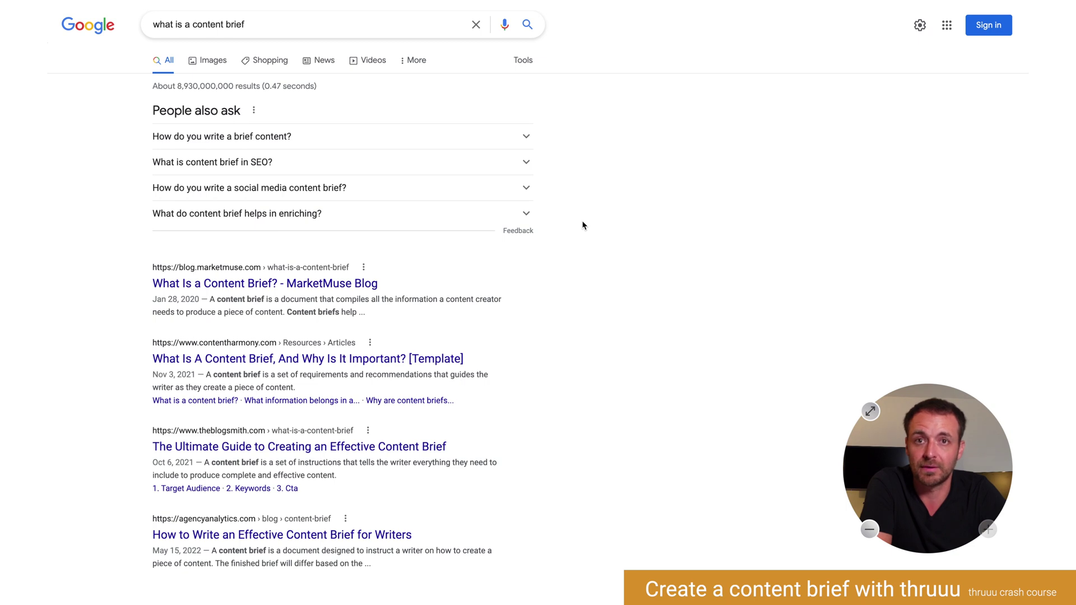
Examine the Google results for "what is a content brief", including the ranking article titles, People also ask questions and related searches
scroll(583, 225, down, 3)
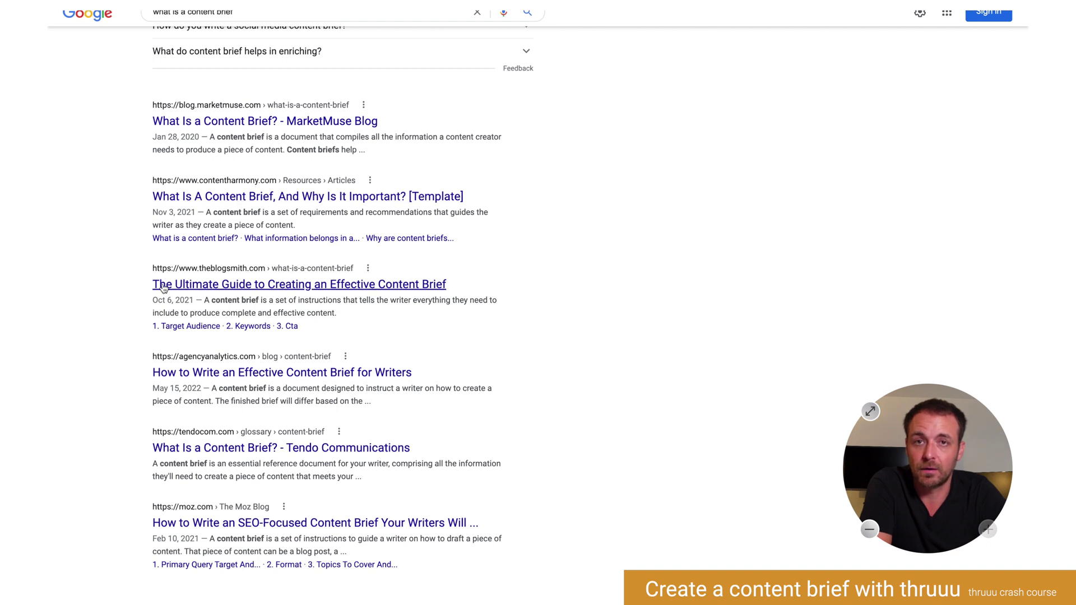
scroll(123, 305, down, 1)
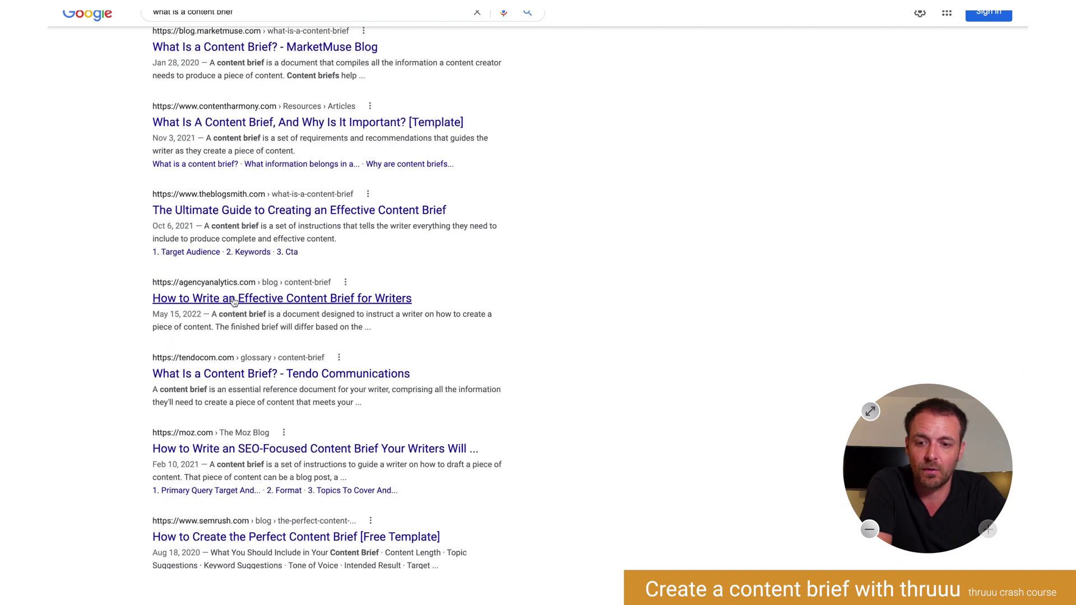
scroll(126, 308, down, 1)
scroll(134, 312, down, 4)
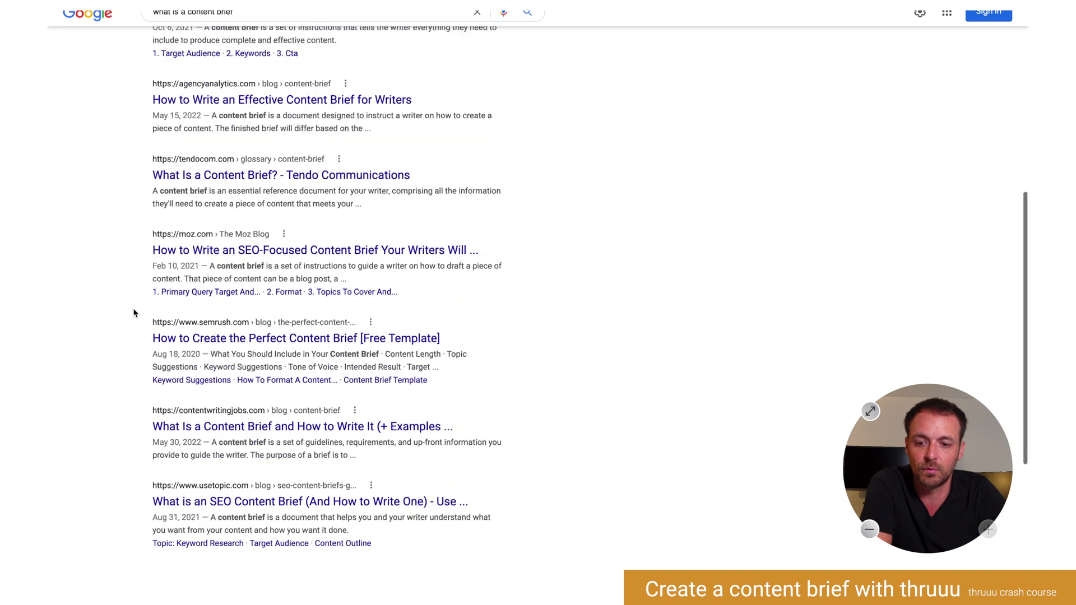
scroll(132, 346, up, 9)
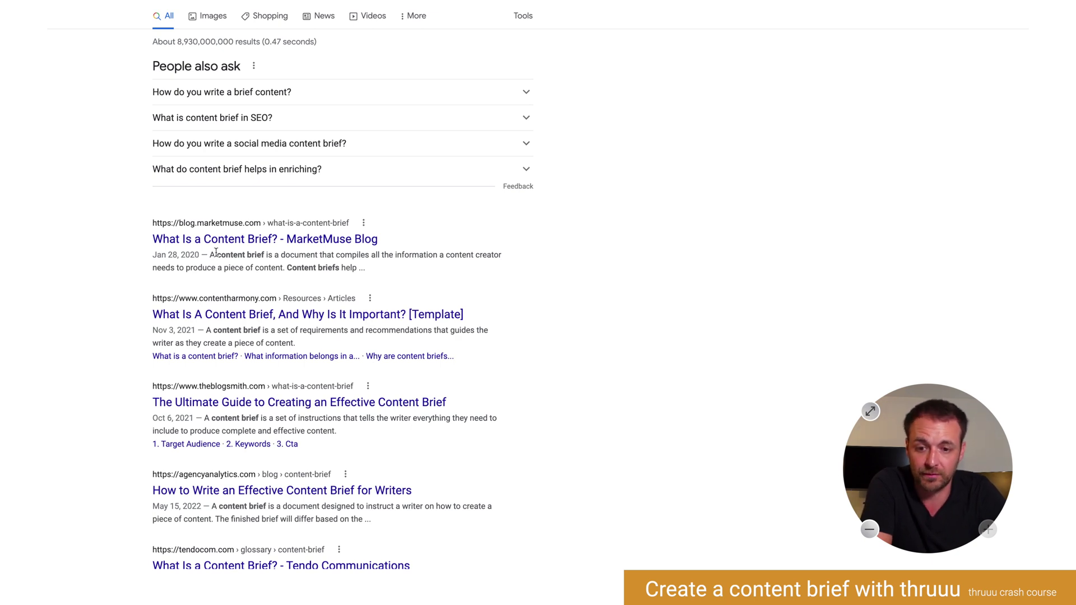
scroll(144, 338, down, 3)
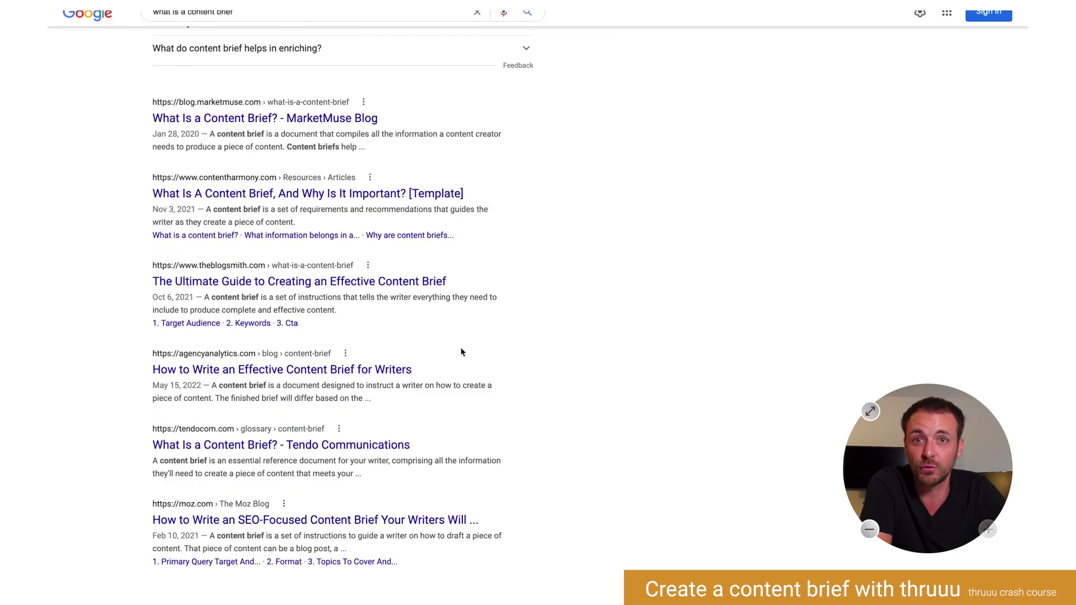
scroll(594, 319, down, 6)
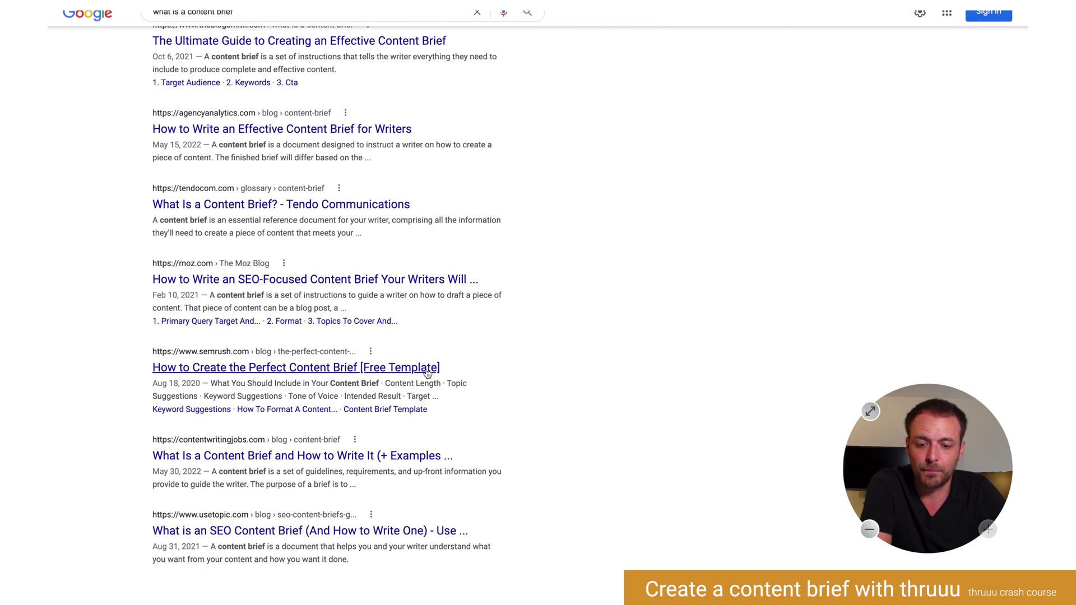
scroll(426, 370, up, 2)
scroll(438, 95, down, 3)
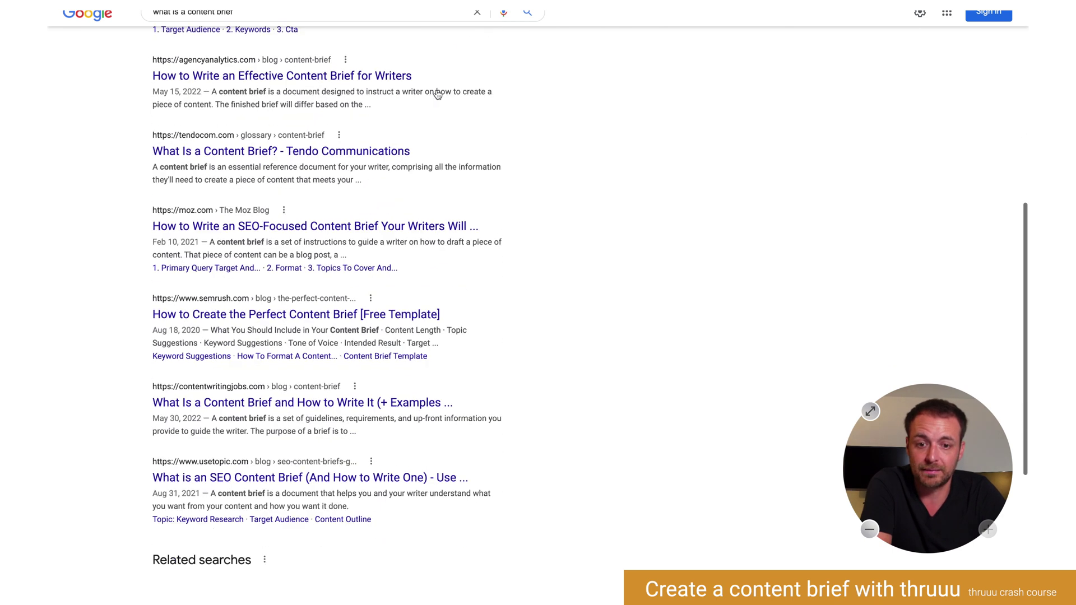
scroll(438, 94, down, 4)
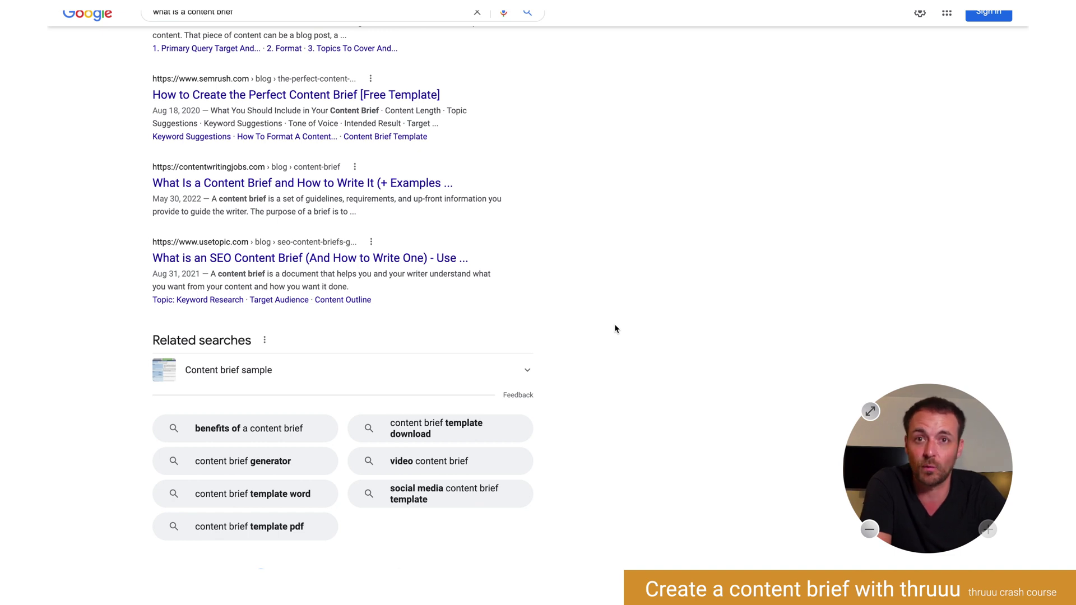
scroll(615, 328, up, 10)
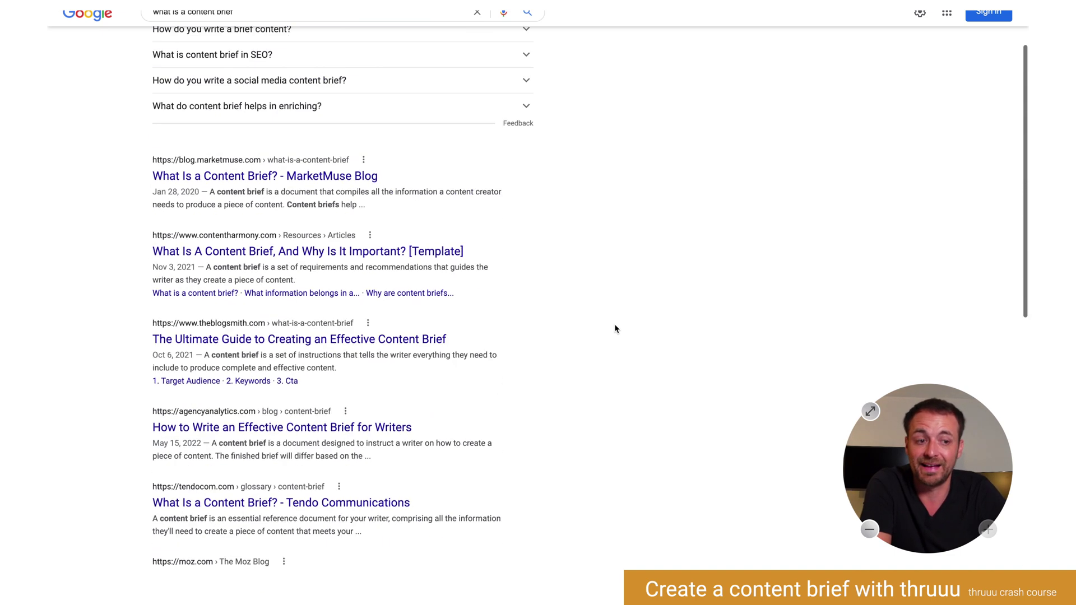
scroll(614, 328, up, 2)
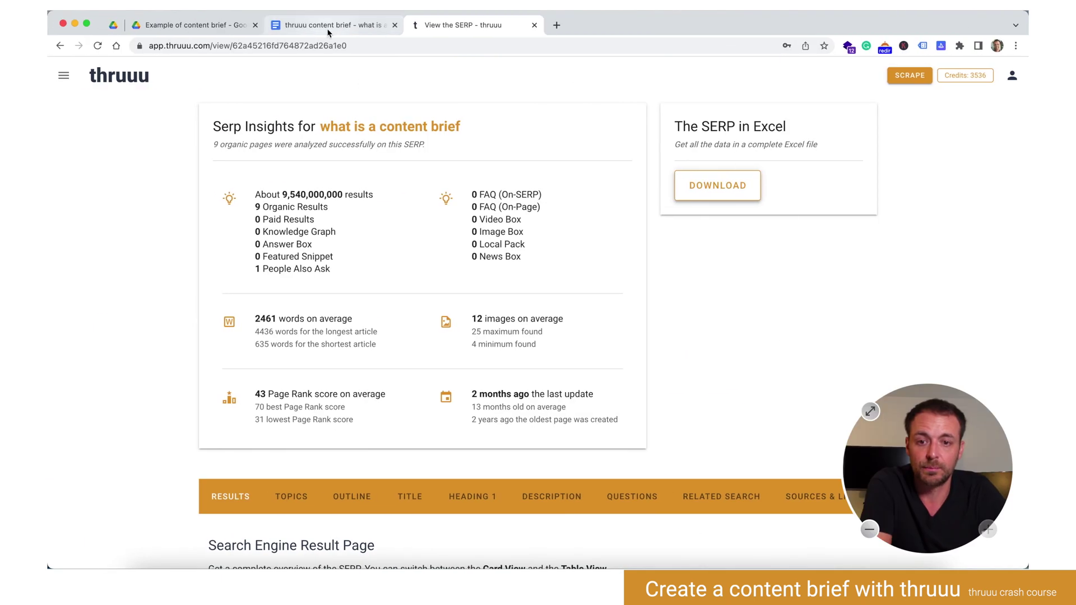
Switch to the content brief document and review the Directive for the writer table, continuing down to the Food for thought section
click(329, 25)
scroll(416, 250, up, 10)
scroll(415, 252, up, 2)
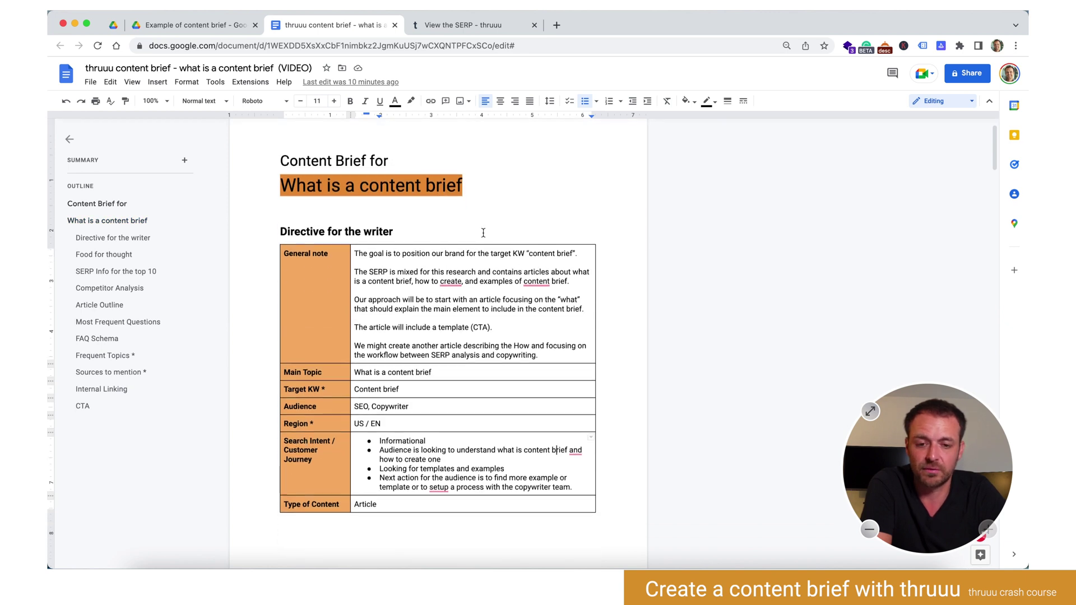
scroll(483, 233, down, 1)
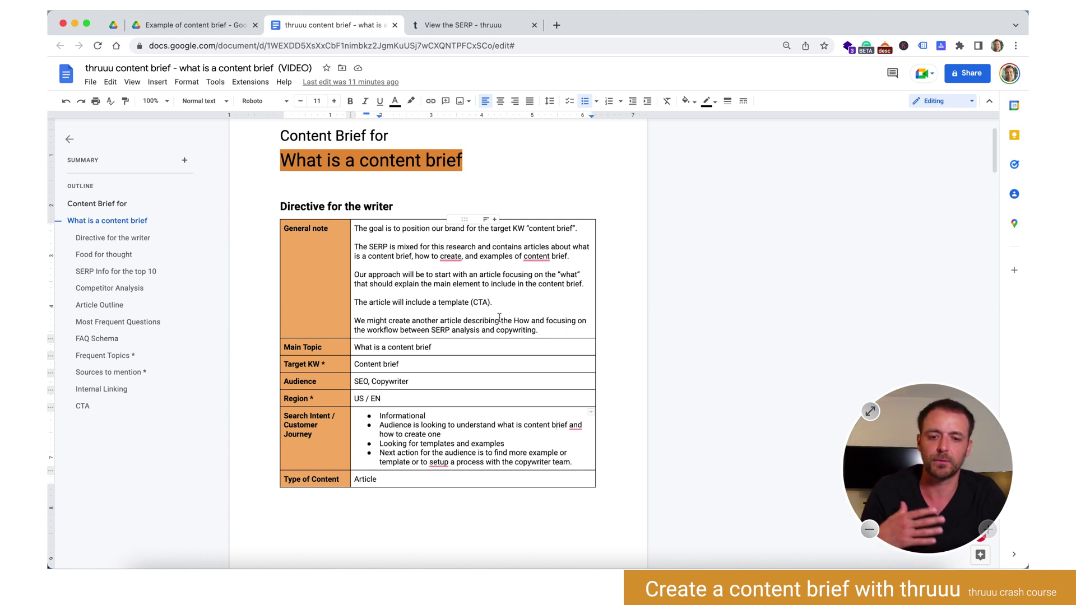
drag(357, 228, 521, 317)
triple_click(533, 330)
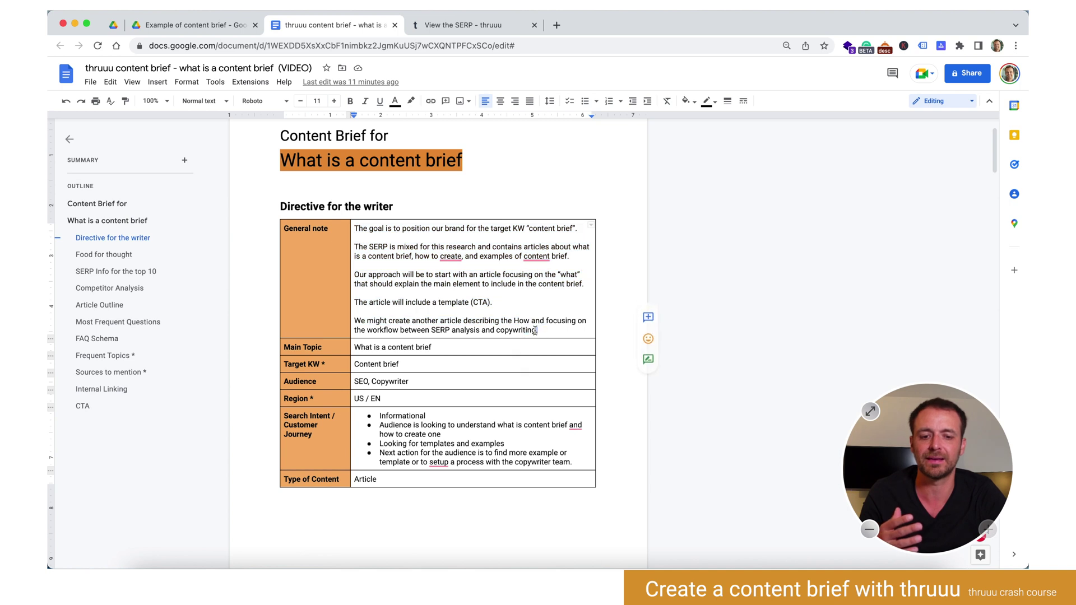
click(532, 297)
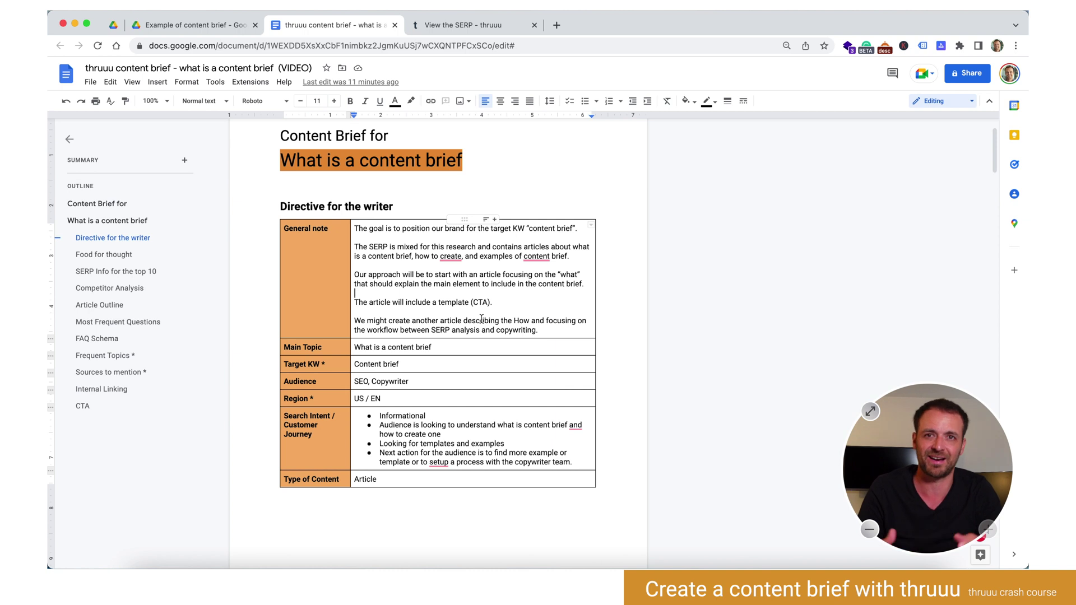
triple_click(414, 346)
click(424, 313)
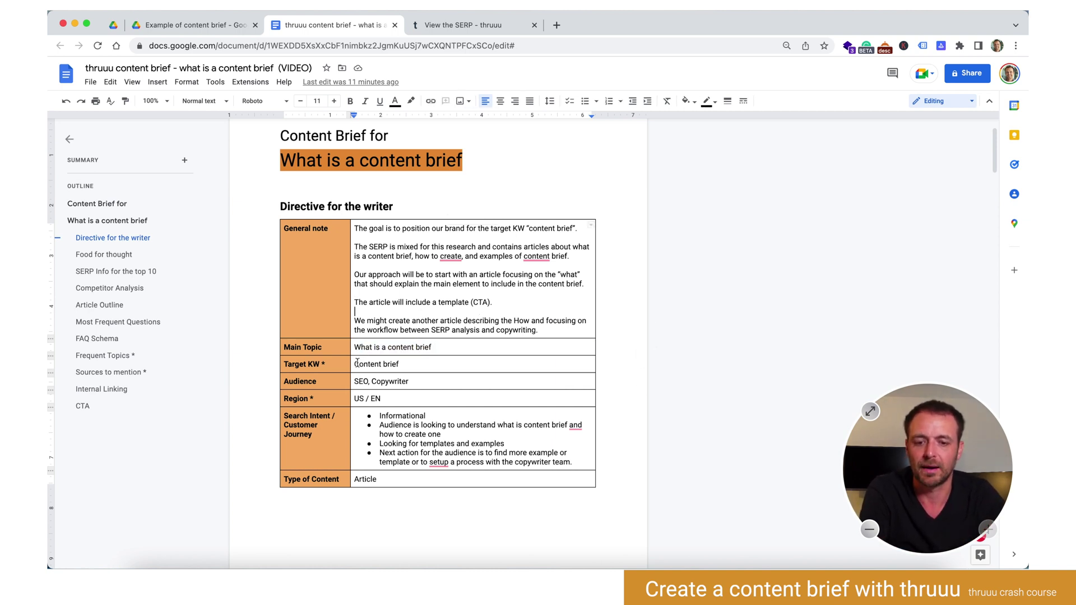
scroll(398, 363, down, 1)
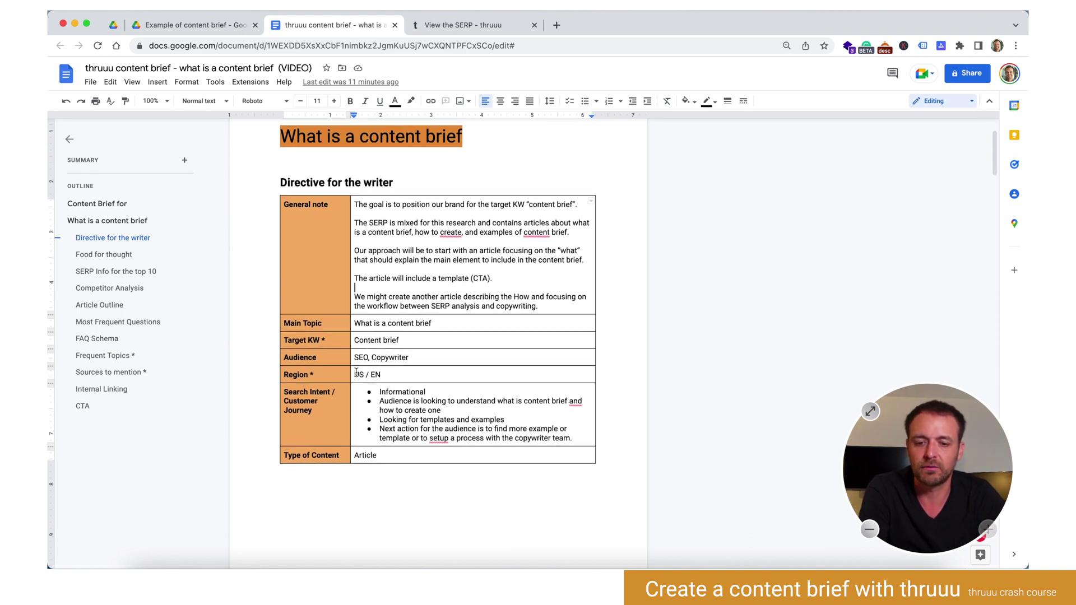
scroll(392, 374, down, 1)
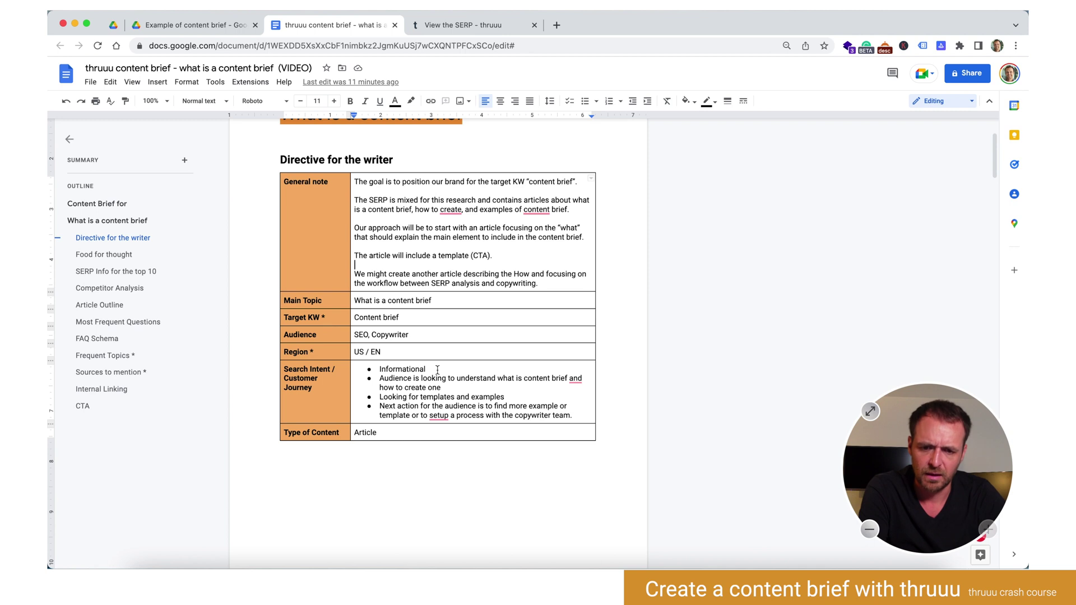
click(392, 368)
double_click(392, 369)
click(494, 364)
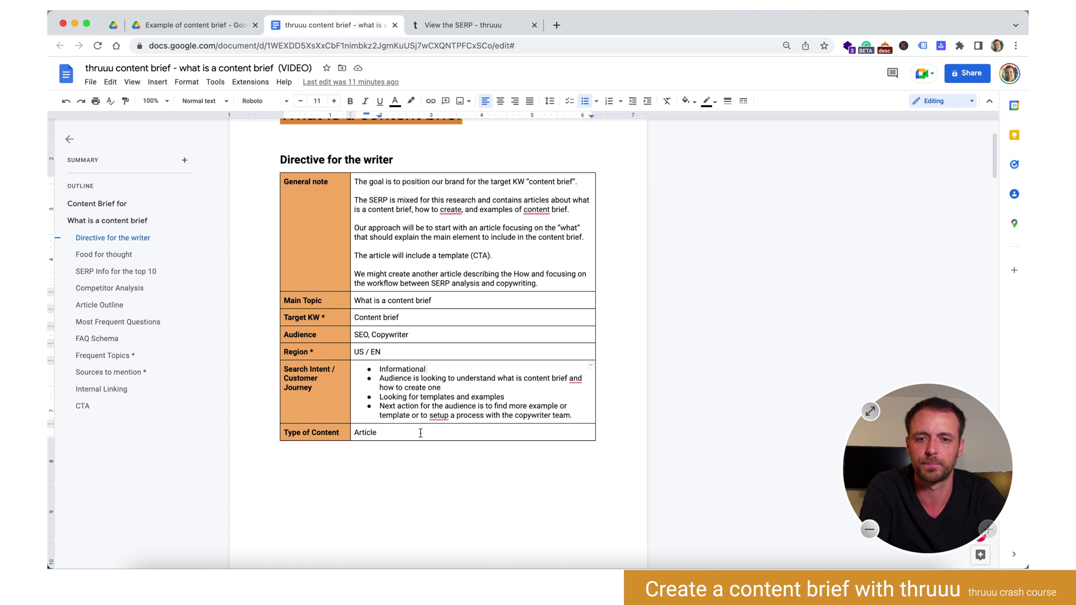
scroll(414, 336, down, 5)
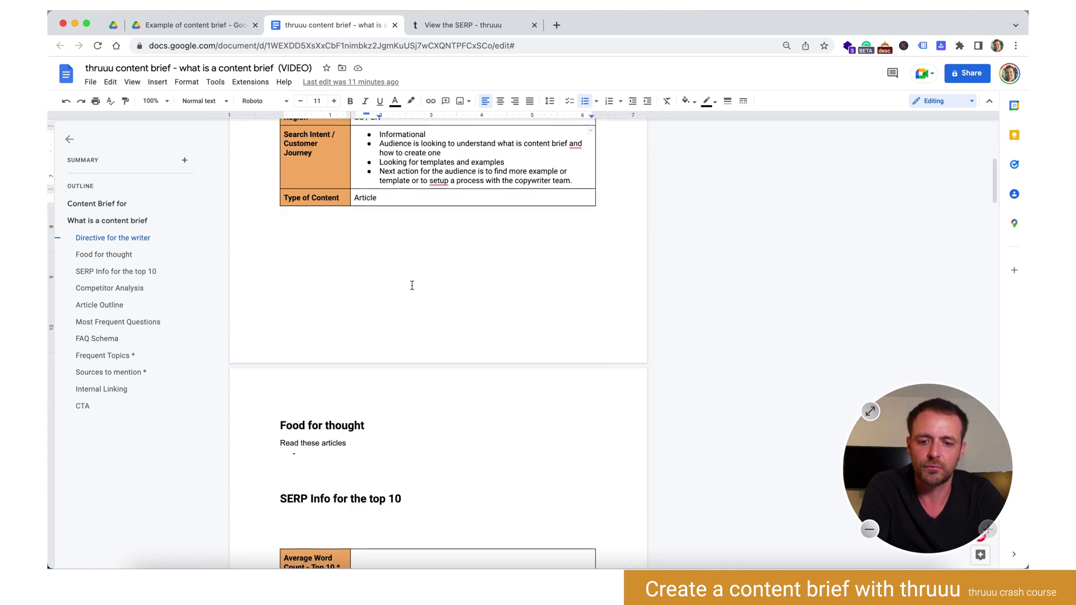
scroll(412, 286, down, 3)
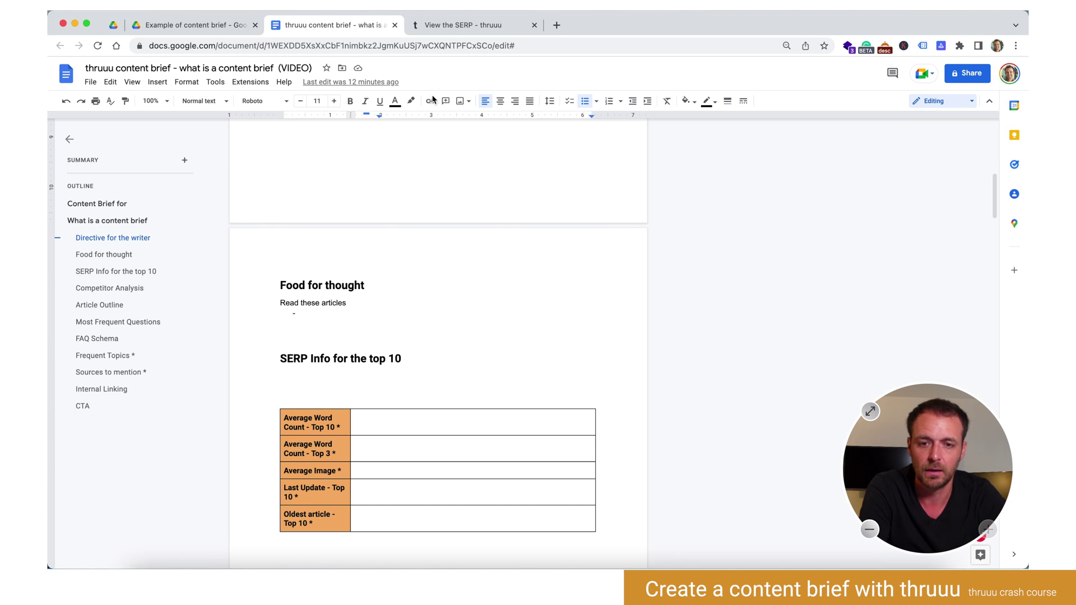
Open the MarketMuse article from thruuu's SERP table and add its URL as the first bullet under "Read these articles" in the content brief
click(428, 27)
scroll(408, 142, up, 3)
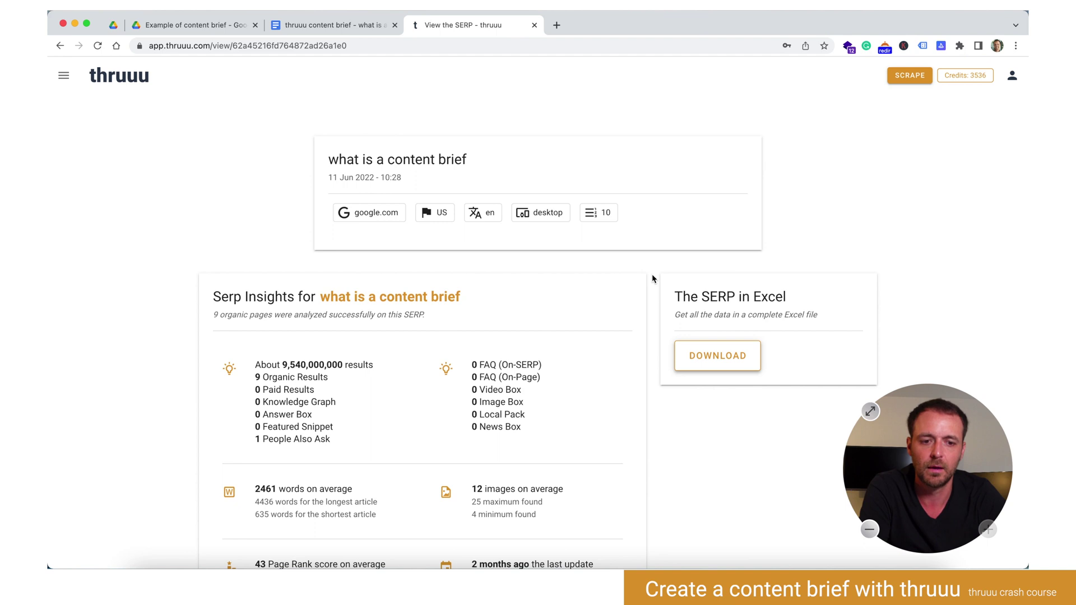
scroll(656, 274, down, 10)
scroll(652, 274, down, 3)
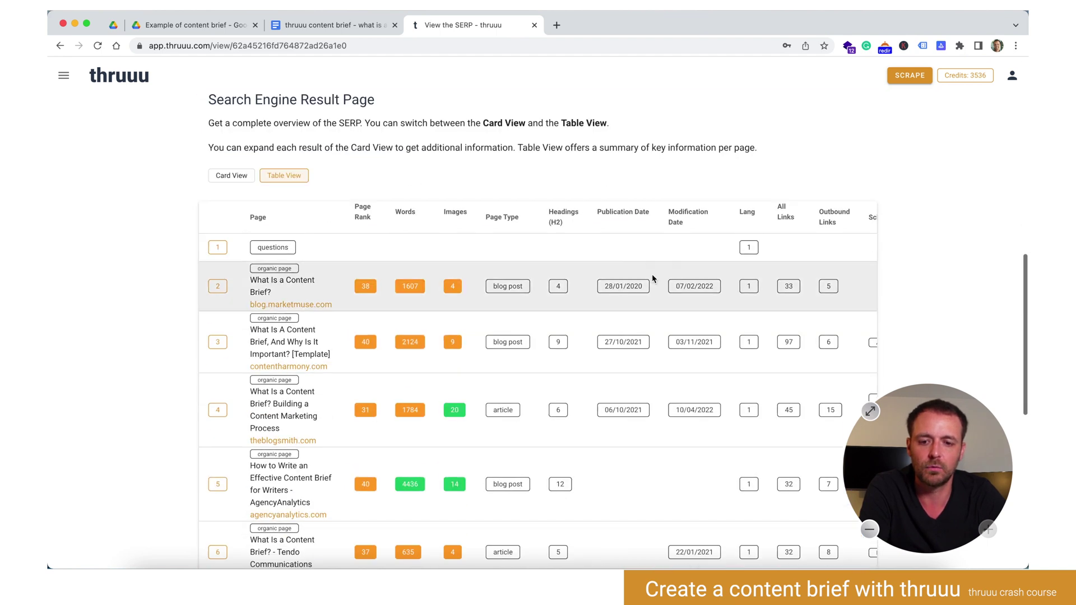
scroll(399, 168, down, 2)
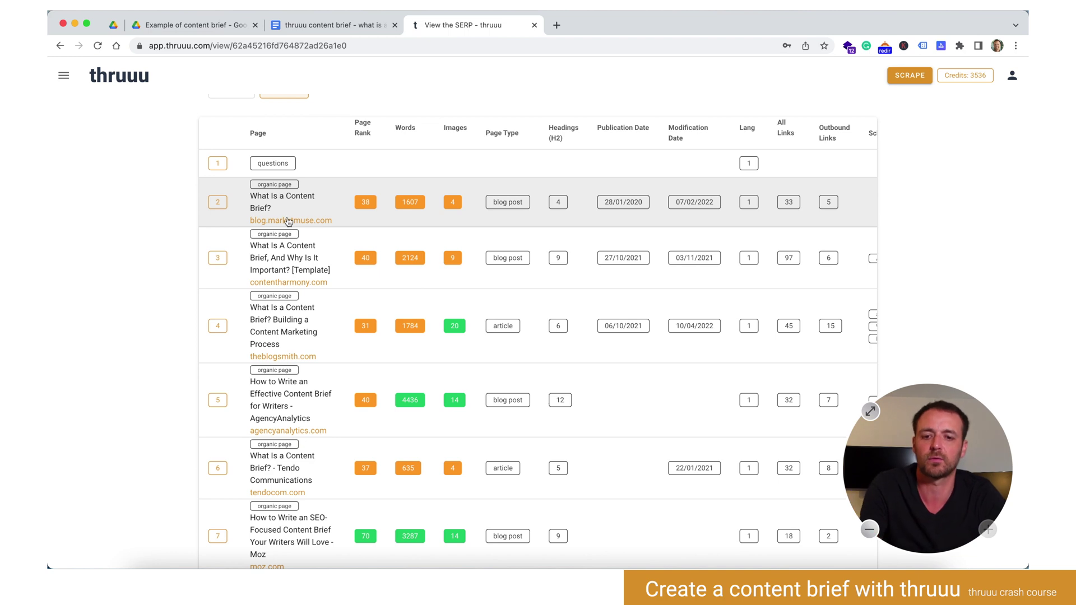
click(288, 221)
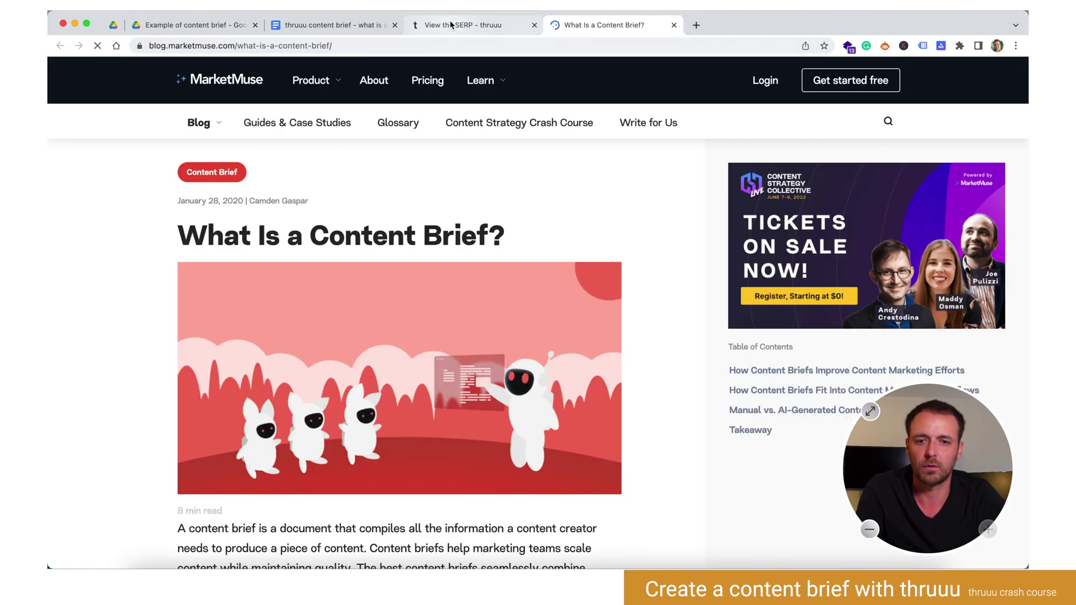
click(385, 43)
key(super+c)
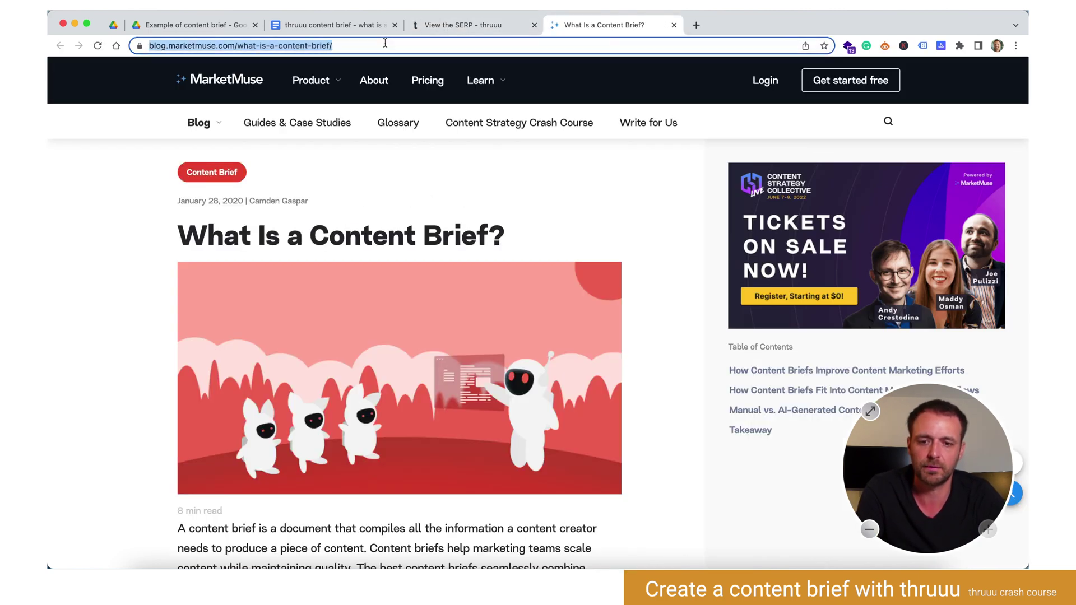
click(347, 26)
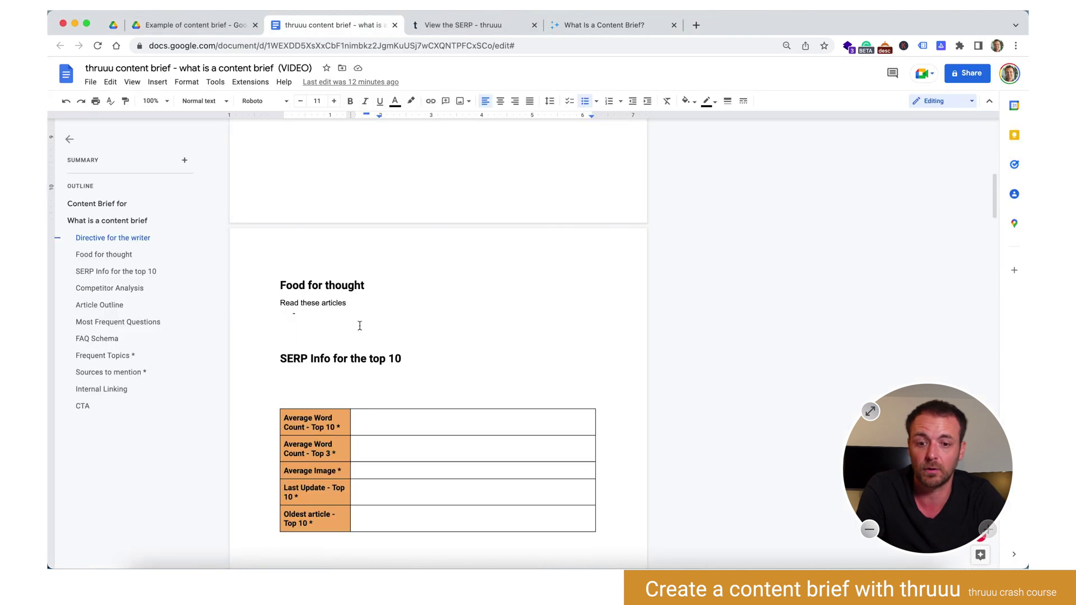
click(306, 313)
key(super+v)
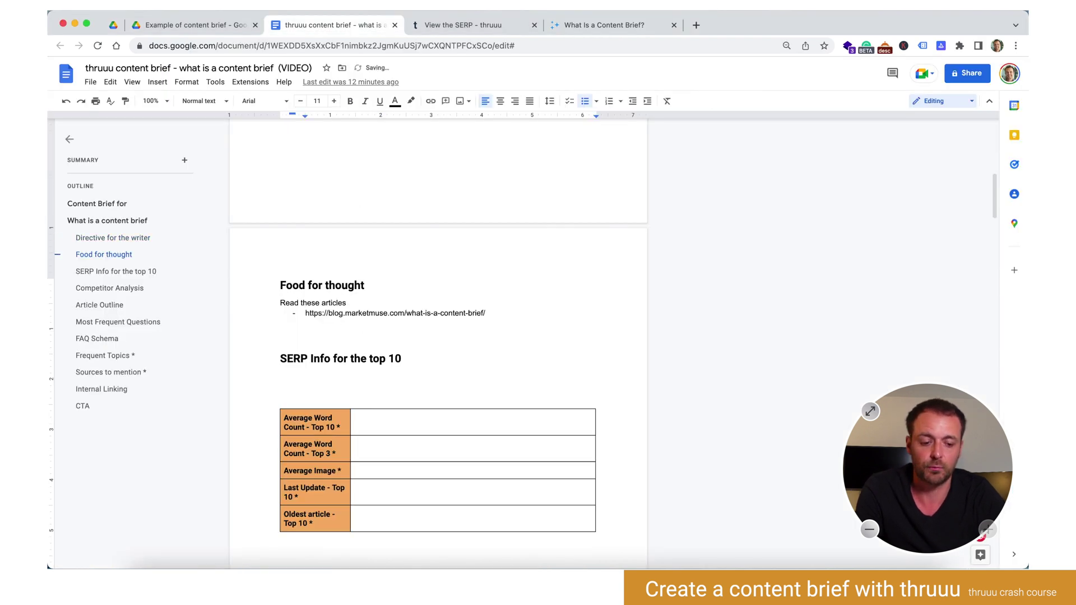
key(Return)
Open the contentharmony.com article from thruuu's SERP table and add its URL as the second bullet under "Read these articles"
click(484, 27)
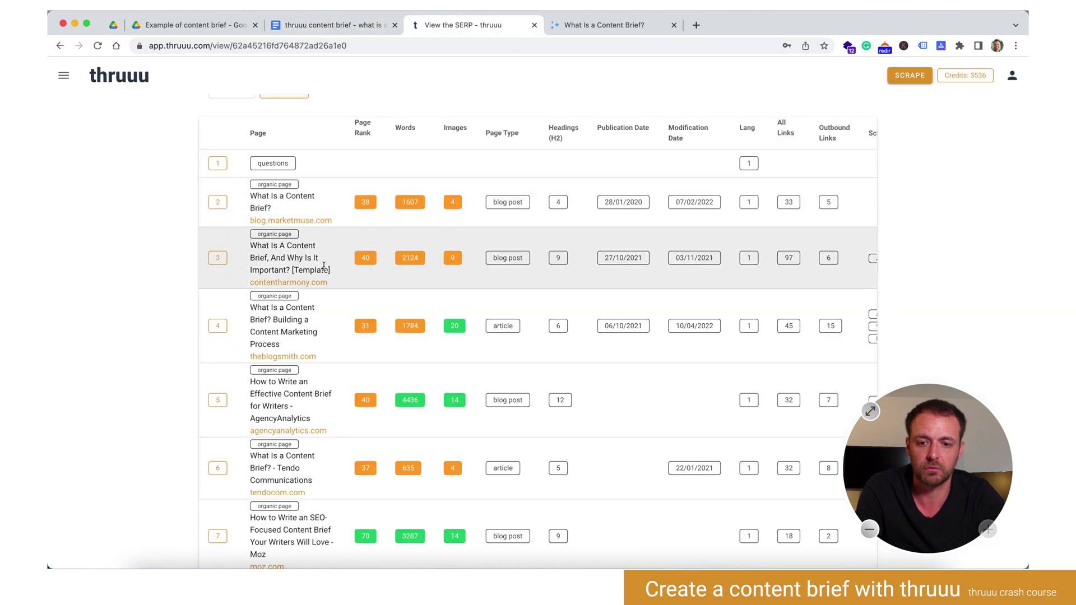
click(296, 283)
click(554, 45)
key(ctrl+c)
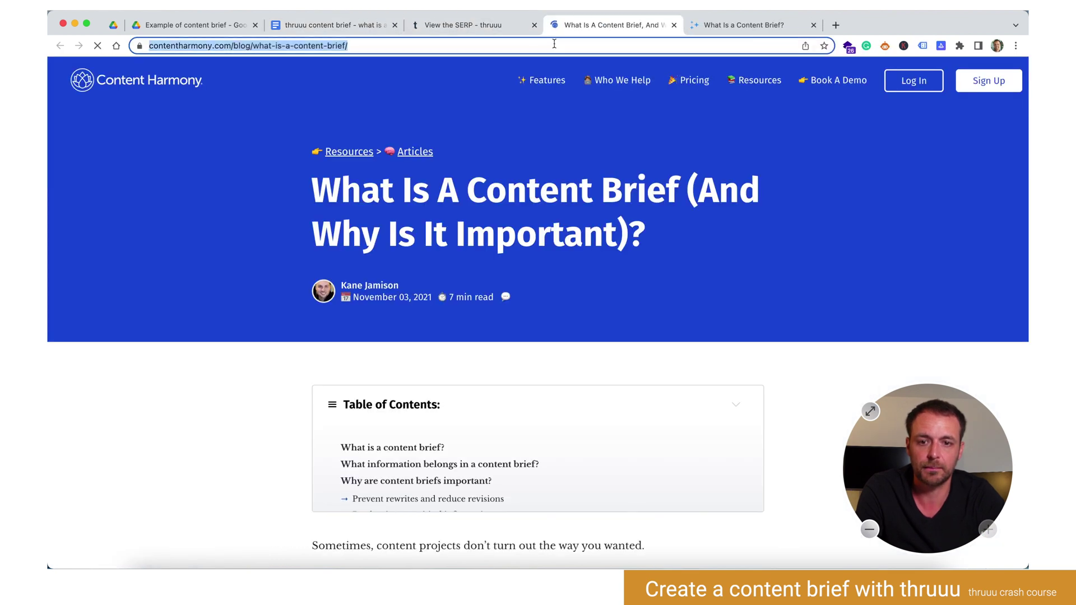
click(333, 25)
key(ctrl+v)
key(Return)
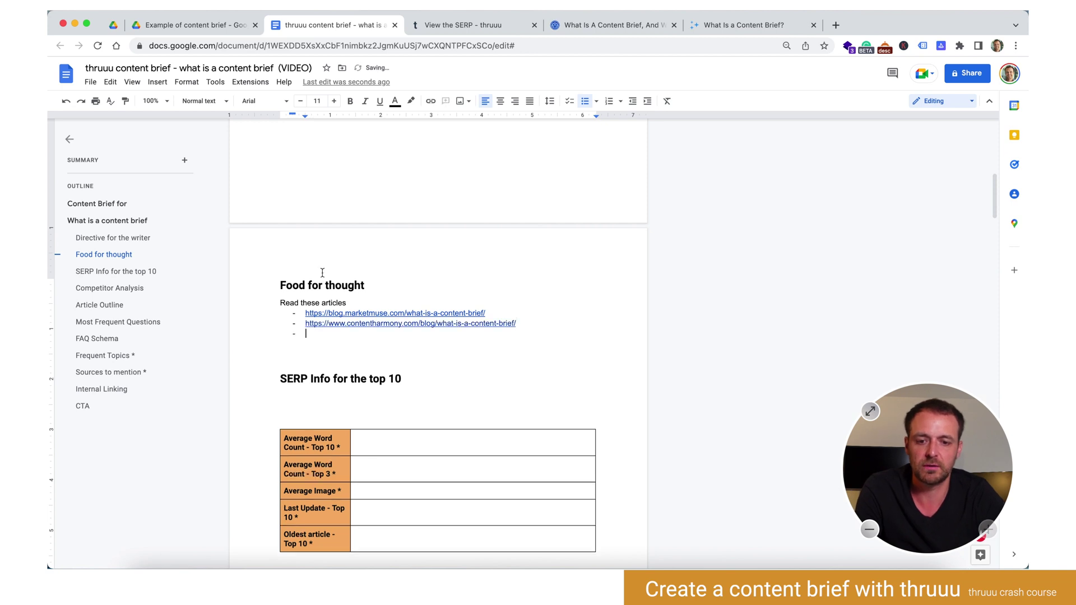
Open the theblogsmith.com article from thruuu's SERP table, add its URL as the third reading bullet, and start another bullet
click(449, 27)
click(585, 22)
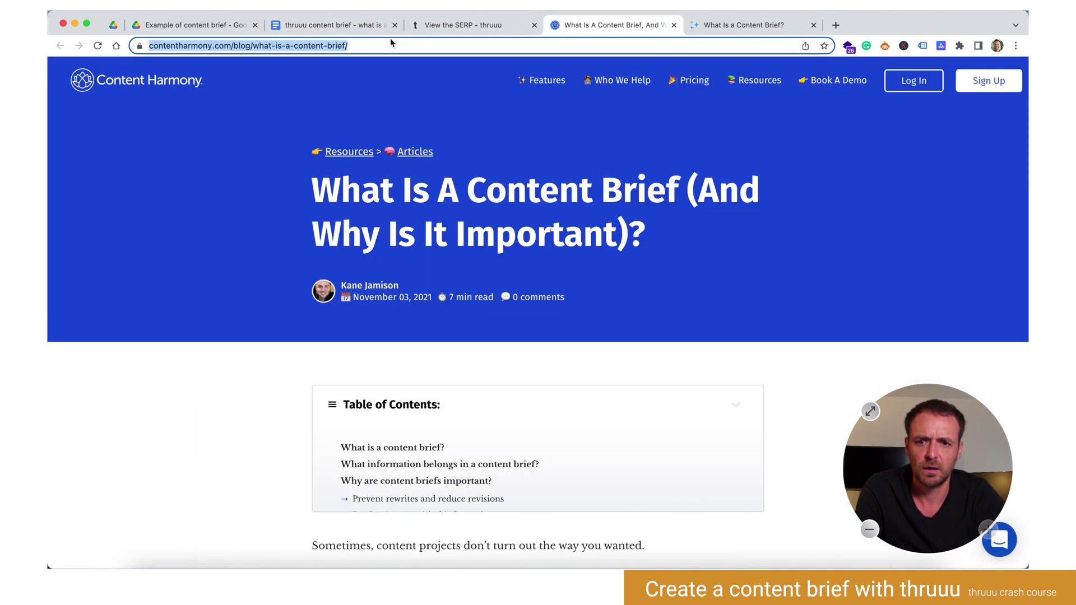
click(448, 26)
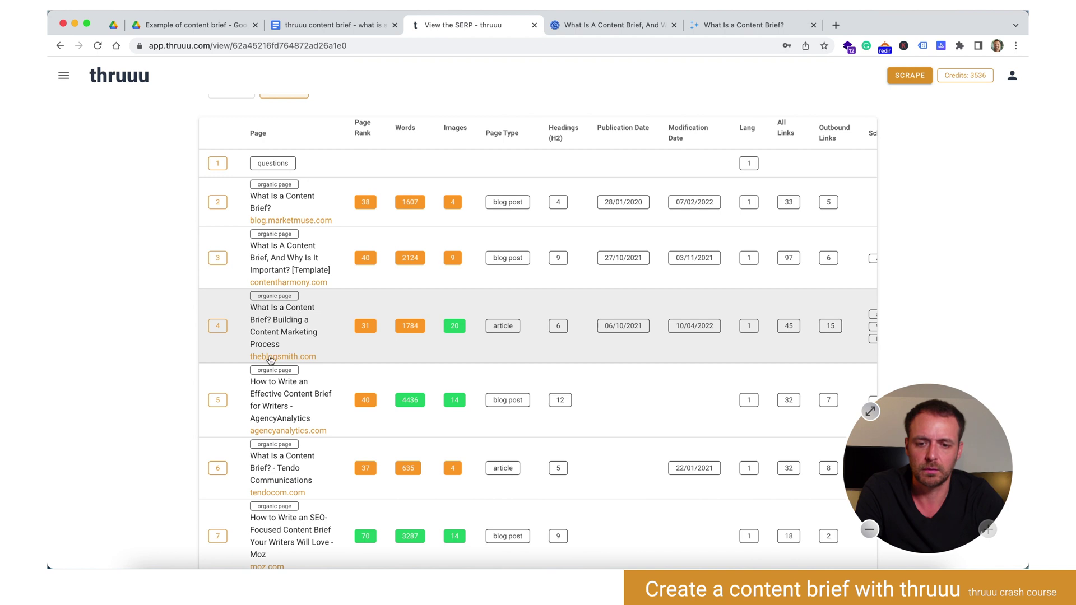
click(270, 360)
click(585, 49)
key(super+c)
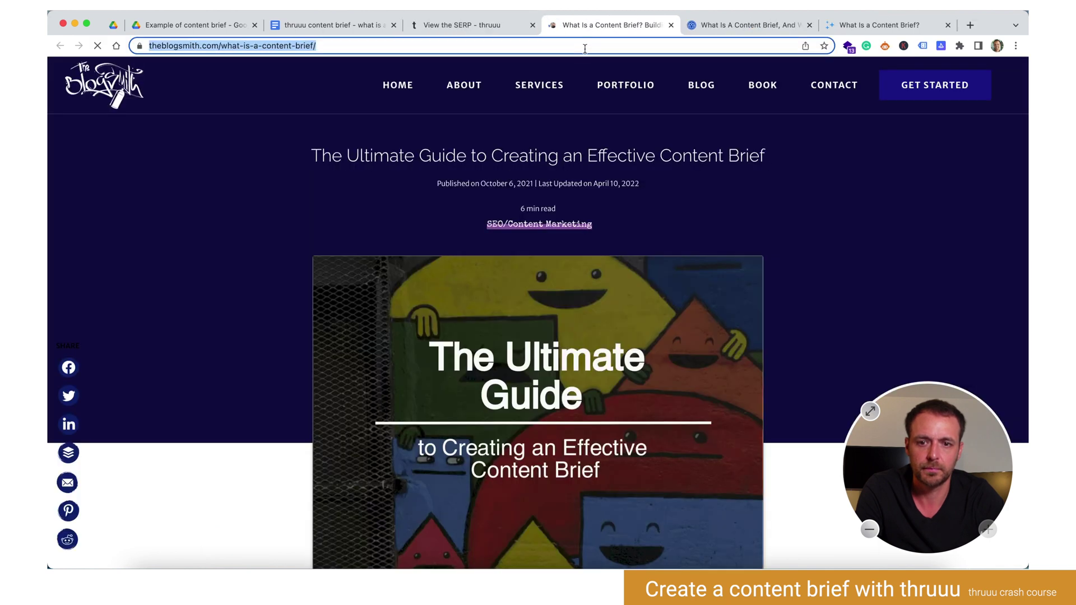
click(314, 25)
key(super+v)
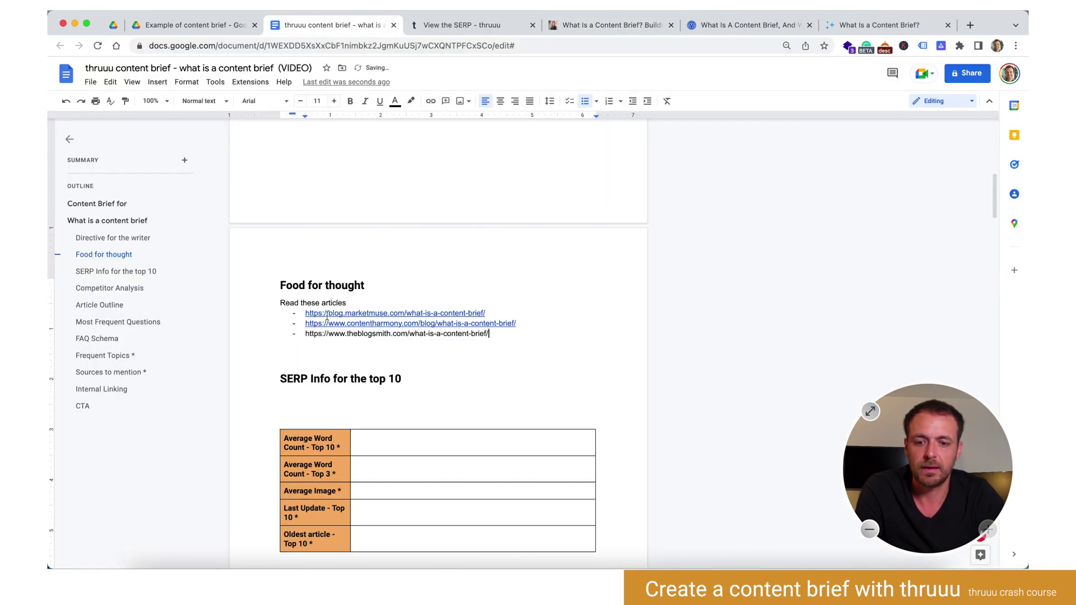
key(Return)
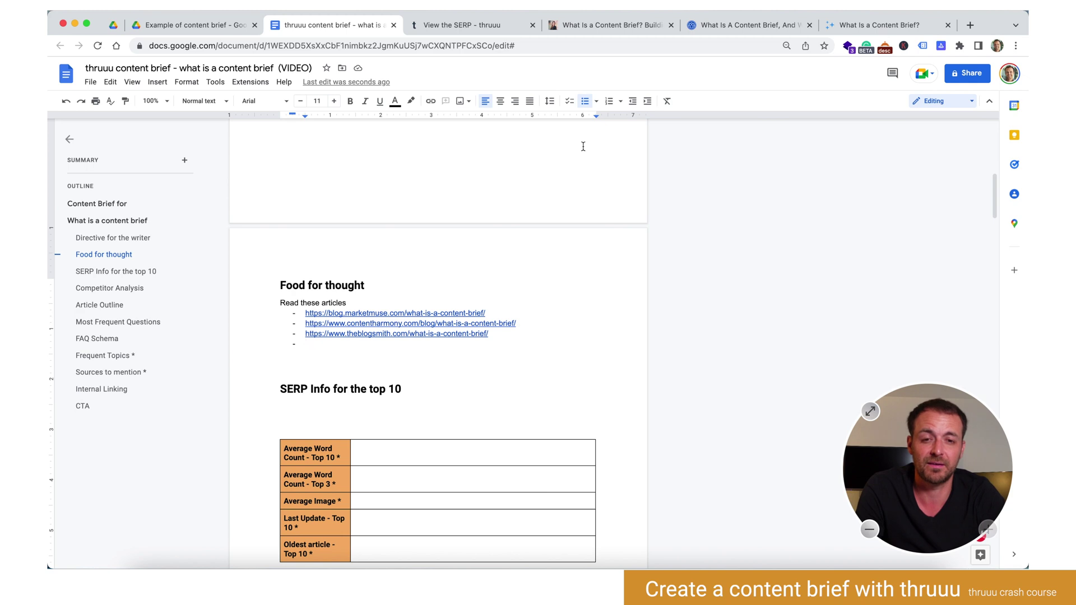
Switch to thruuu's SERP view, show its Sources and Links data, and examine the Top 5 Cited Sources
click(479, 24)
scroll(476, 295, up, 5)
scroll(475, 296, up, 2)
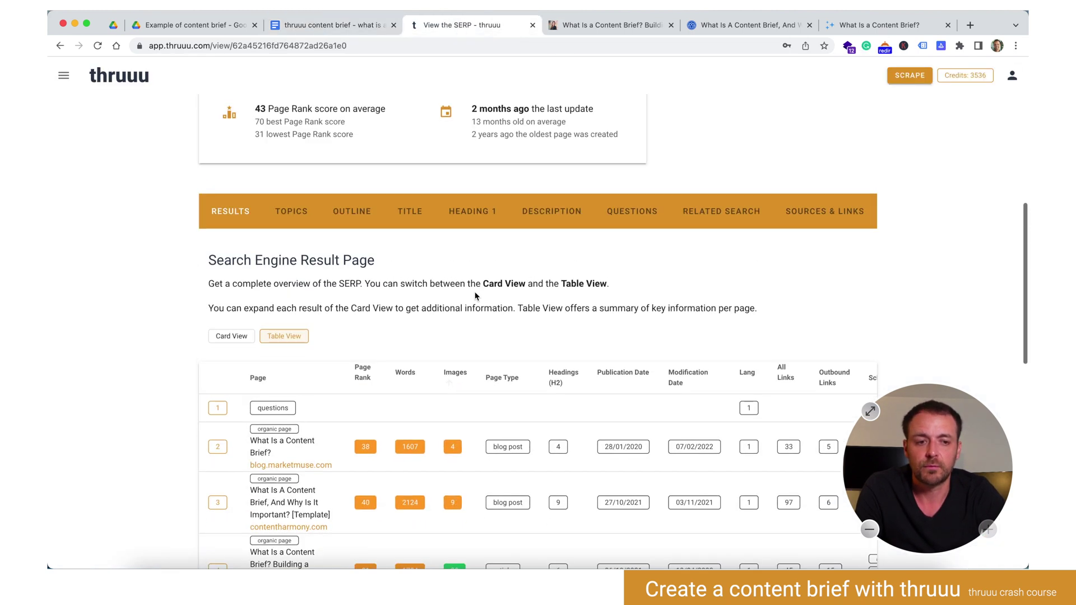
click(820, 219)
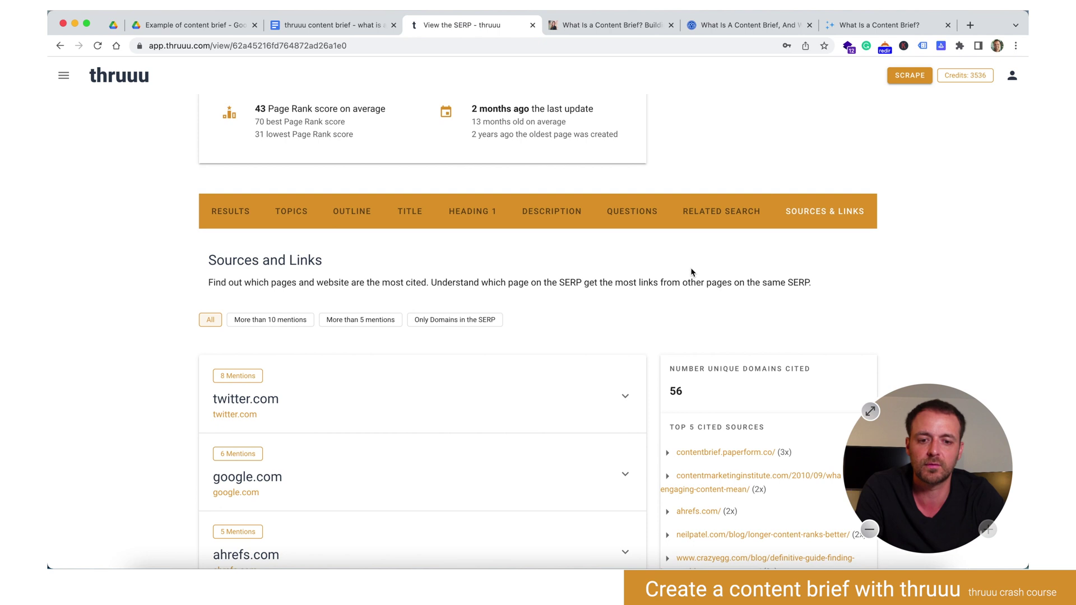
scroll(690, 268, down, 3)
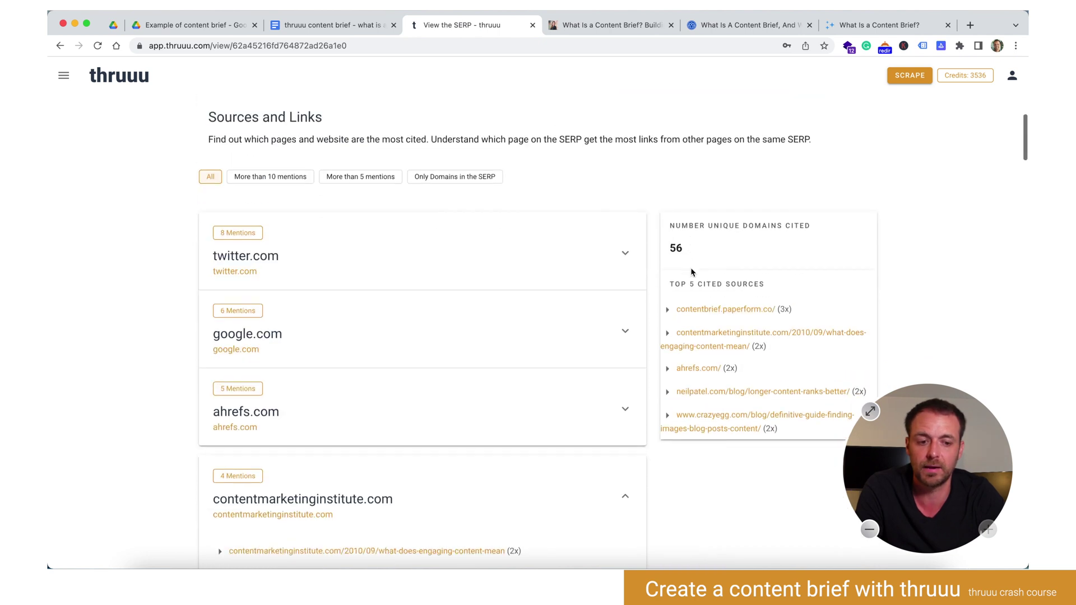
drag(675, 282, 767, 286)
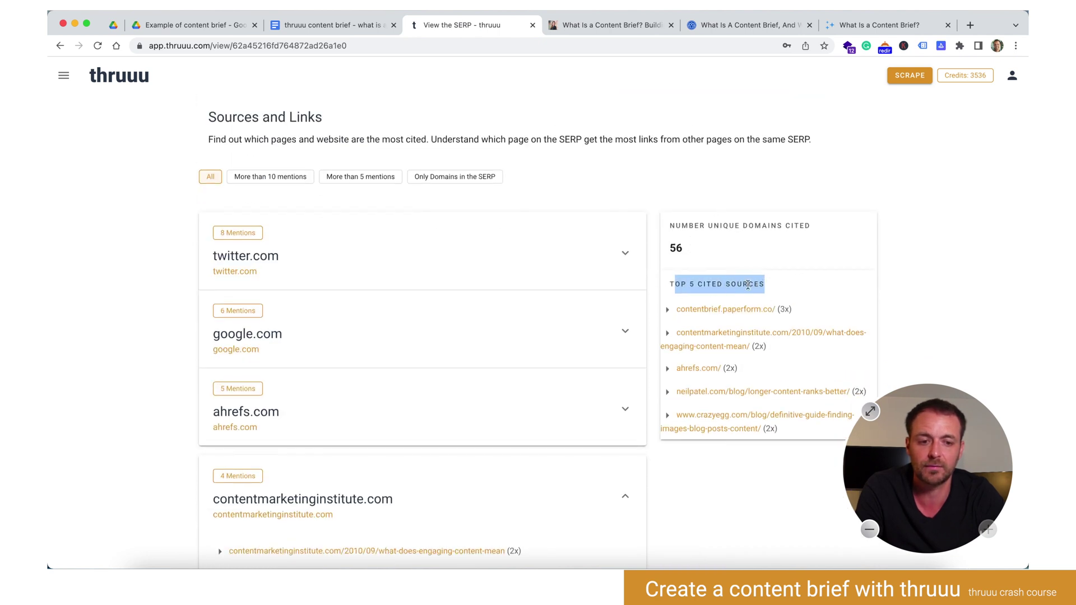
double_click(747, 284)
click(849, 254)
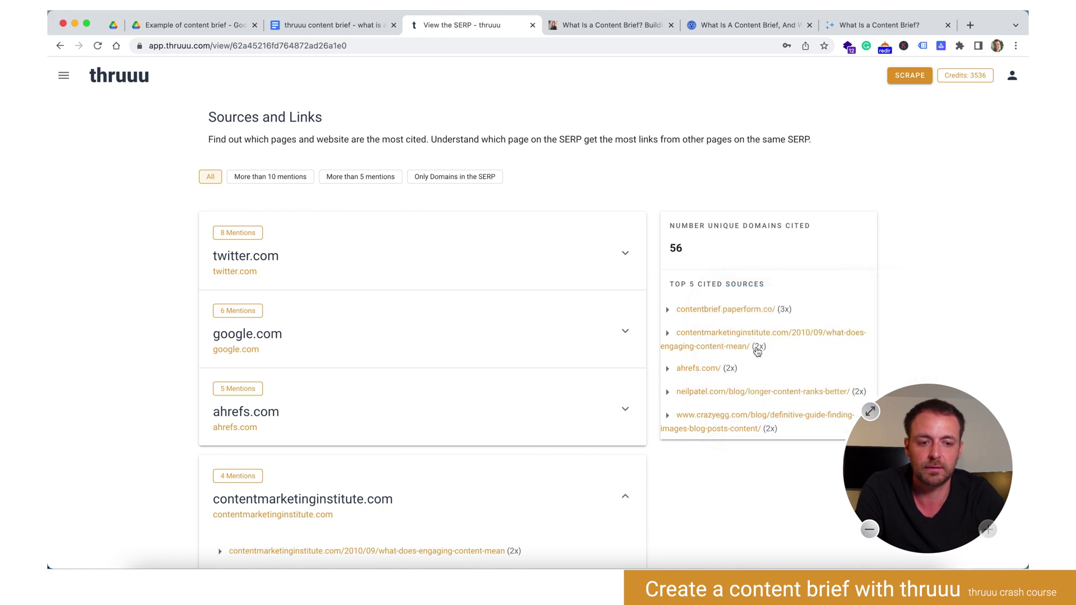
Open the contentmarketinginstitute.com article from the top cited sources, add its URL as the fourth reading bullet in the brief, and end the list
click(701, 334)
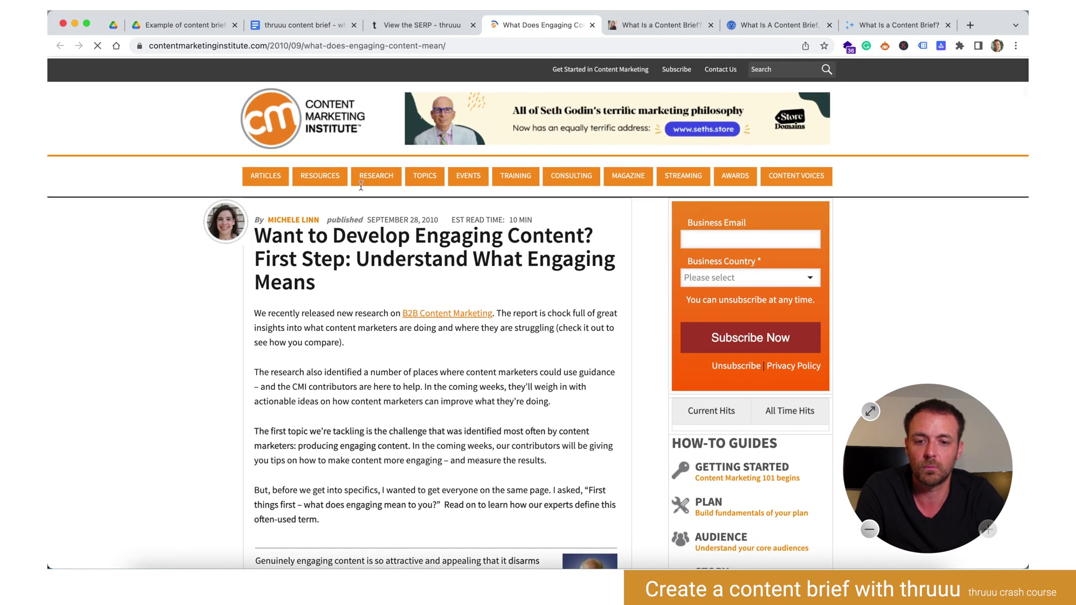
click(355, 47)
key(super+c)
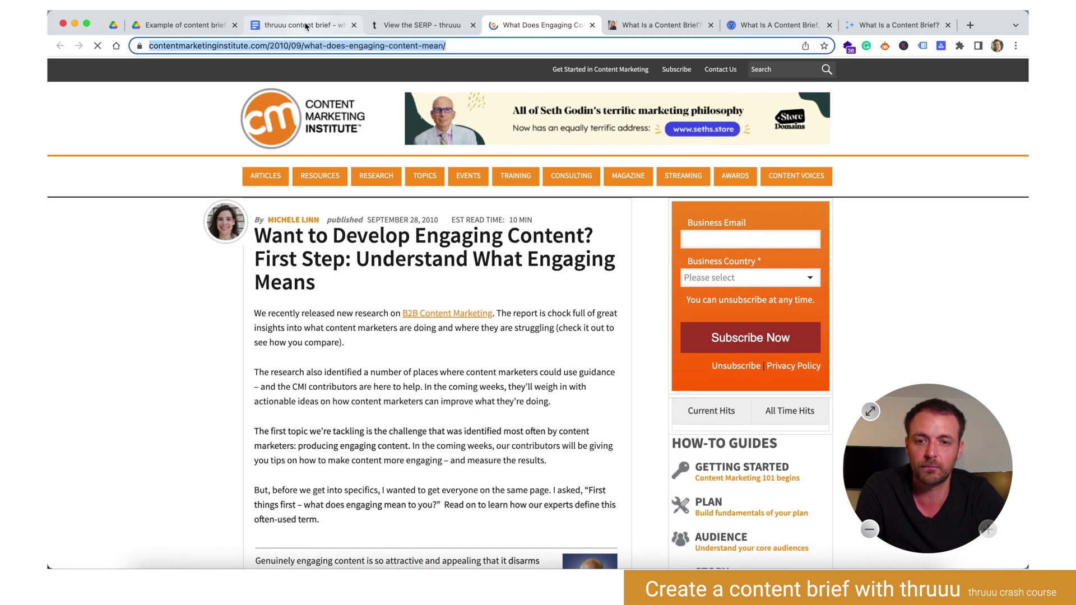
click(307, 26)
key(super+v)
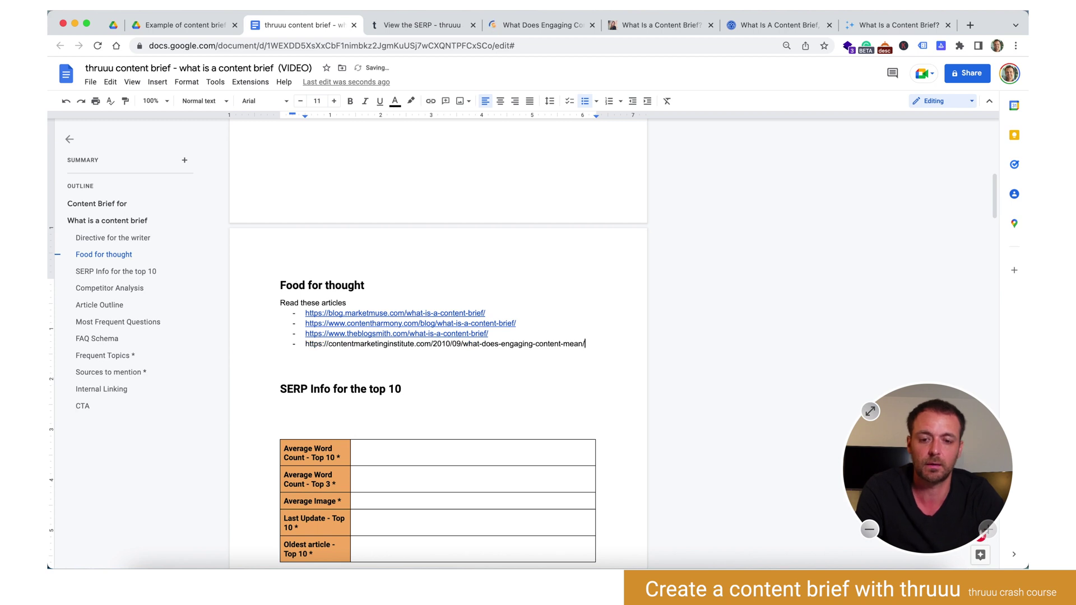
key(Return)
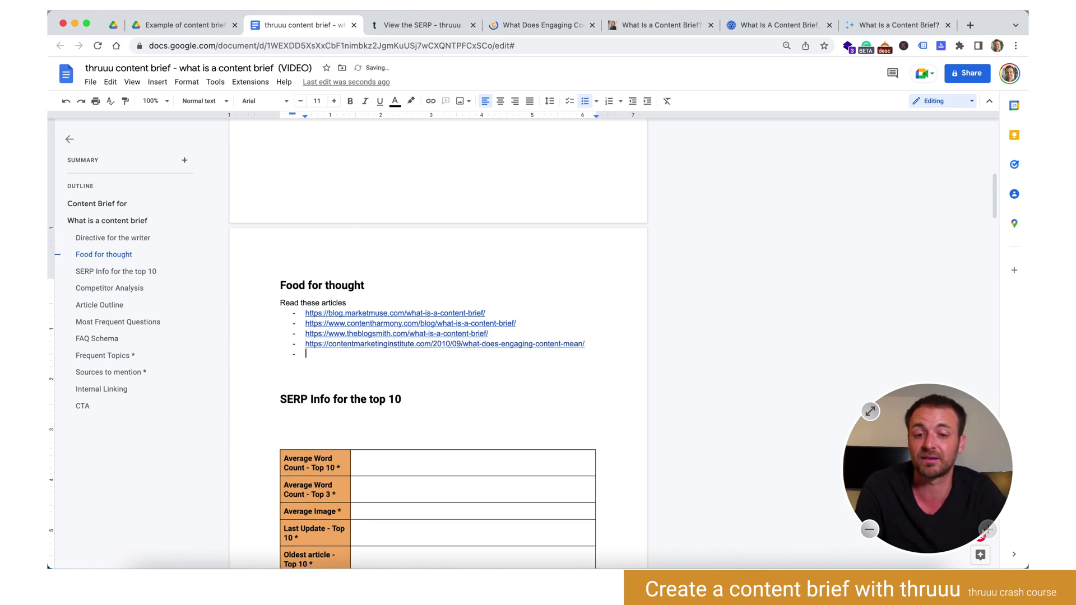
scroll(401, 257, down, 3)
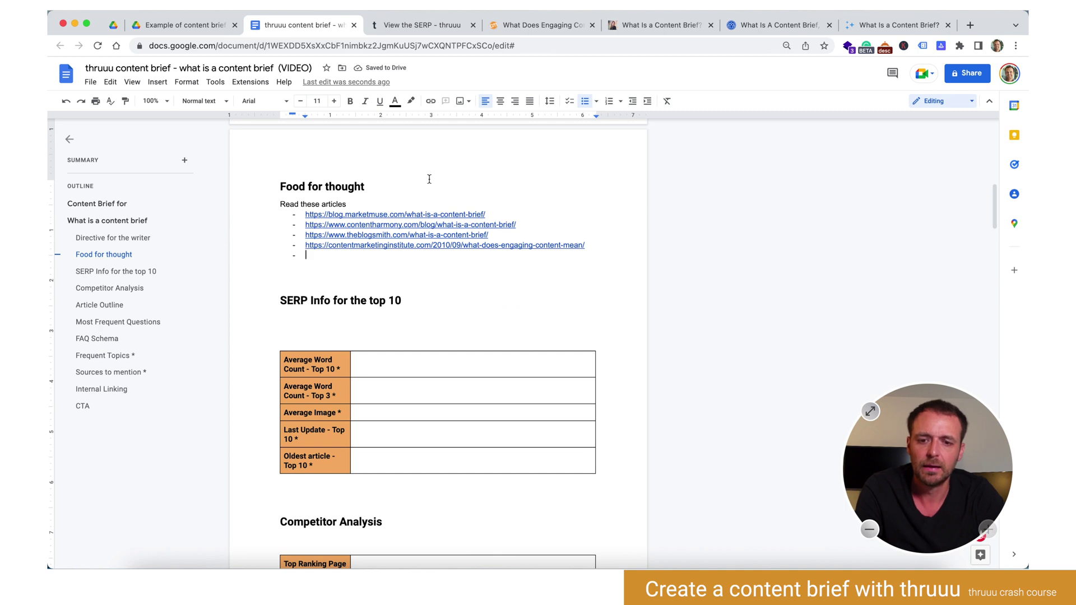
key(ctrl+z)
key(BackSpace)
key(BackSpace)
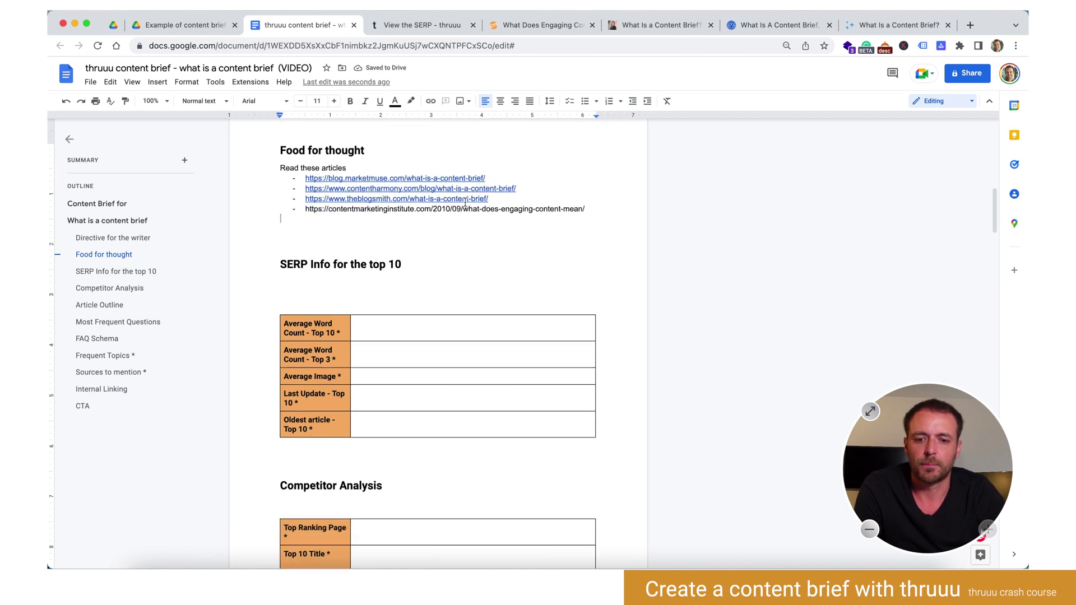
Capture a screenshot of thruuu's Serp Insights card and insert it under the "SERP Info for the top 10" heading in the brief
click(407, 27)
scroll(328, 208, up, 10)
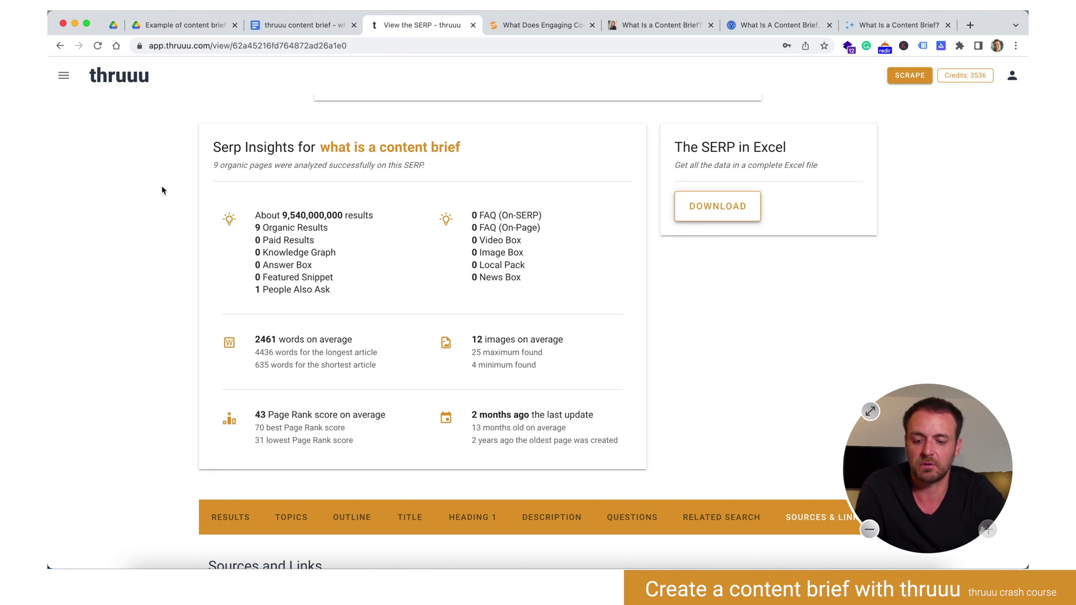
key(super+shift+4)
drag(192, 119, 651, 471)
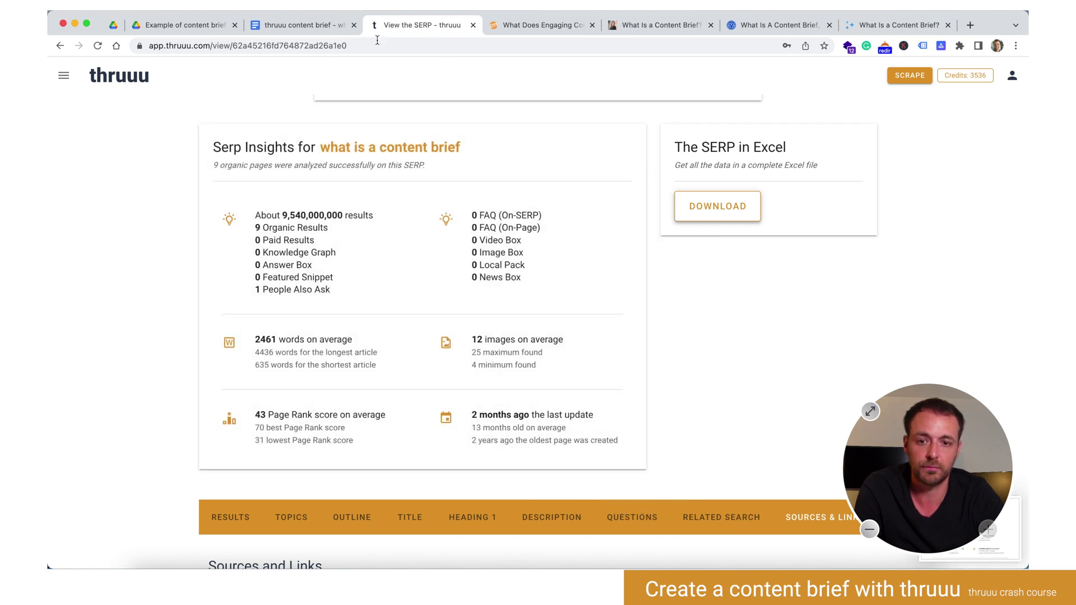
click(300, 25)
drag(993, 558, 353, 301)
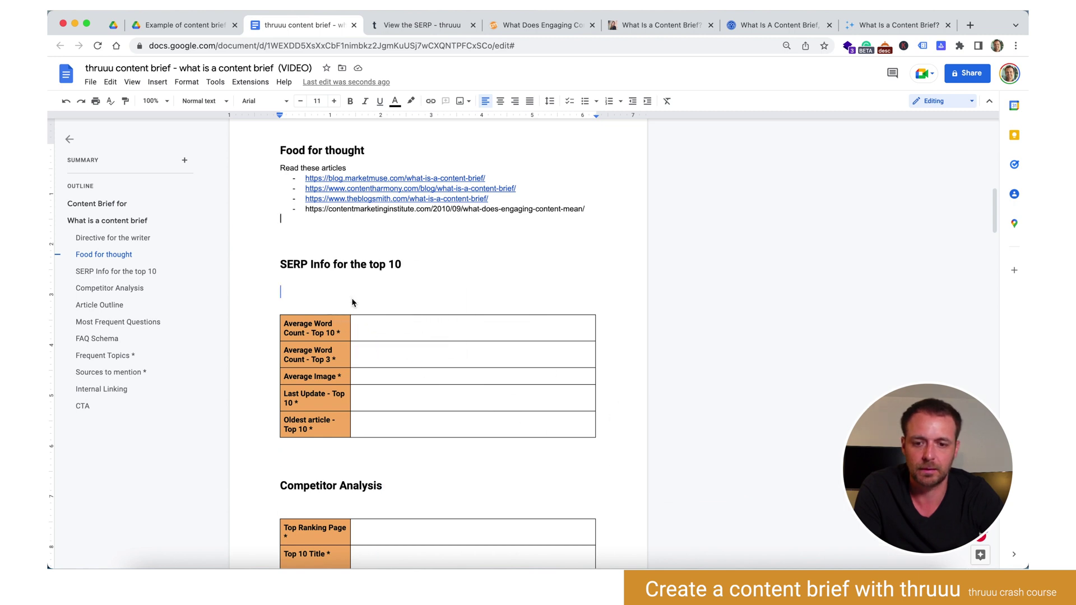
scroll(491, 281, down, 2)
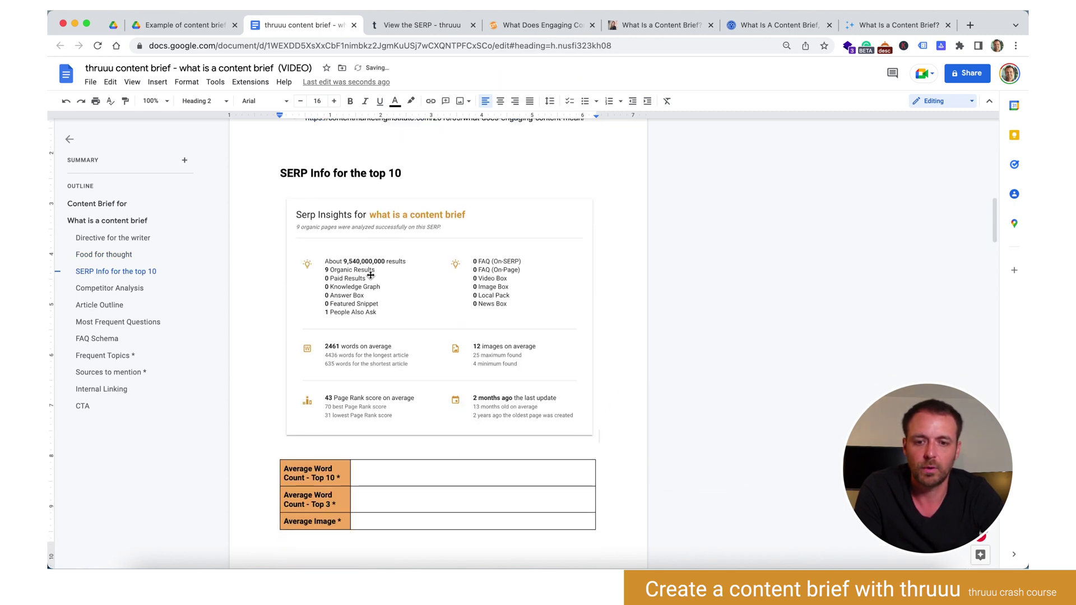
Enter 2400 as the Average Word Count - Top 10 in the SERP info table
scroll(323, 274, down, 2)
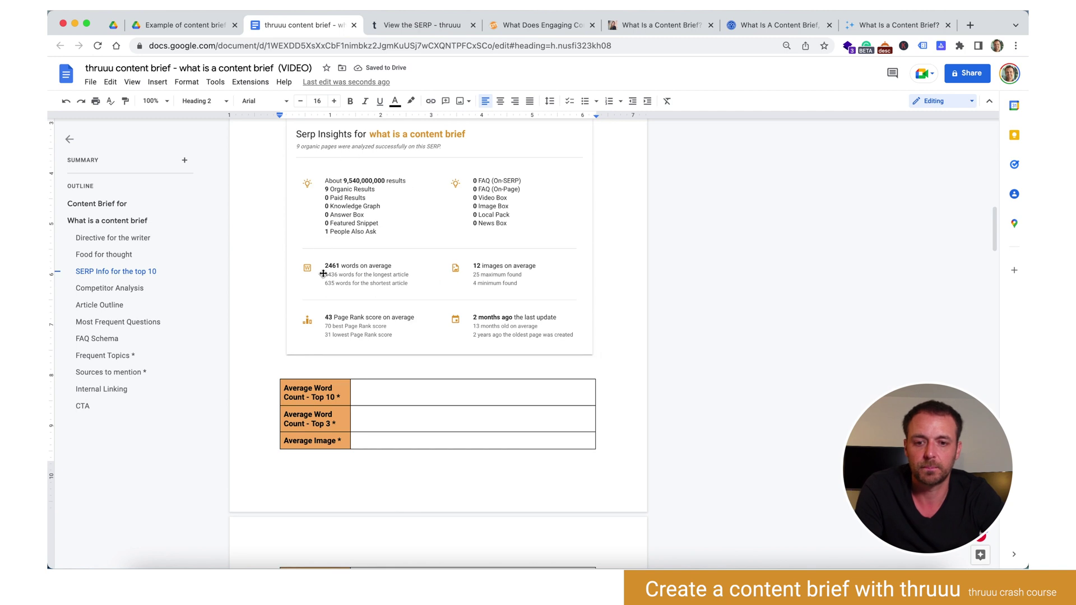
click(375, 391)
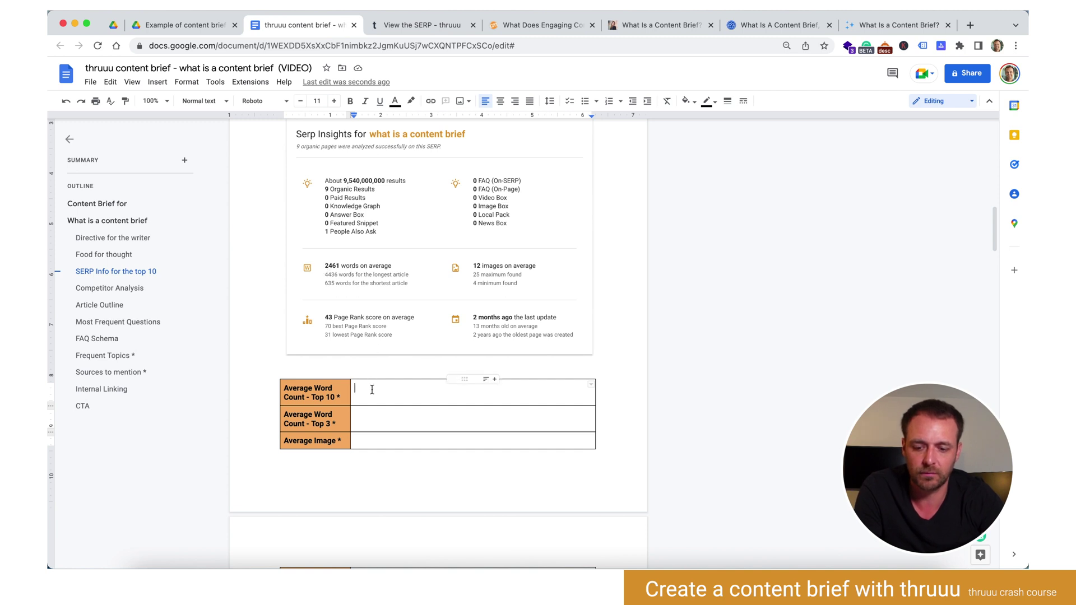
text(2400)
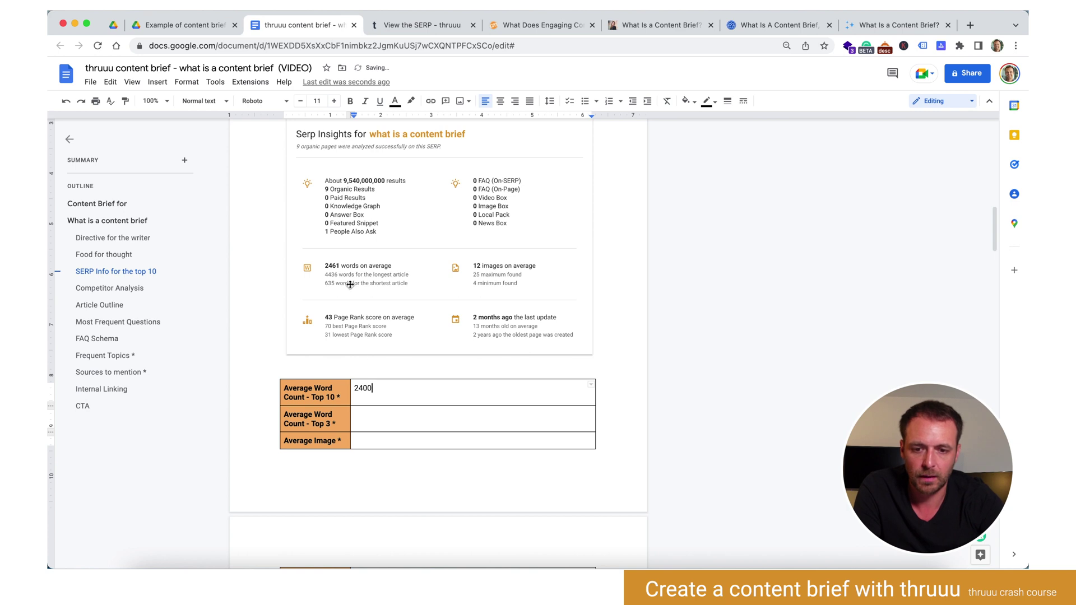
Check the word counts of the top three pages in thruuu's results table and enter 1900 as the brief's Average Word Count - Top 3
click(384, 425)
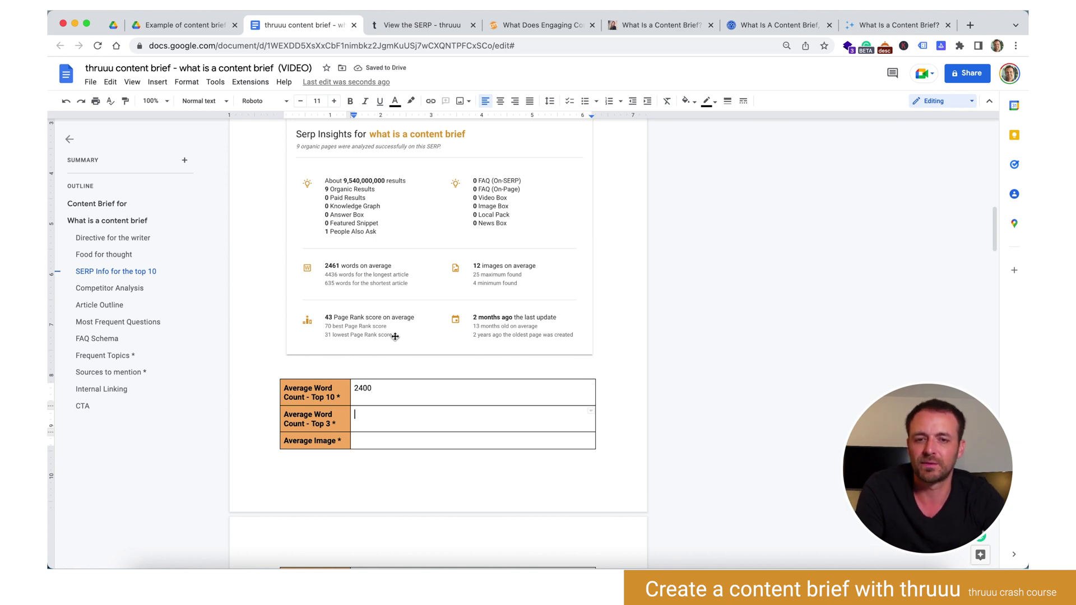
click(406, 29)
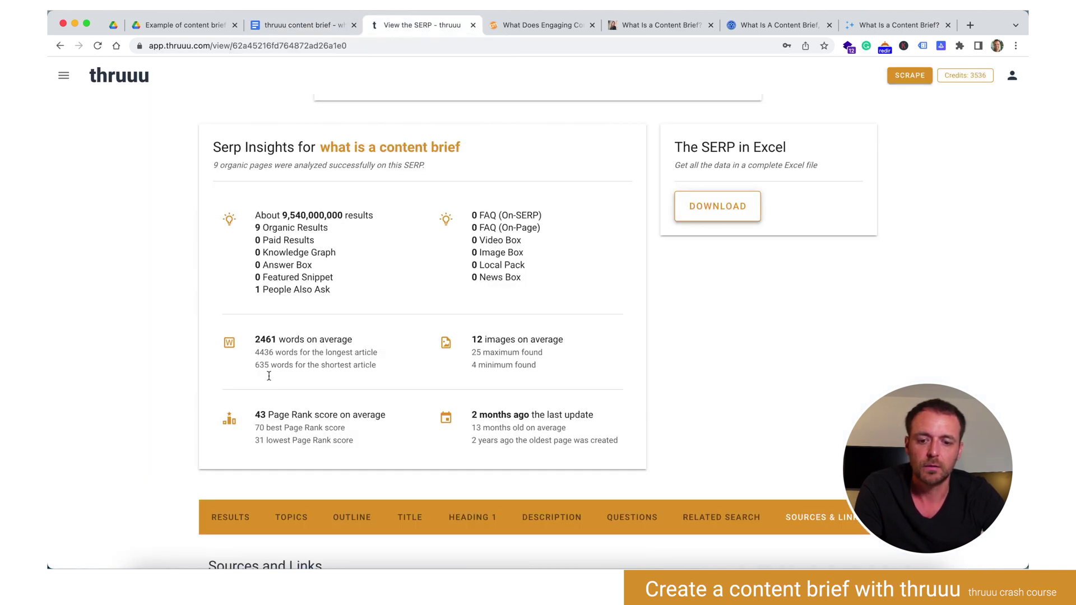
scroll(385, 346, down, 1)
scroll(385, 346, down, 5)
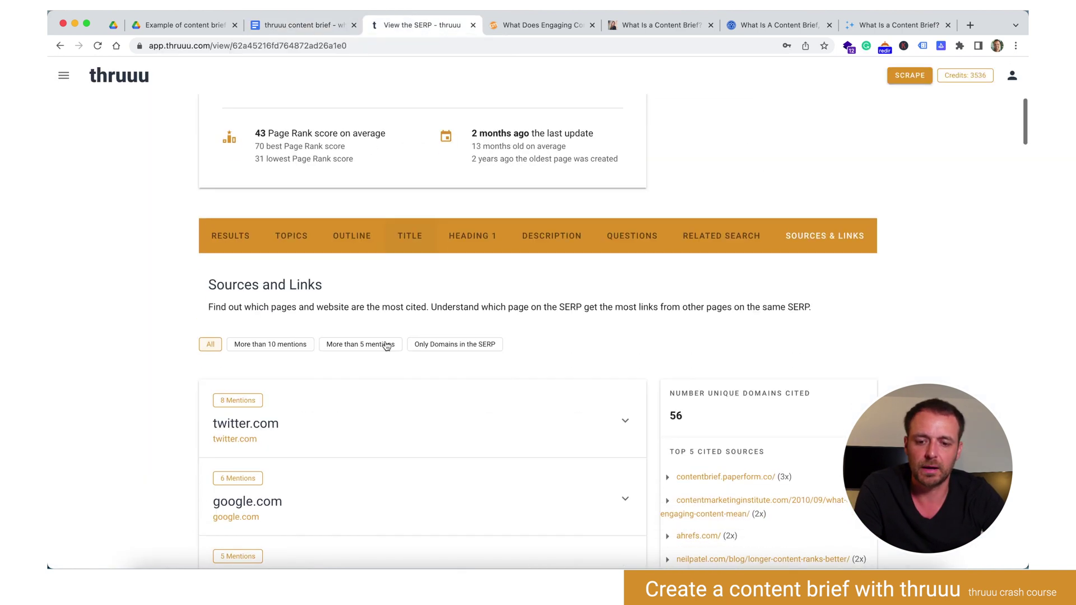
click(235, 236)
scroll(275, 327, down, 3)
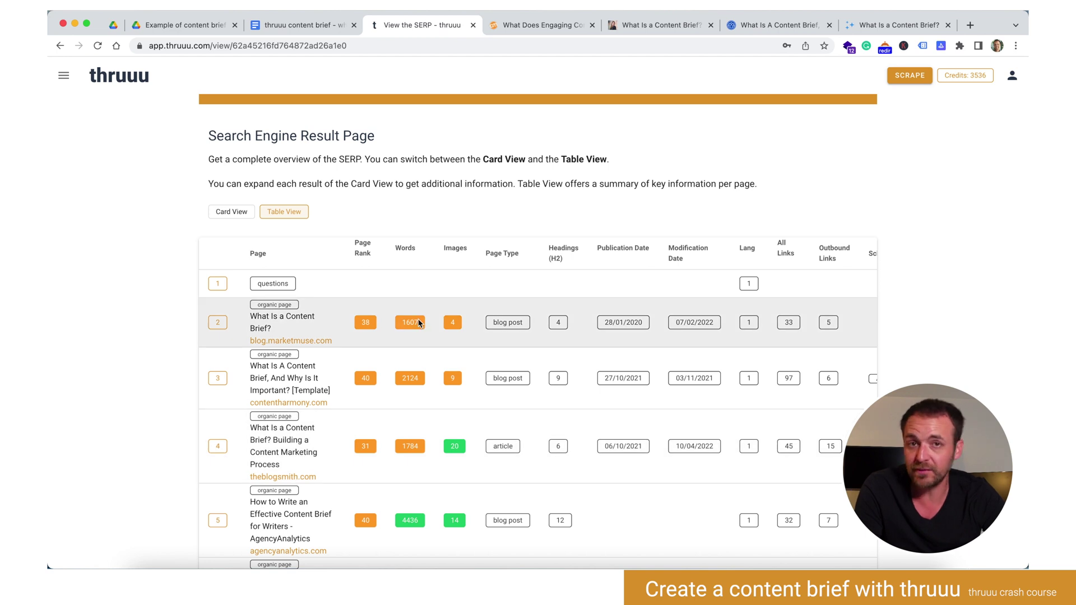
scroll(418, 323, down, 1)
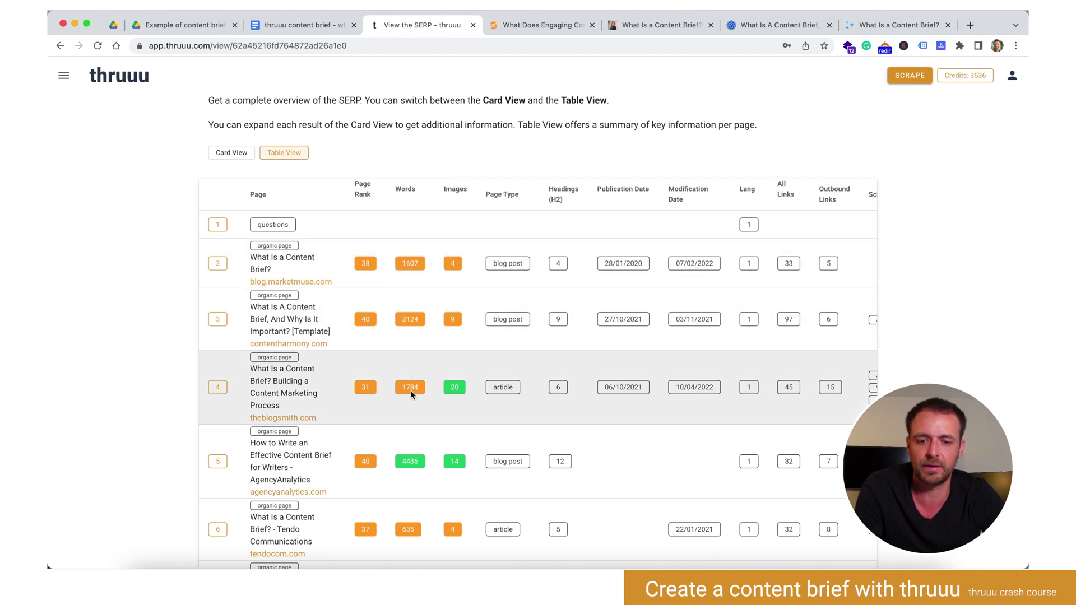
click(305, 28)
text(190)
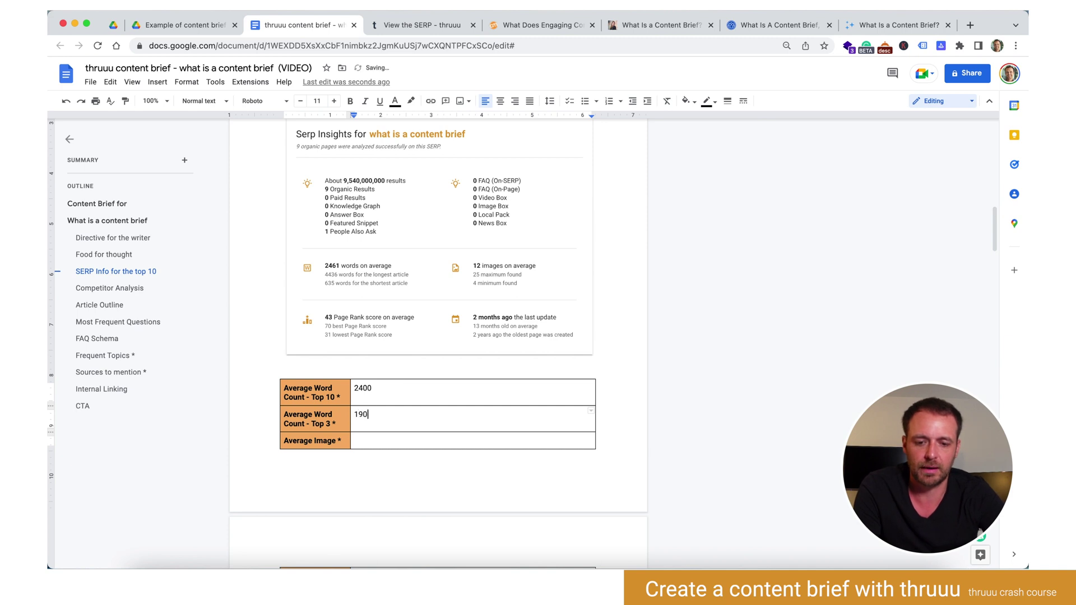
Return to thruuu's results table and compare the word counts of the top three pages with those of the lower-ranking pages
click(425, 25)
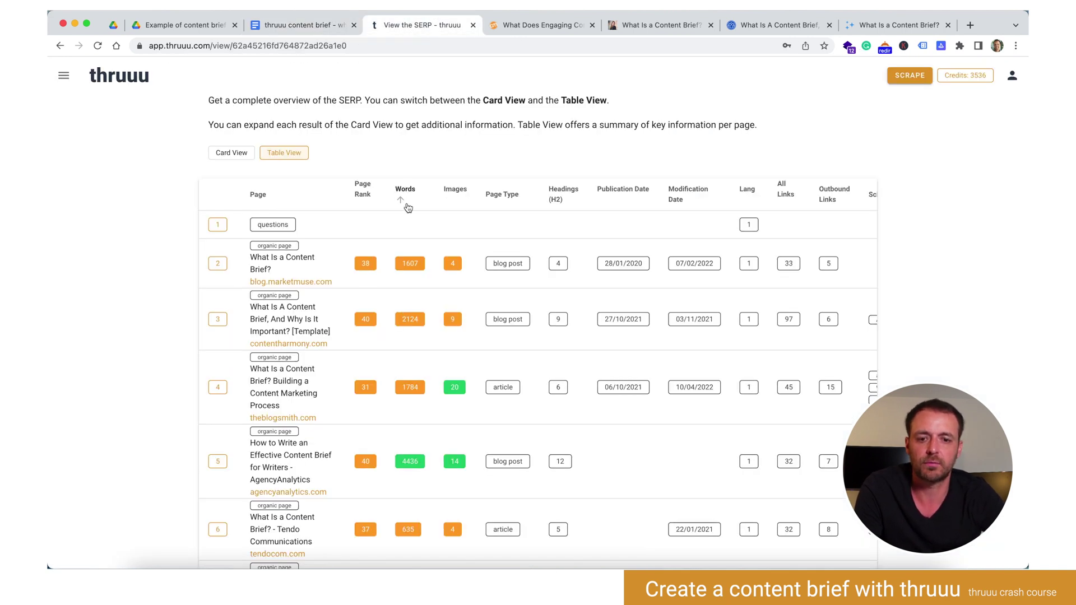
scroll(426, 225, down, 1)
scroll(176, 253, down, 3)
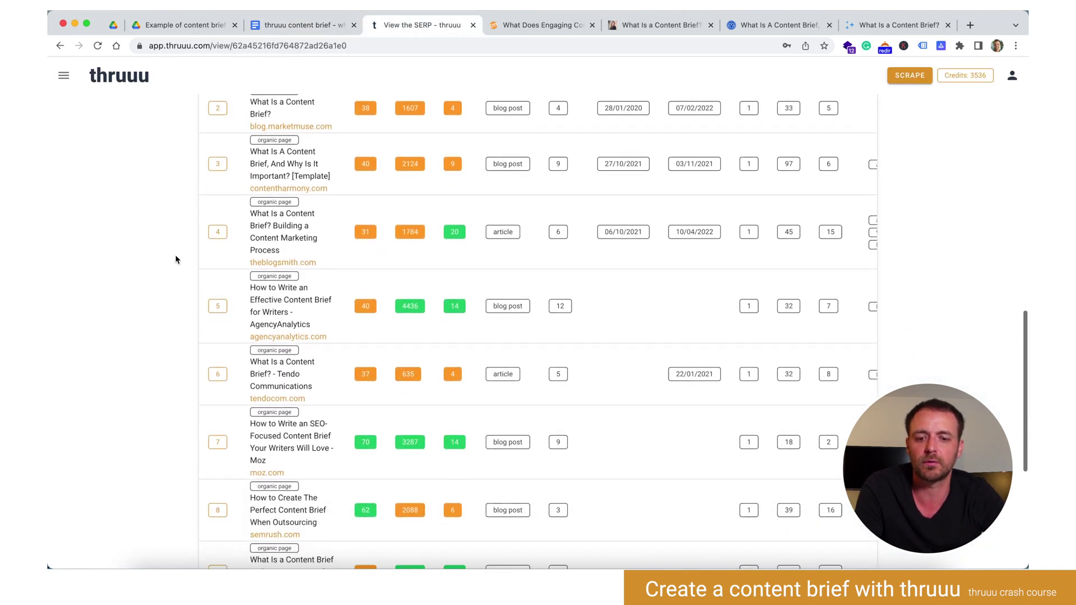
scroll(176, 260, up, 1)
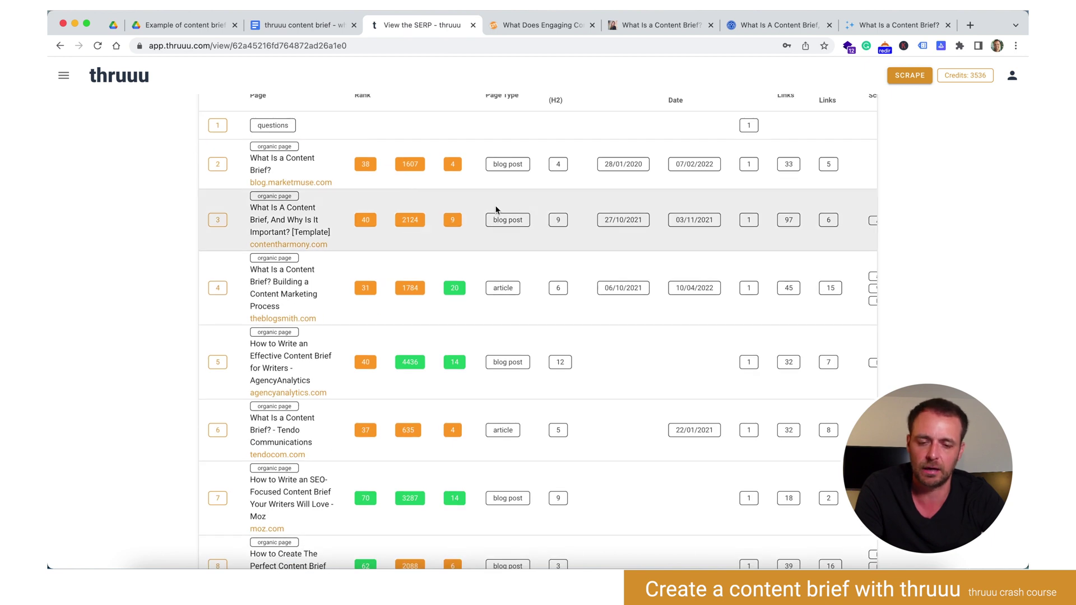
scroll(496, 210, down, 2)
scroll(442, 285, down, 5)
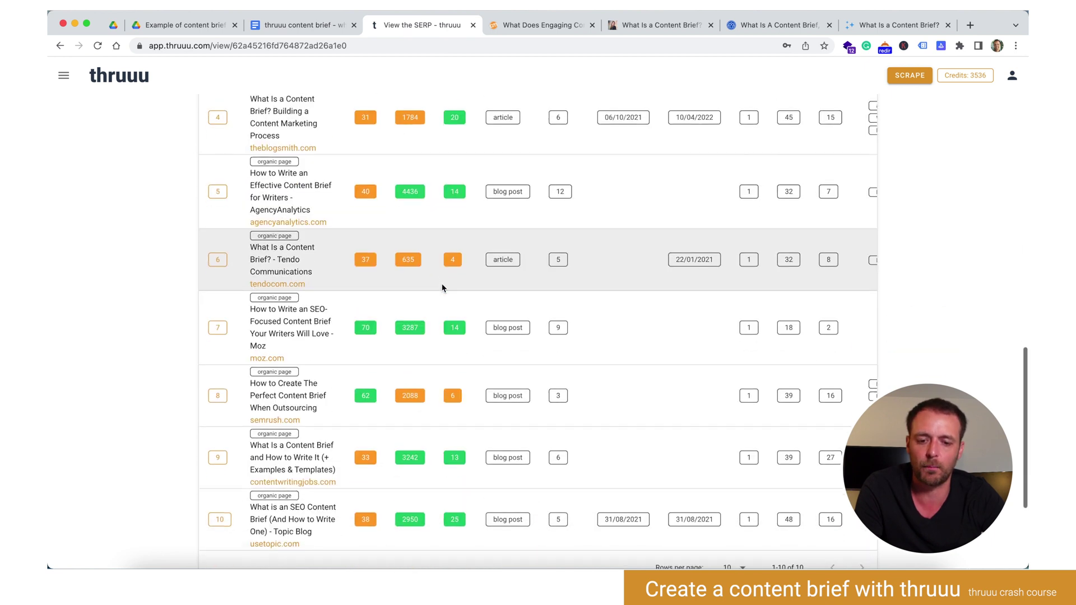
scroll(451, 305, up, 5)
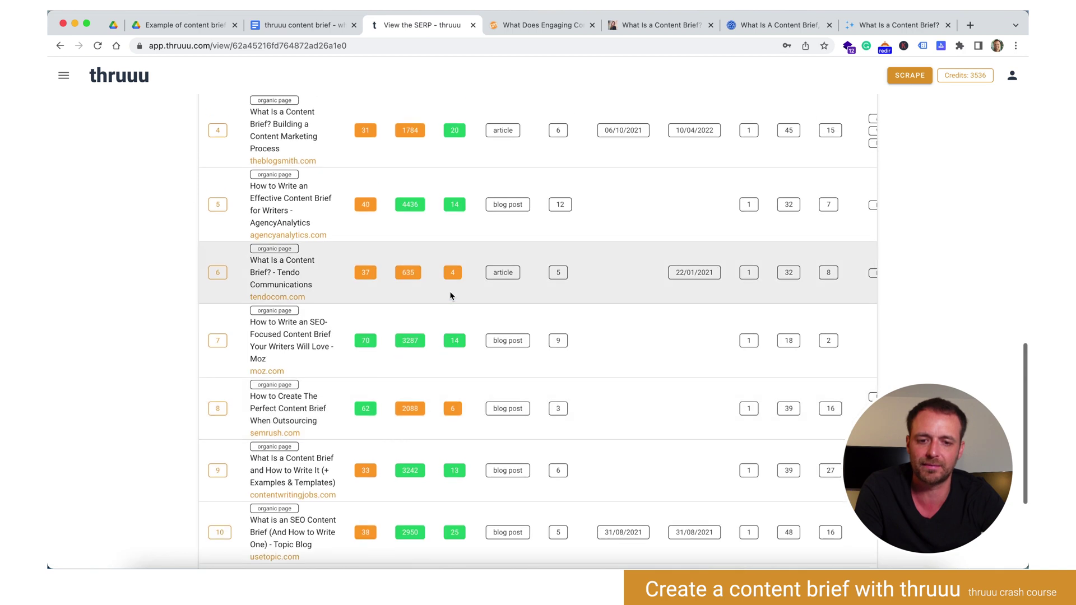
scroll(451, 296, up, 2)
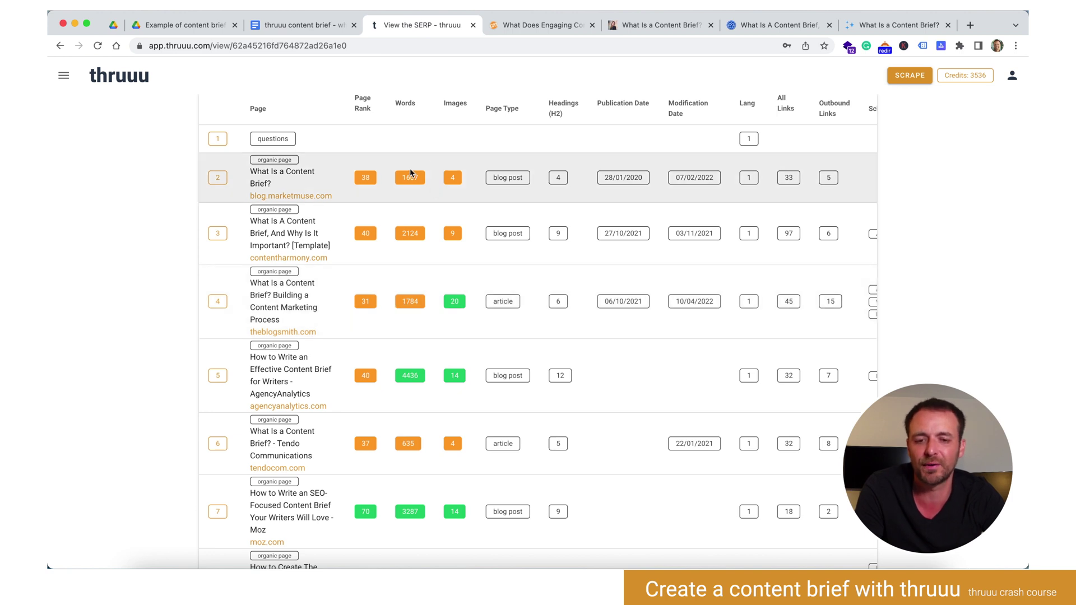
Switch back to the content brief and enter 12 as the Average Image value in the SERP info table
click(311, 25)
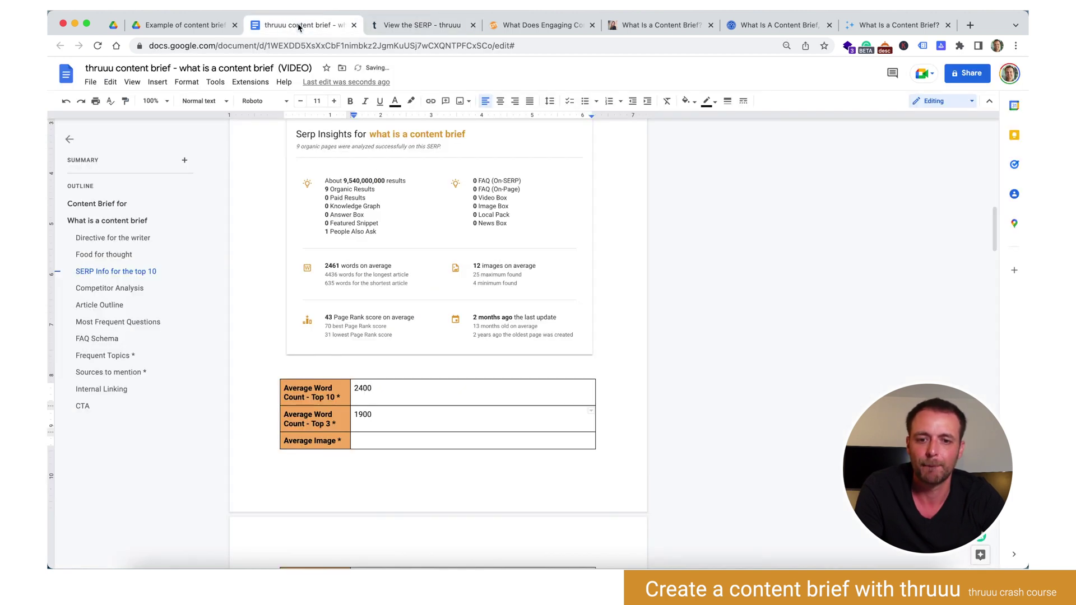
click(369, 442)
text(12)
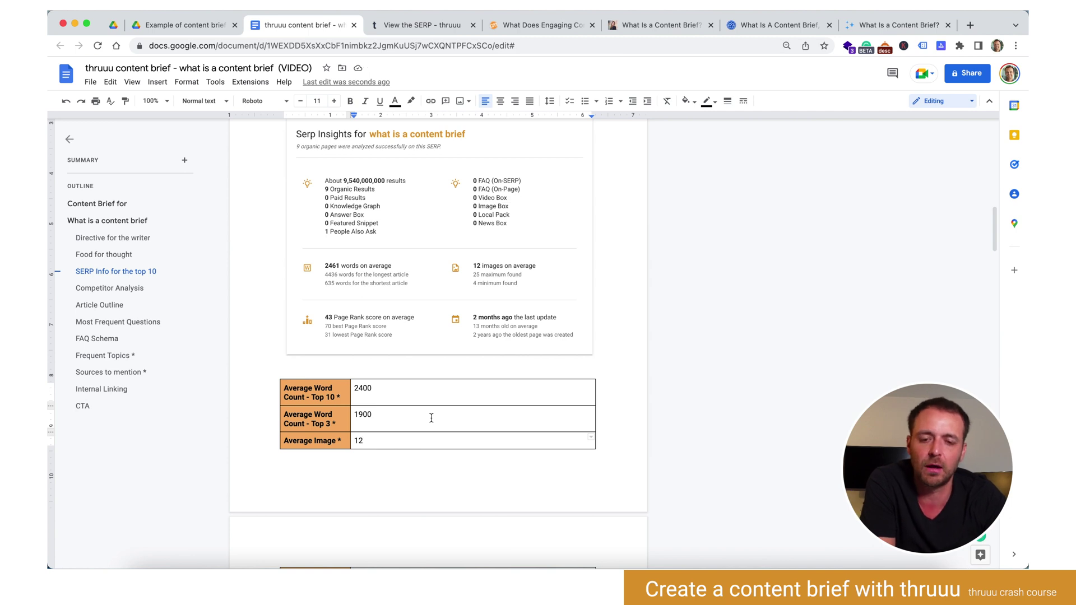
Check the last update age in thruuu's SERP insights and enter 2 month as the brief's Last Update - Top 10
scroll(445, 367, down, 5)
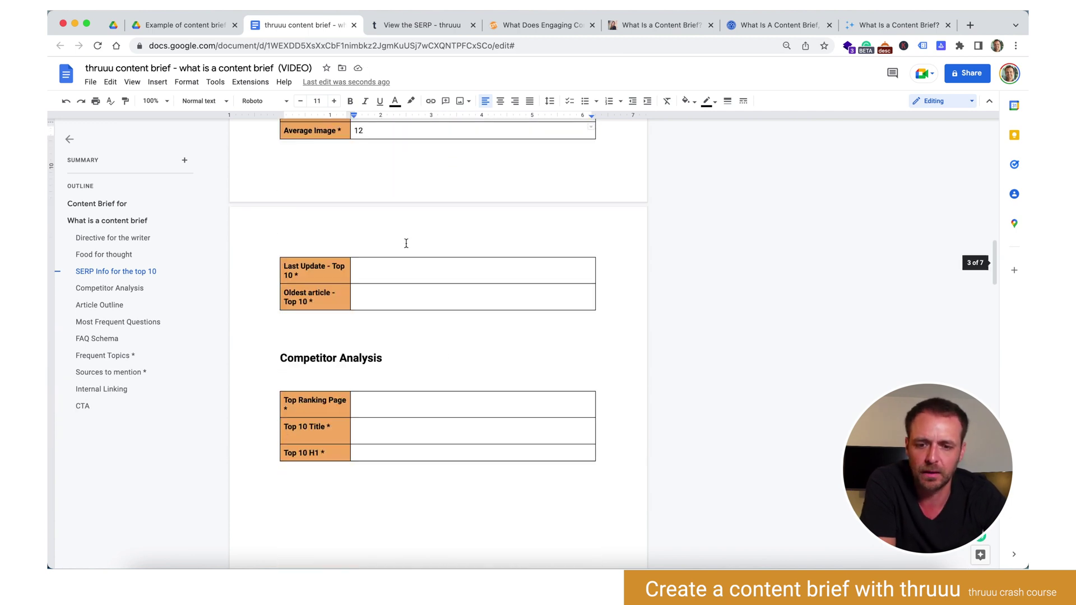
scroll(390, 305, up, 1)
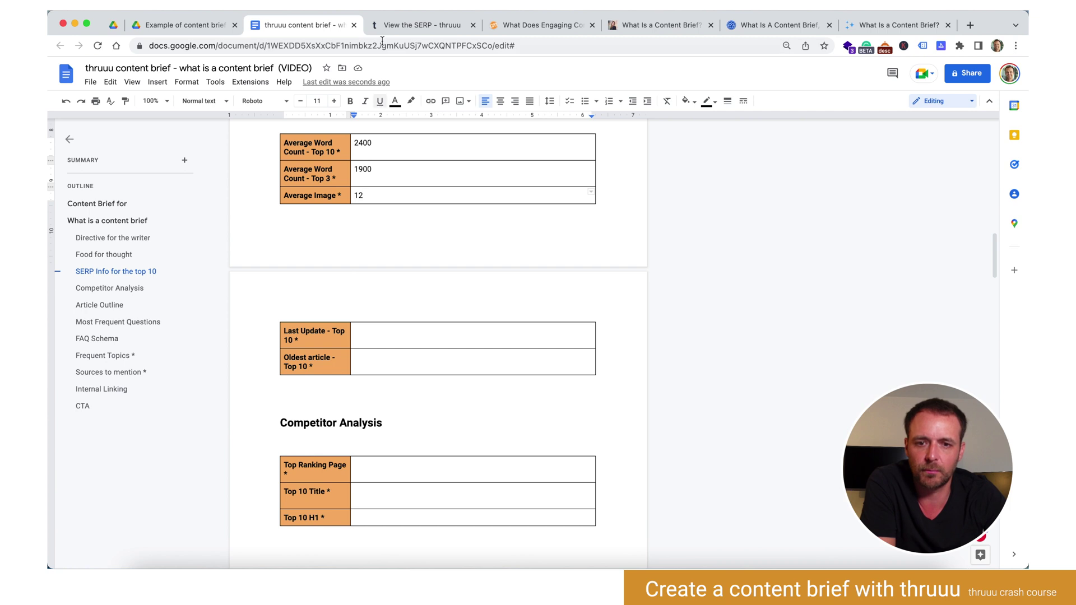
click(398, 25)
scroll(380, 307, up, 10)
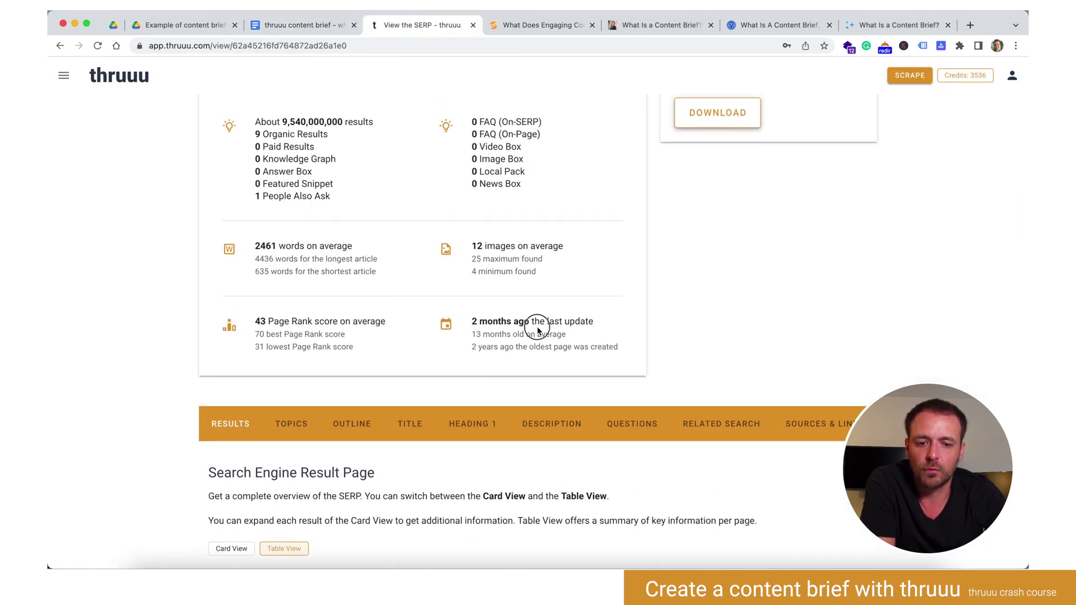
click(307, 25)
click(378, 336)
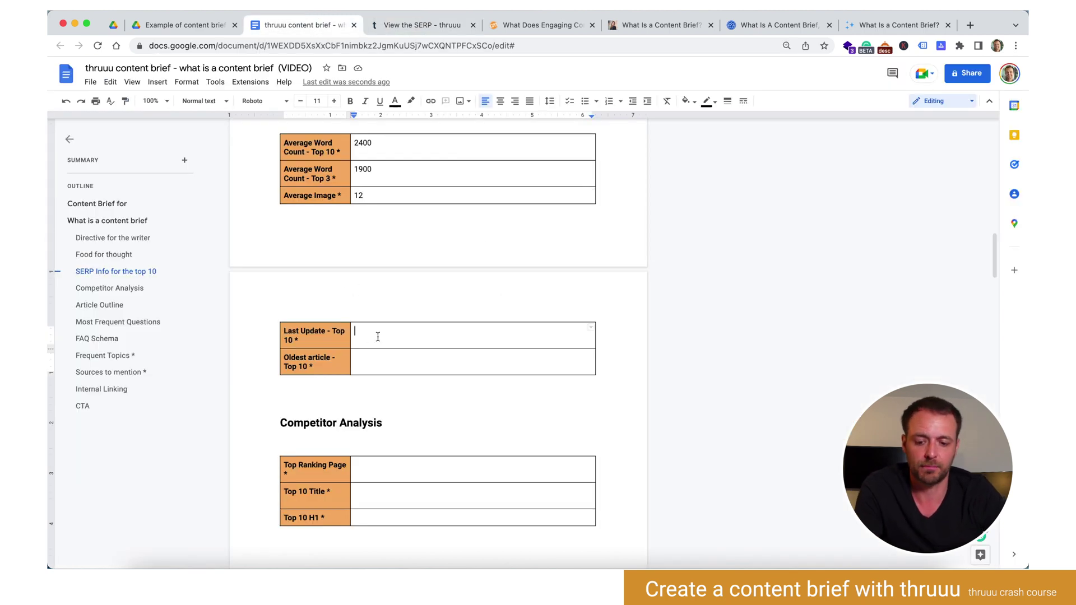
text(2 month)
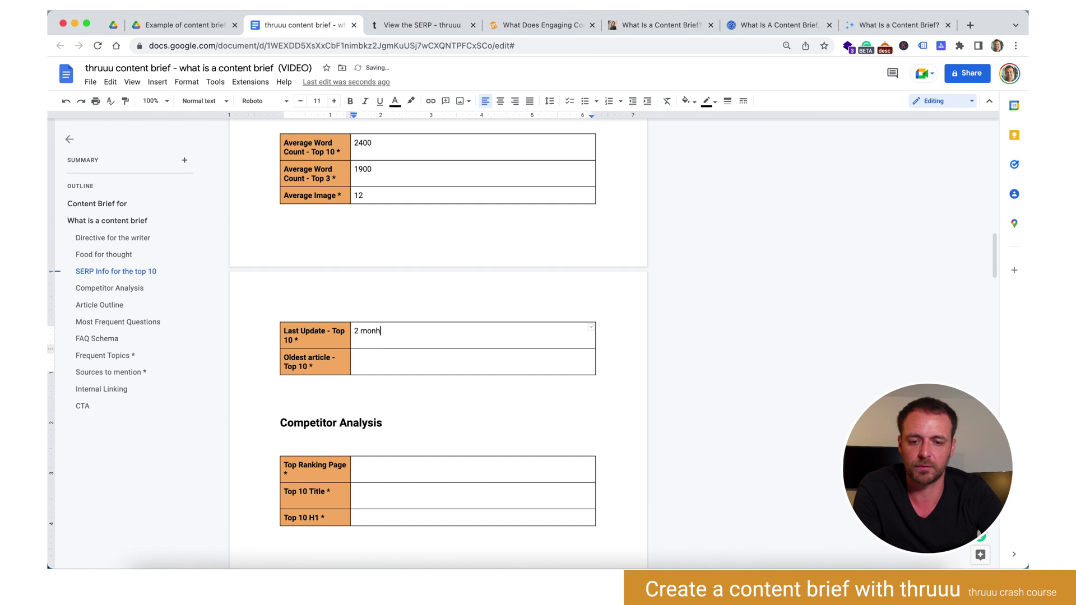
Look up the oldest page's age in thruuu's SERP insights and enter 2 year as the brief's Oldest article - Top 10
click(390, 27)
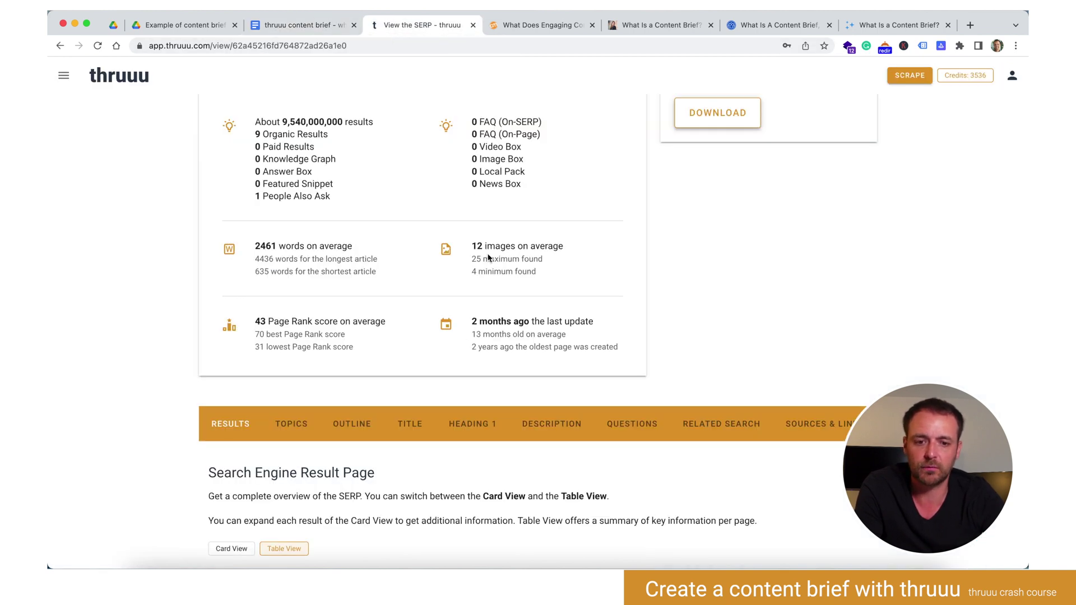
drag(473, 351, 504, 348)
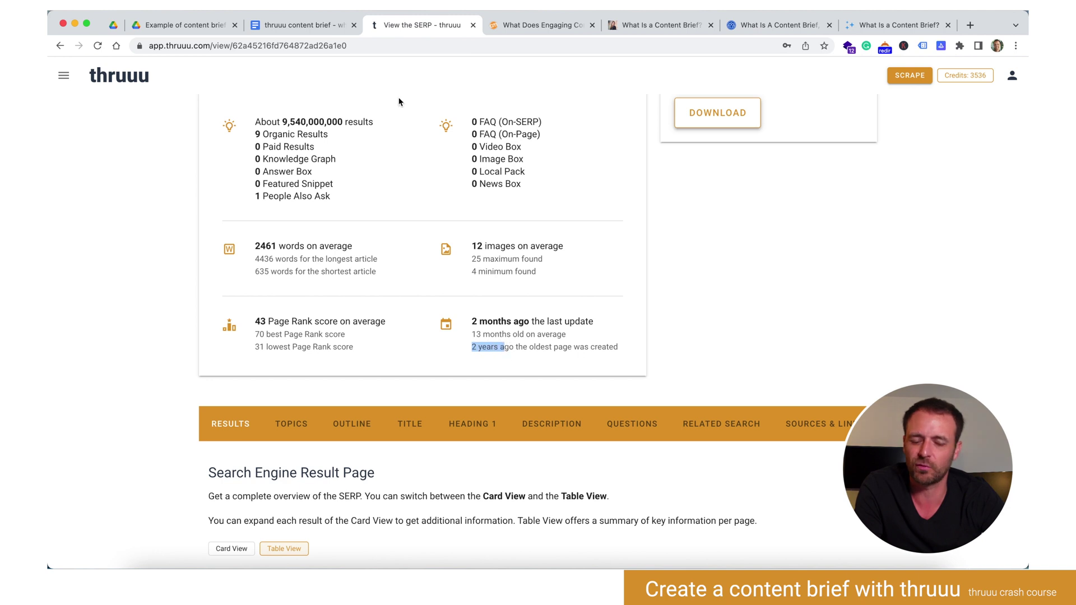
click(301, 26)
click(369, 368)
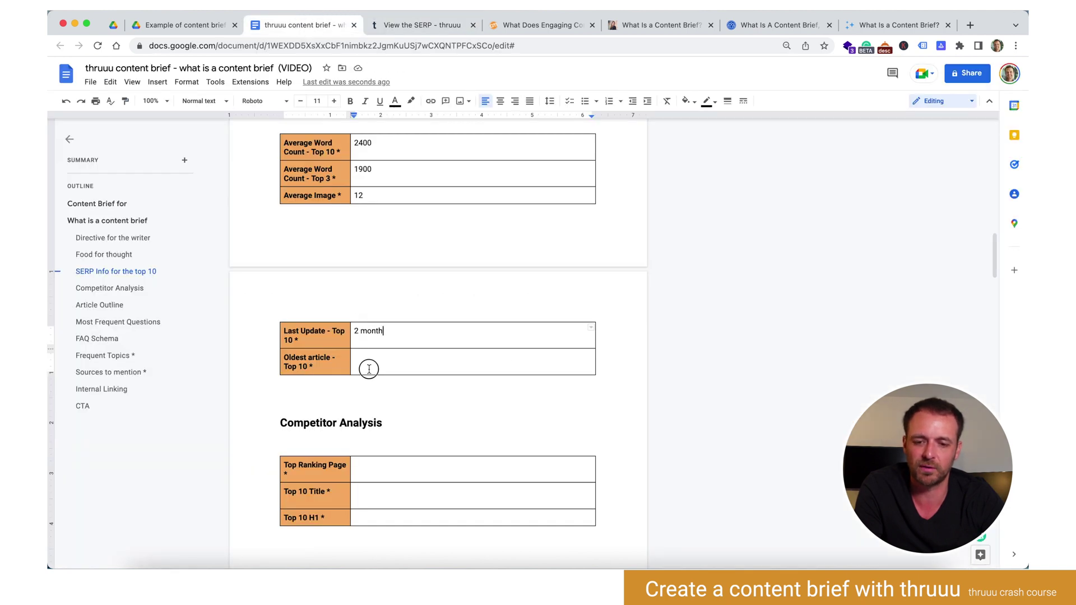
text(2 year)
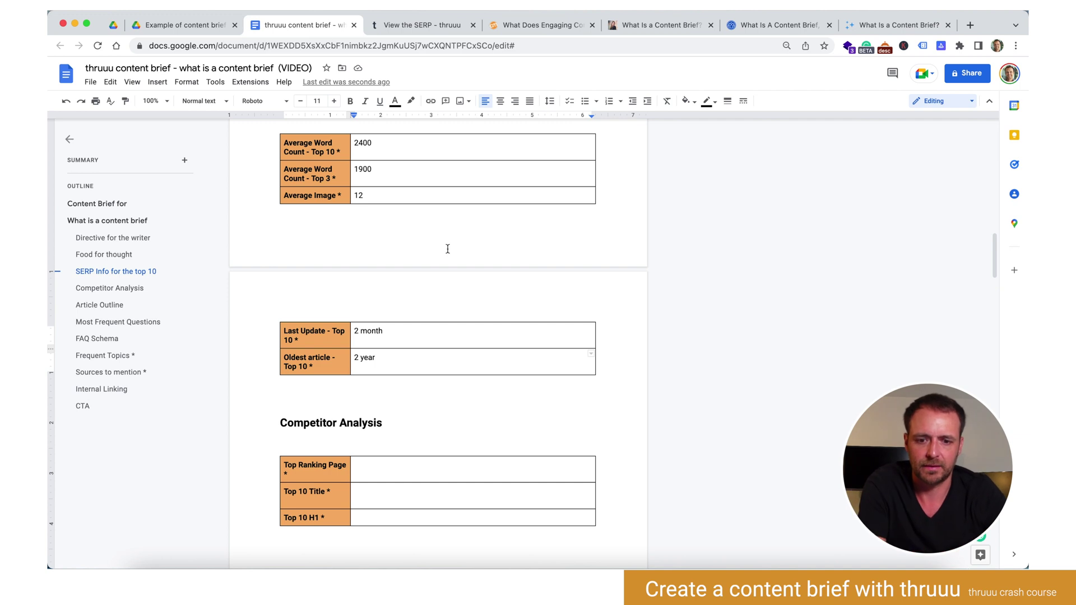
Capture a screenshot of thruuu's results table and insert it under the brief's Competitor Analysis heading
scroll(448, 249, down, 6)
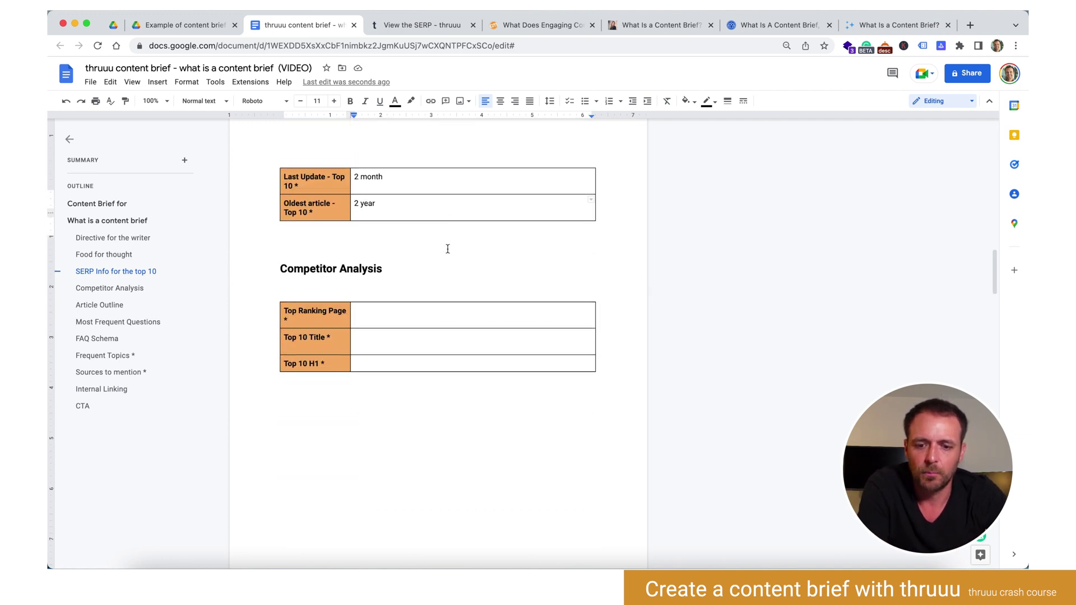
click(387, 30)
scroll(269, 271, down, 14)
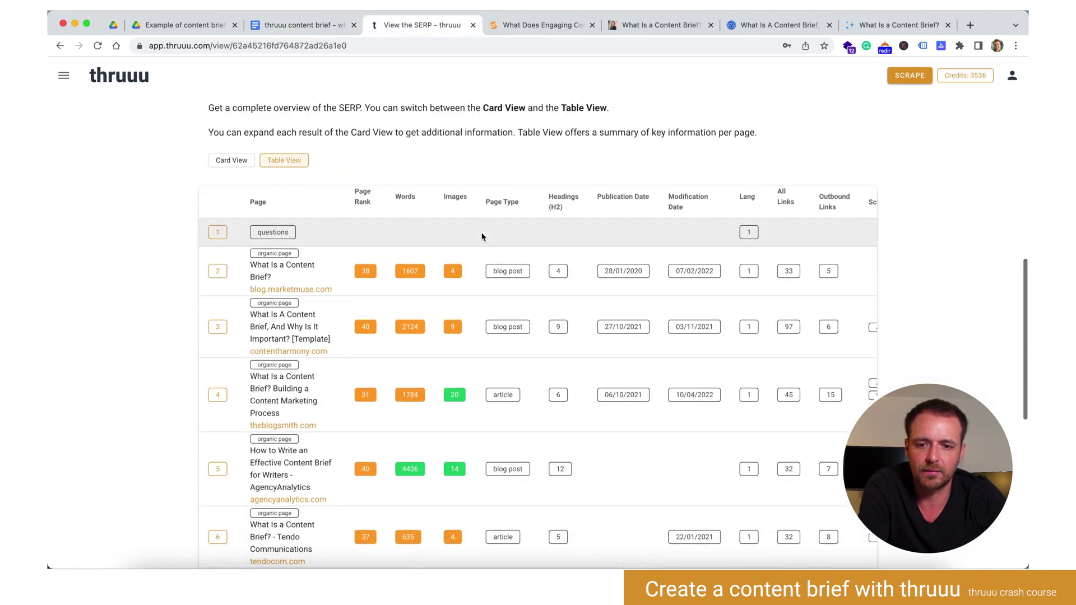
scroll(481, 237, down, 3)
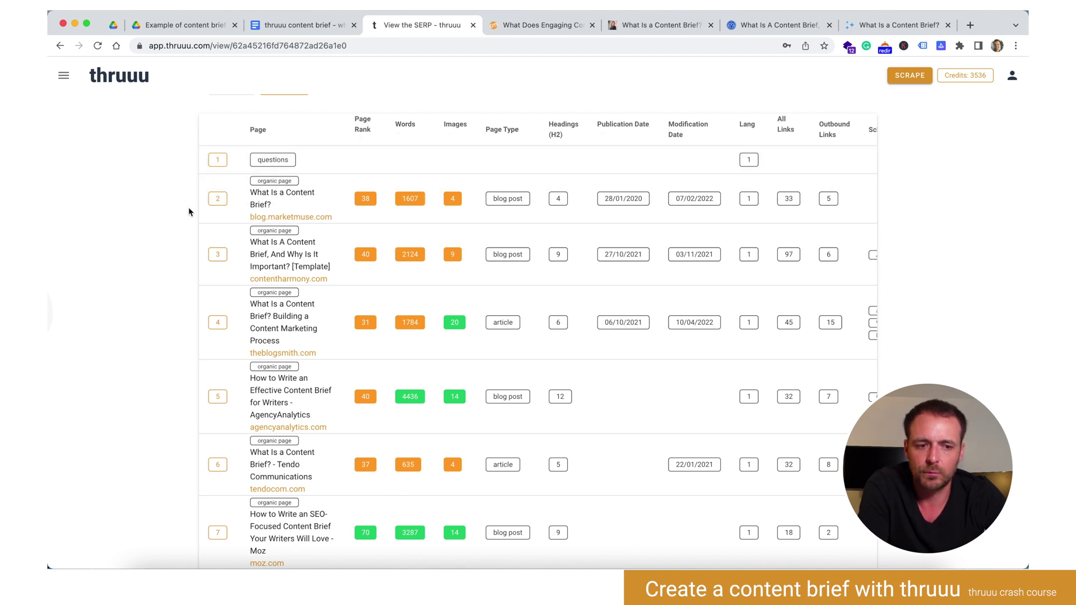
scroll(175, 199, down, 1)
key(super+shift+4)
drag(200, 91, 733, 542)
drag(1006, 555, 661, 333)
drag(461, 183, 429, 279)
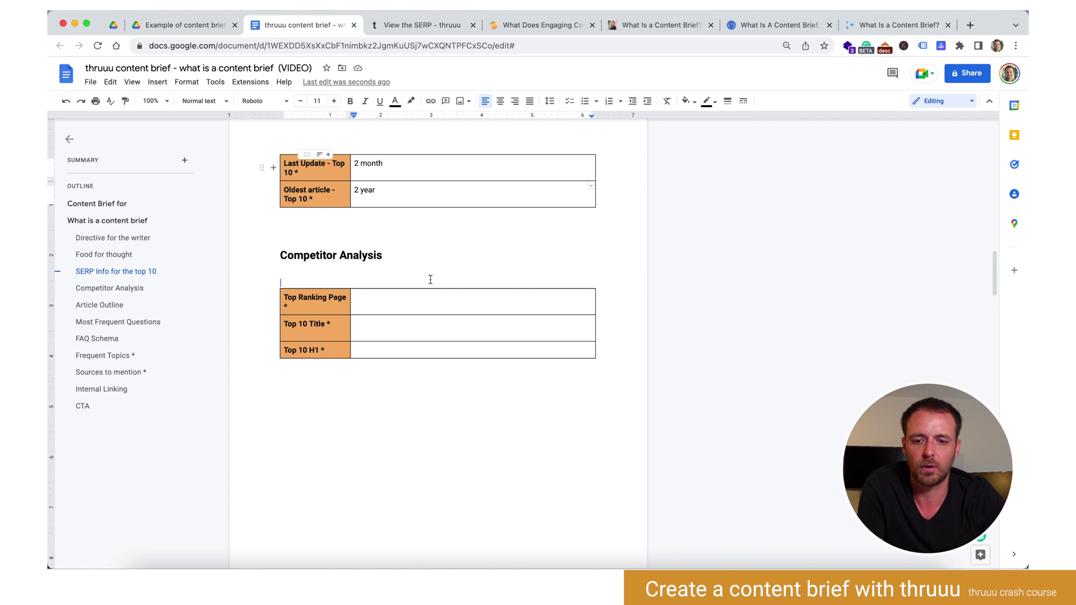
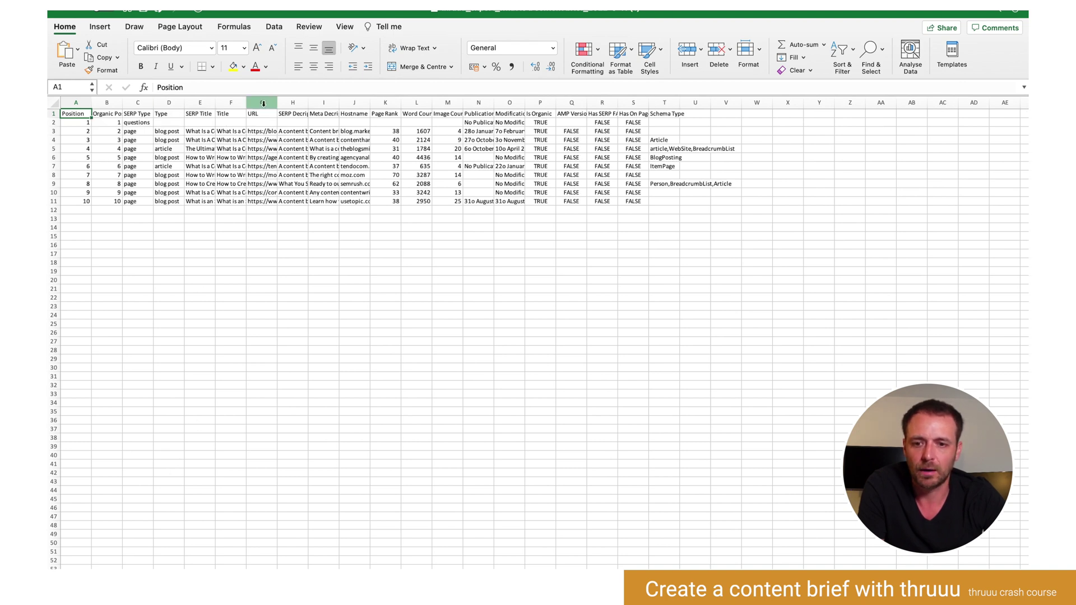
Widen the URL column in the exported Excel sheet and copy the nine page URLs from G3 to G11
drag(277, 103, 430, 103)
click(307, 131)
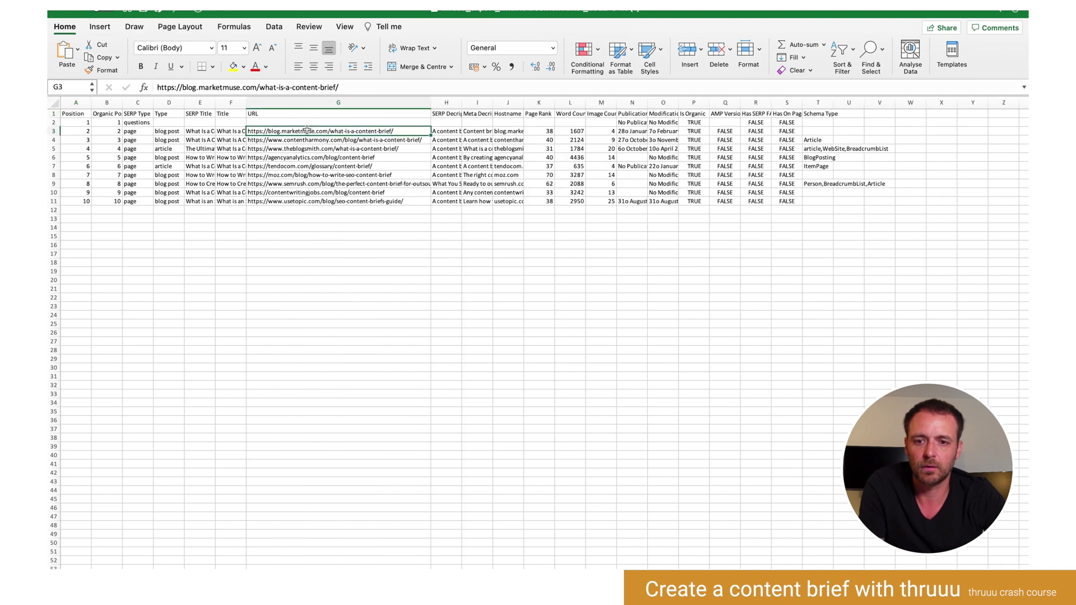
key(shift+Down)
key(shift+Down)
key(shift+Down)
key(shift+Down)
key(shift+Down)
key(shift+Down)
key(shift+Down)
key(shift+Down)
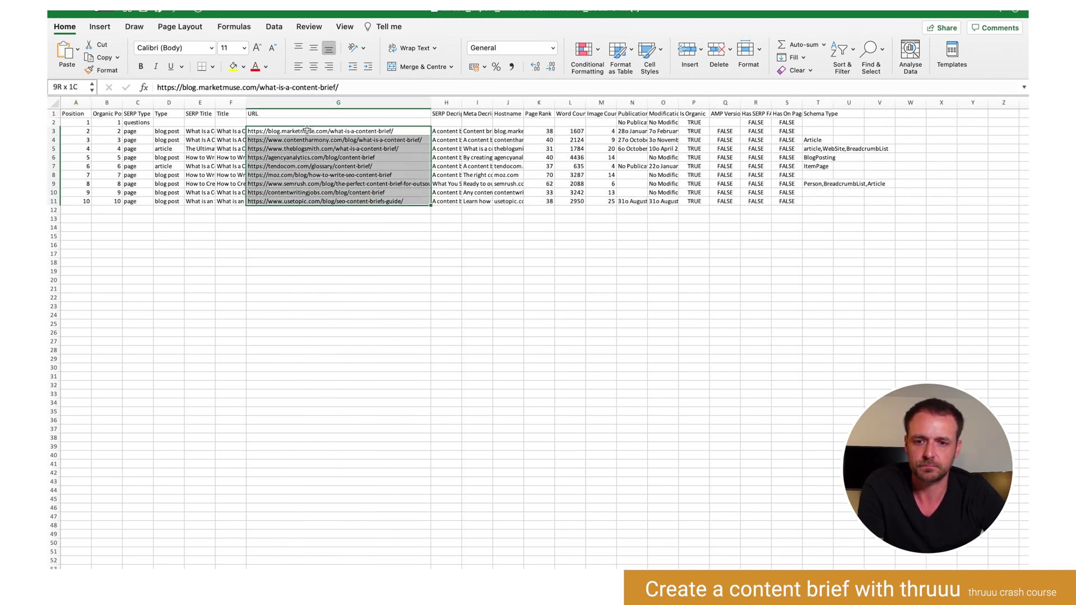
key(ctrl+c)
Switch back to the content brief and paste the copied URLs as plain text into the Top Ranking Page cell
key(ctrl+Left)
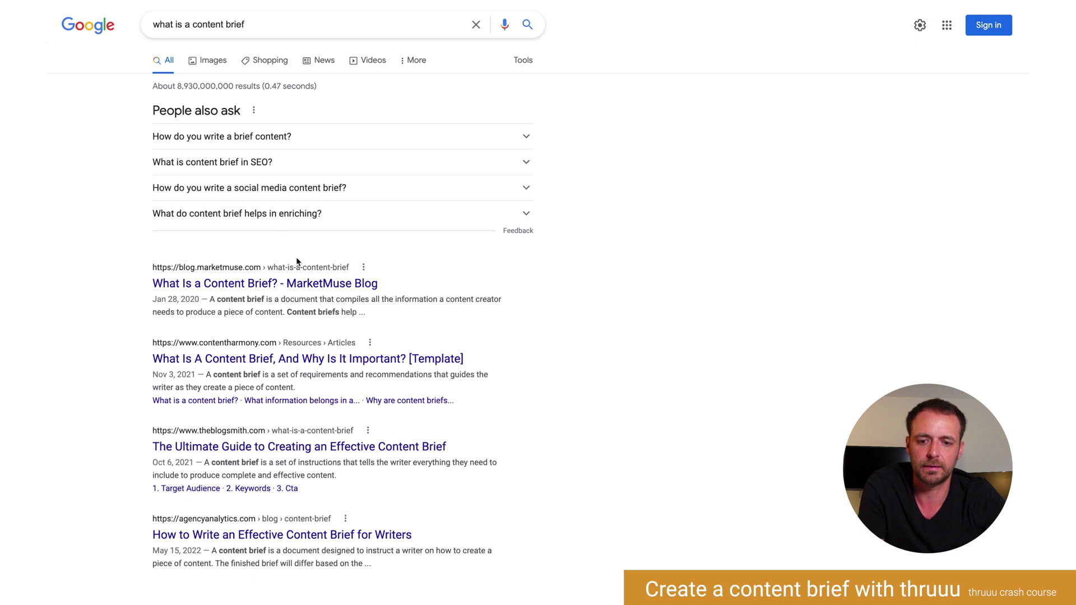
key(ctrl+Left)
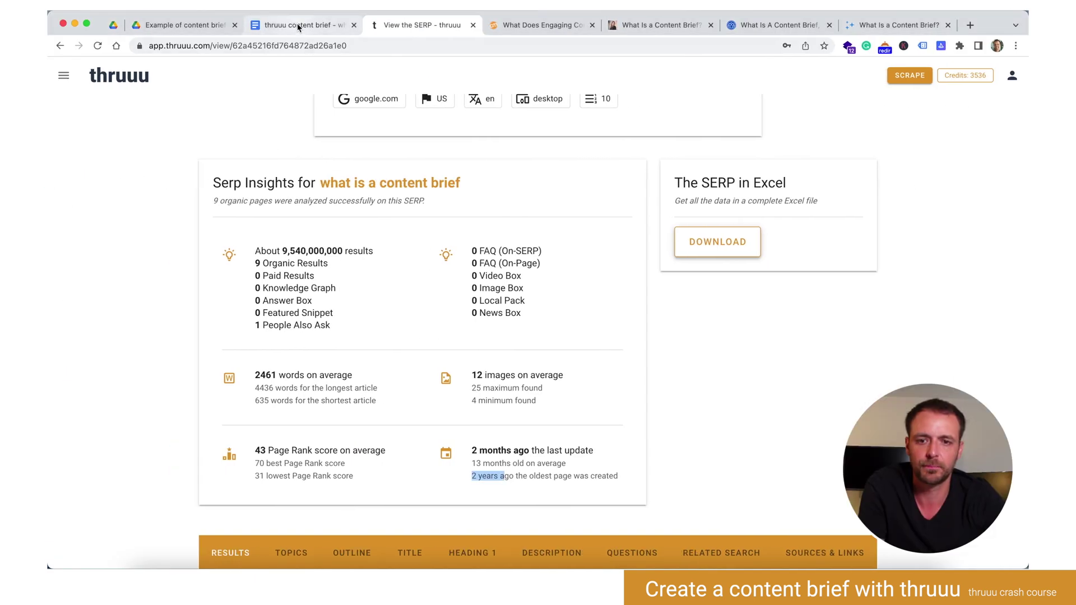
click(298, 26)
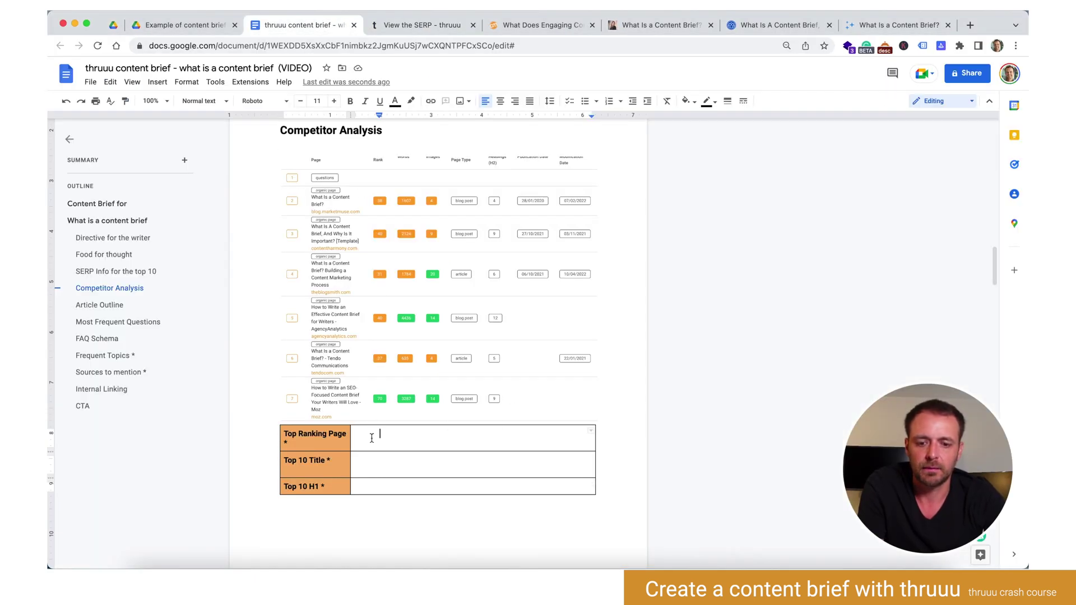
key(ctrl+v)
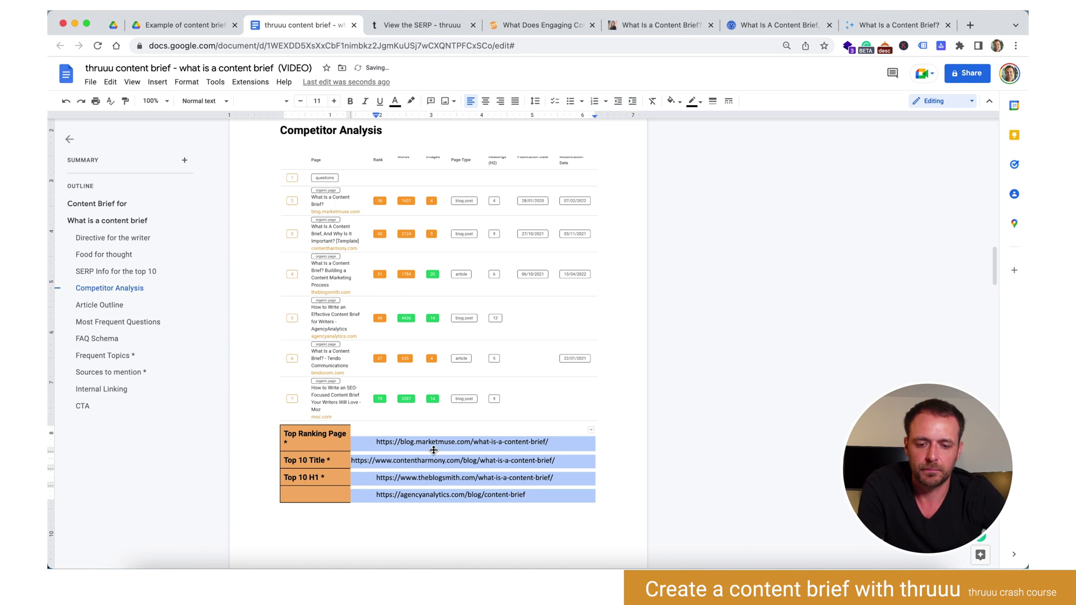
key(ctrl+z)
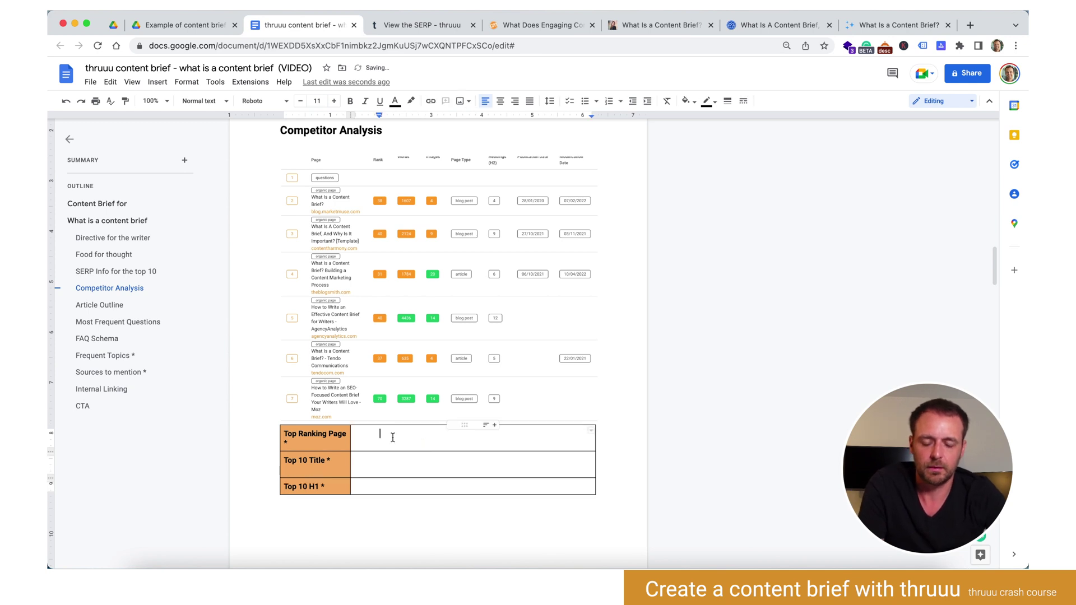
key(ctrl+v)
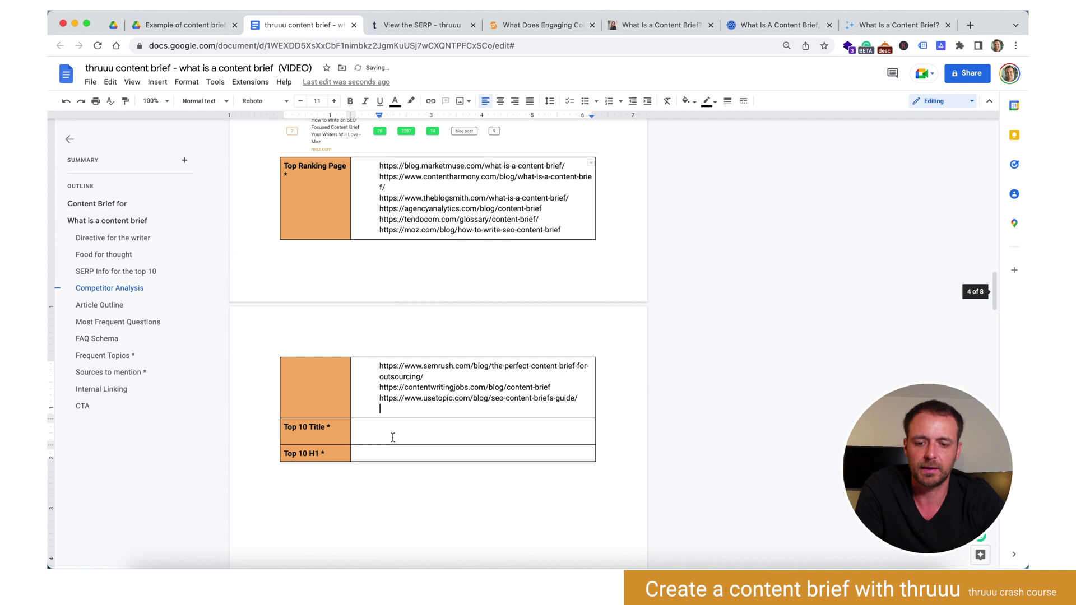
Return to the Excel export and copy the nine SERP titles starting at cell E3
click(387, 26)
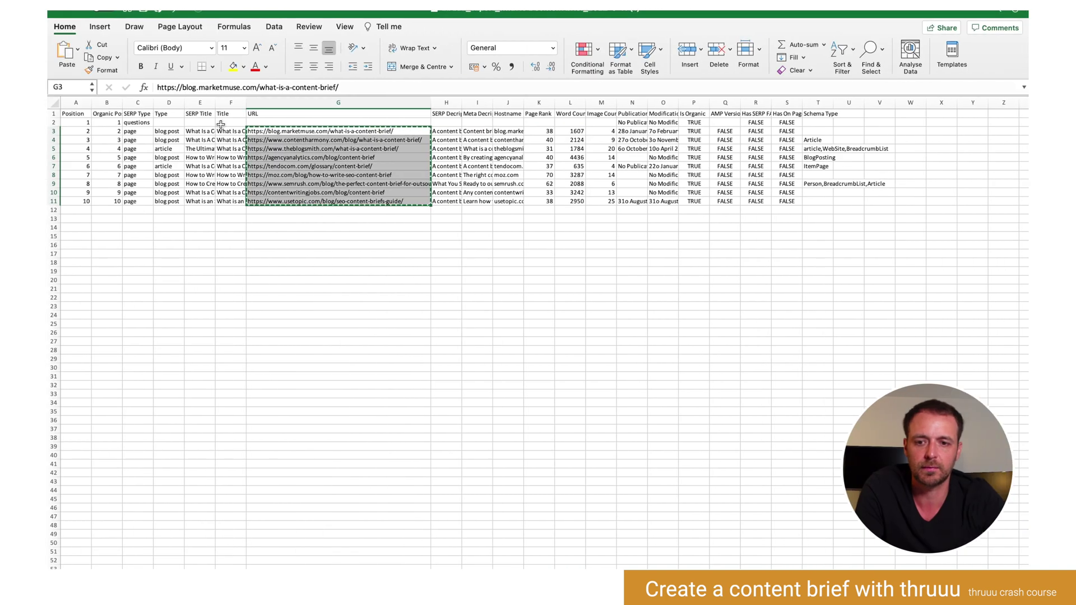
click(224, 132)
key(Left)
click(224, 131)
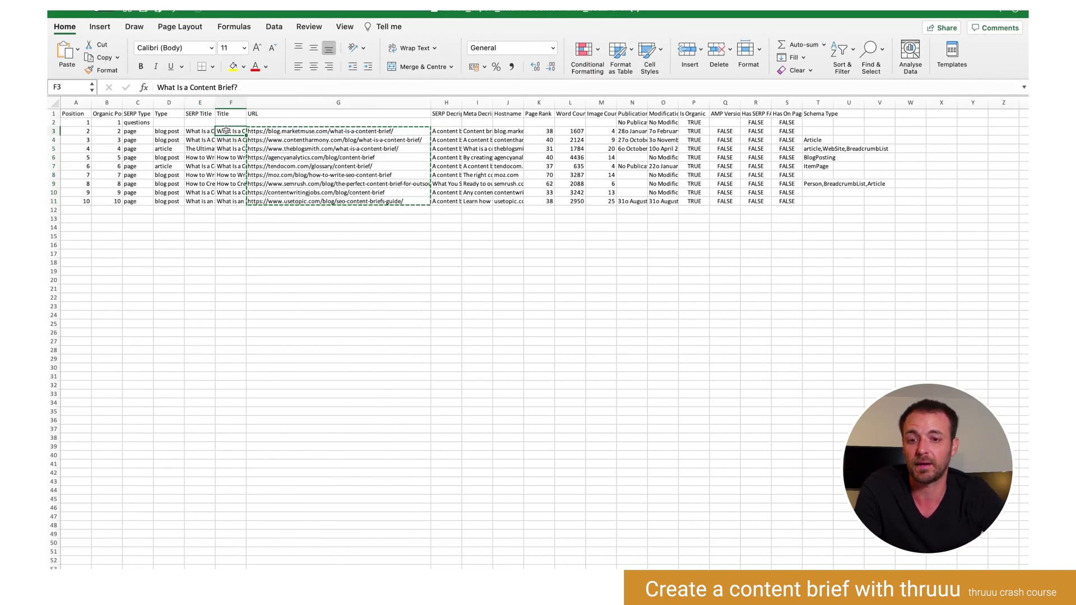
key(Left)
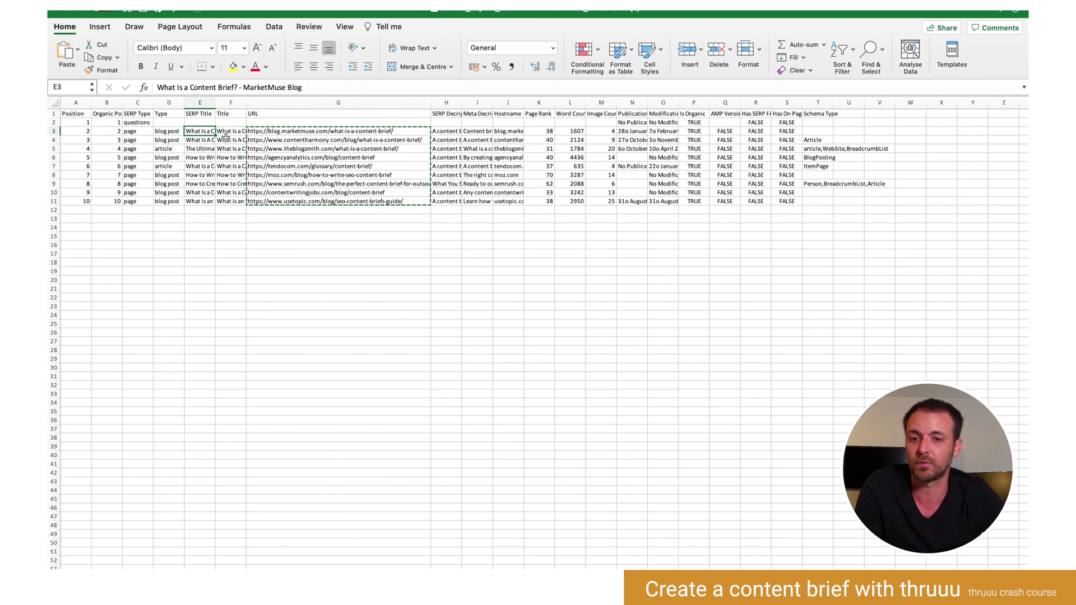
key(shift+Down)
key(shift+Down)
key(shift+Down)
key(shift+Down)
key(shift+Down)
key(shift+Down)
key(shift+Down)
key(shift+Down)
key(super+c)
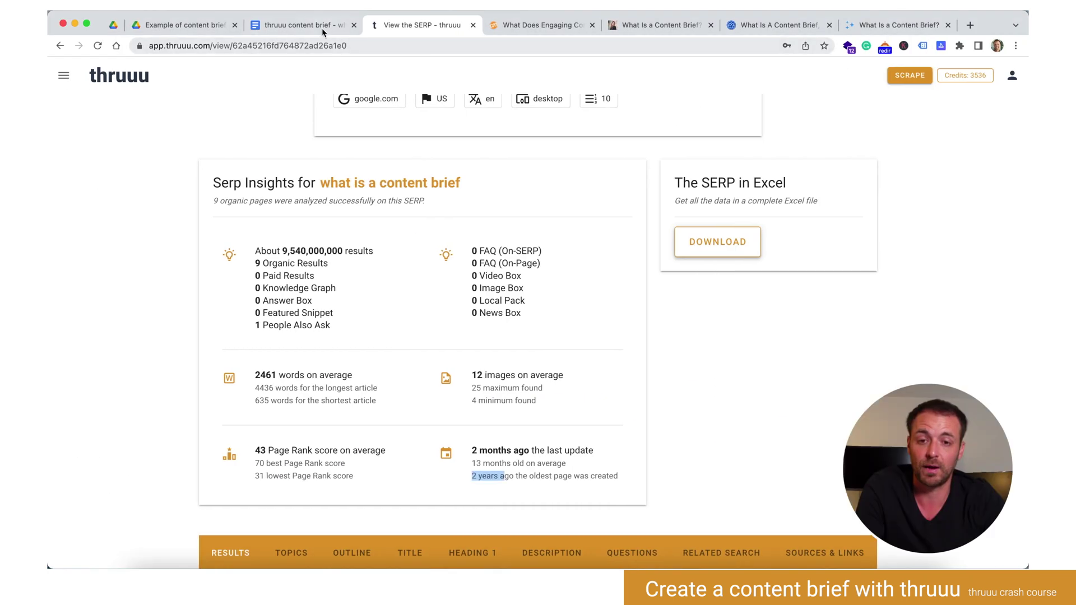
Paste the copied SERP titles as plain text into the Top 10 Title cell of the content brief
click(322, 32)
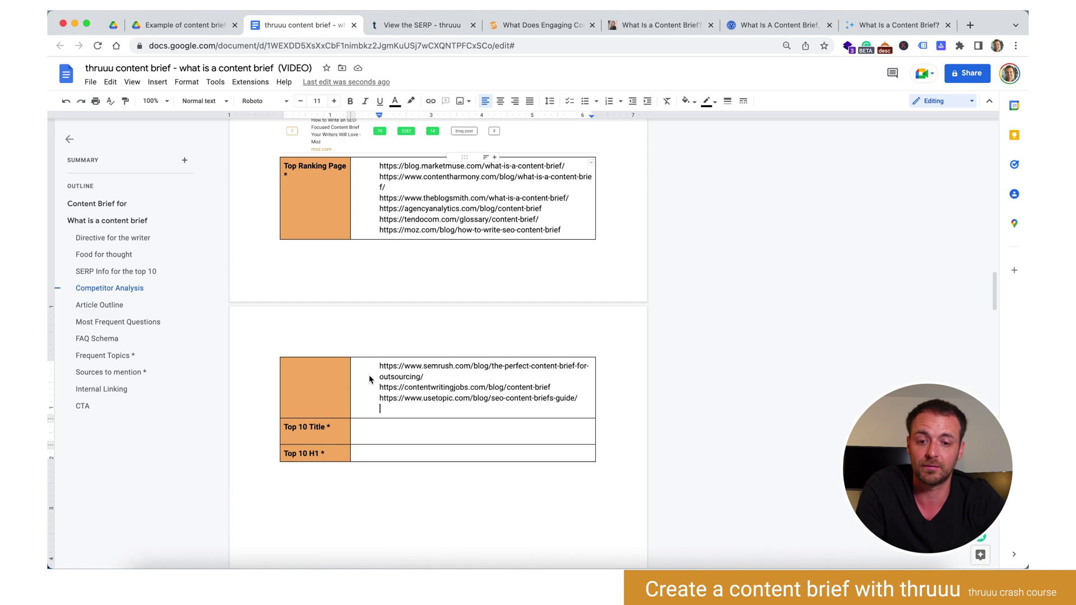
click(383, 429)
key(cmd+v)
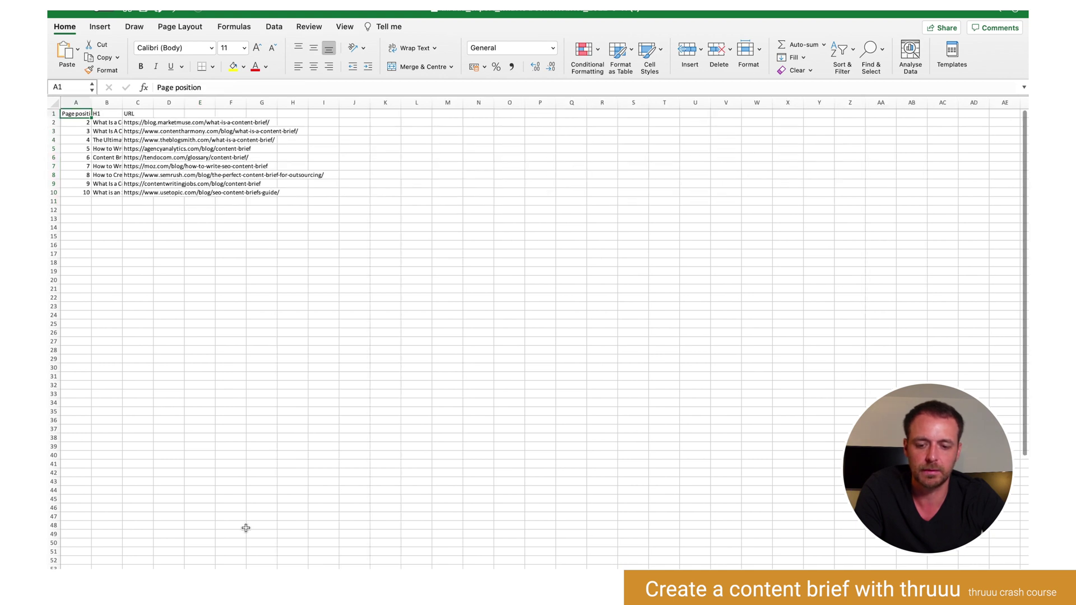
Copy the nine H1 headings, B2 to B10, from the H1 sheet of the Excel export
click(109, 125)
key(shift+Down)
key(shift+Down)
key(shift+Down)
key(shift+Down)
key(shift+Down)
key(shift+Down)
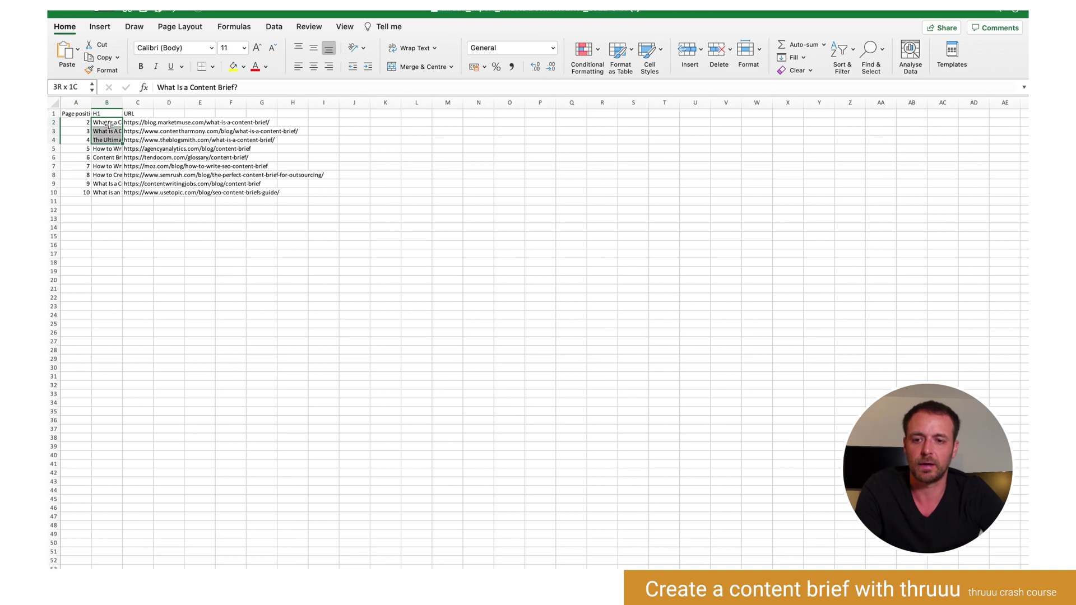
key(shift+Down)
key(shift+Down)
key(super+c)
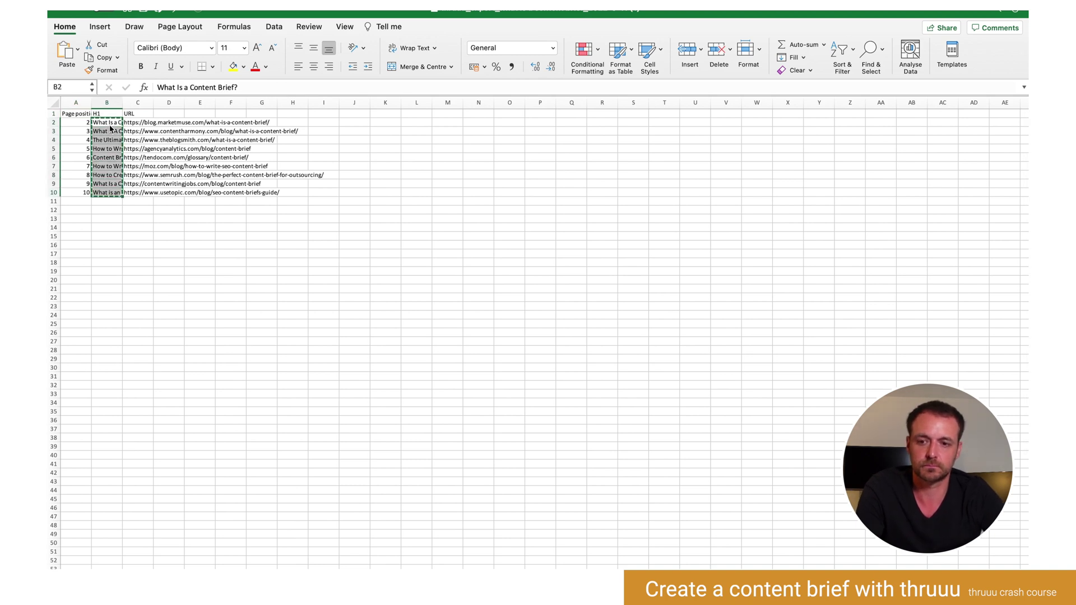
Switch back to the content brief and paste the nine copied H1 headings as plain text into the Top 10 H1 cell
key(super+Tab)
key(super+Tab)
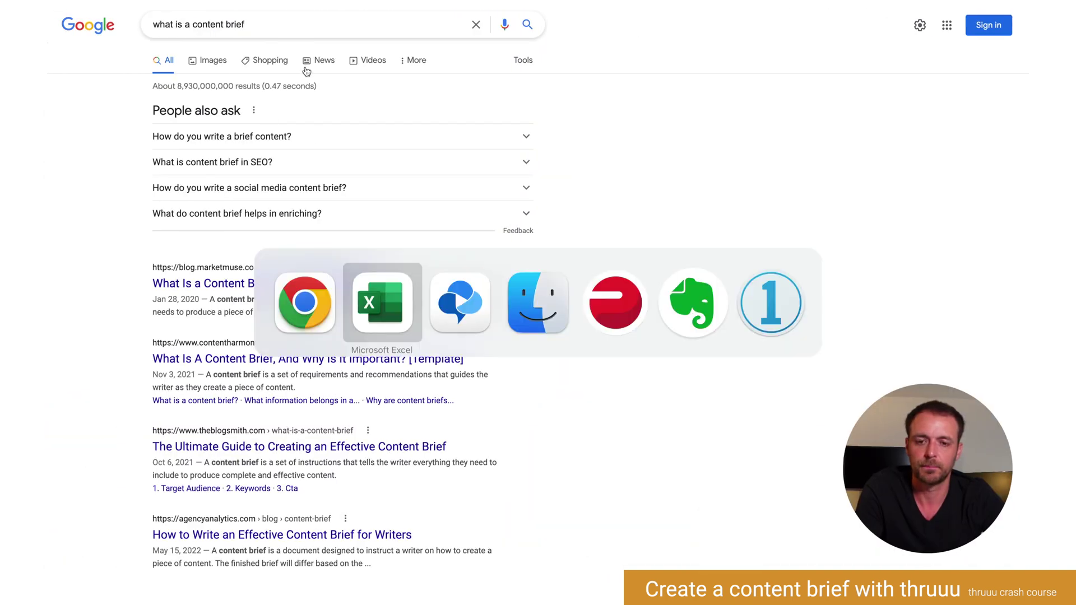
click(304, 302)
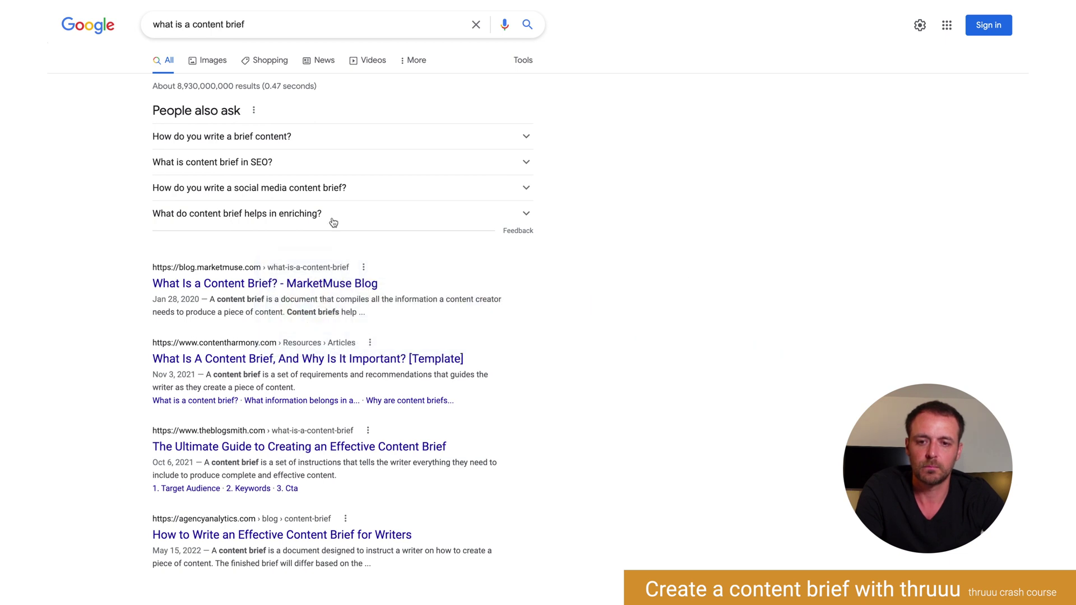
scroll(387, 336, down, 3)
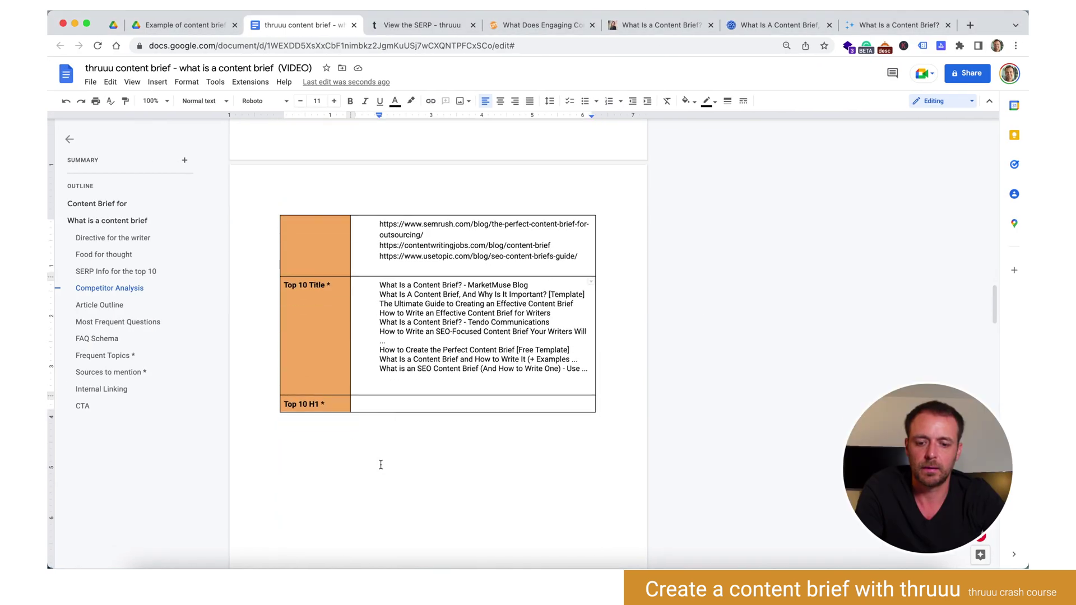
key(super+v)
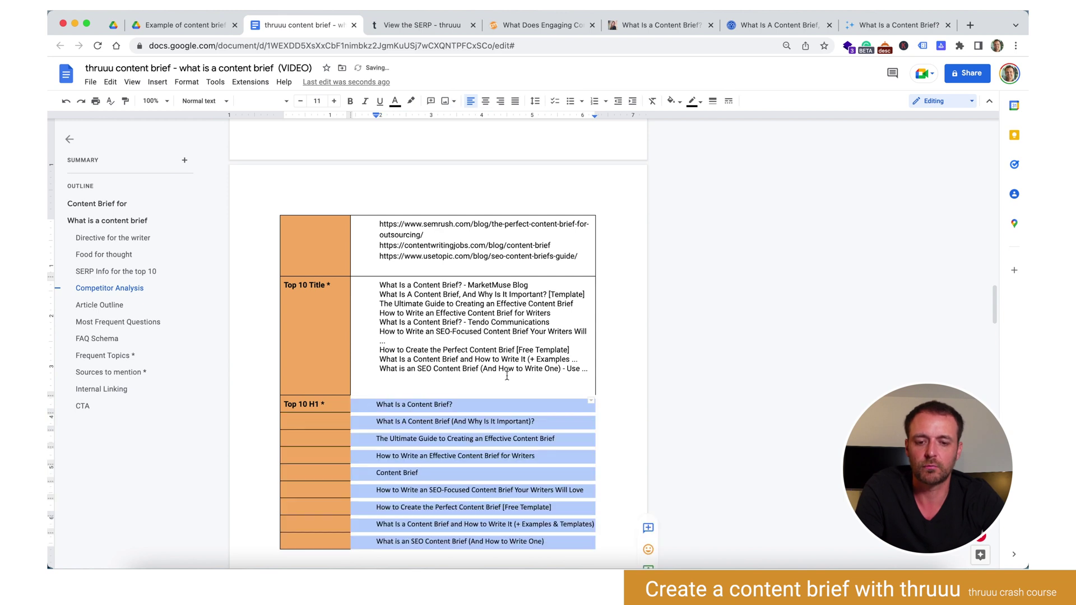
key(super+z)
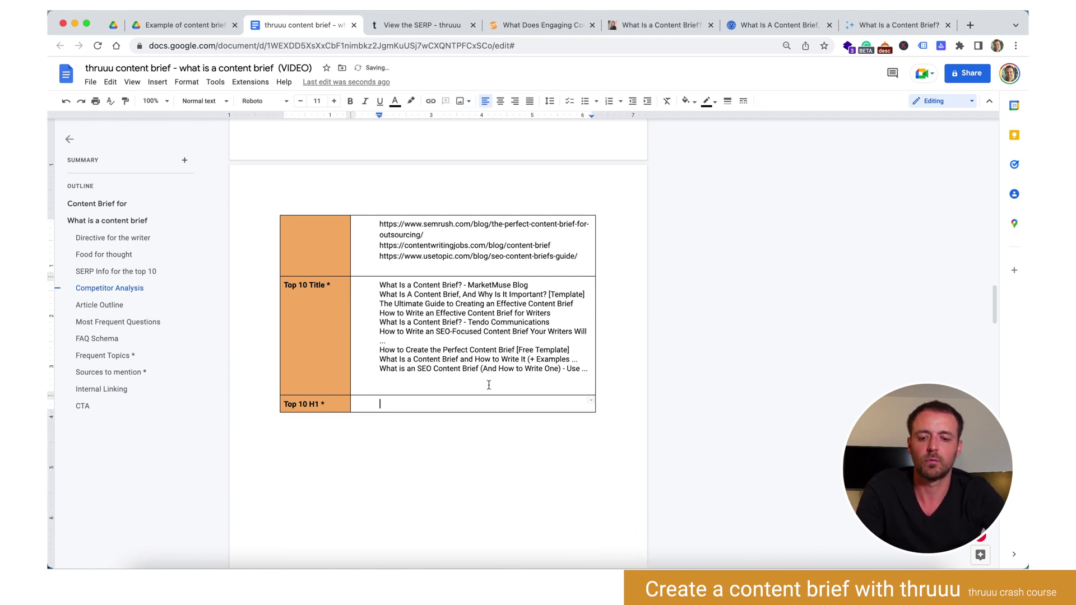
key(super+shift+v)
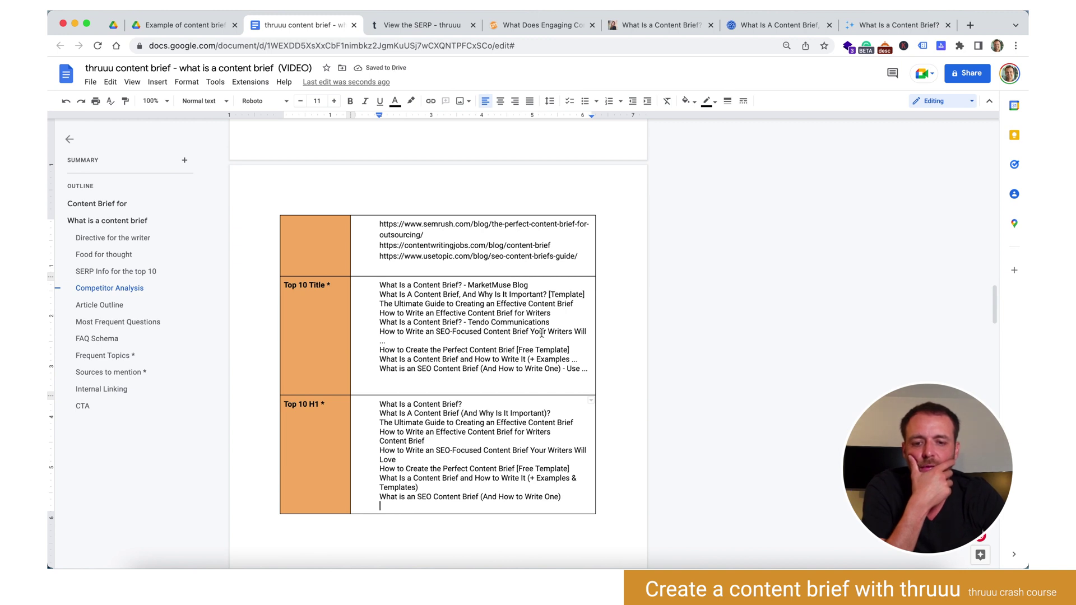
Open the Outline view of the thruuu SERP analysis and copy the generated outline idea to the clipboard
scroll(541, 334, down, 1)
scroll(397, 364, down, 5)
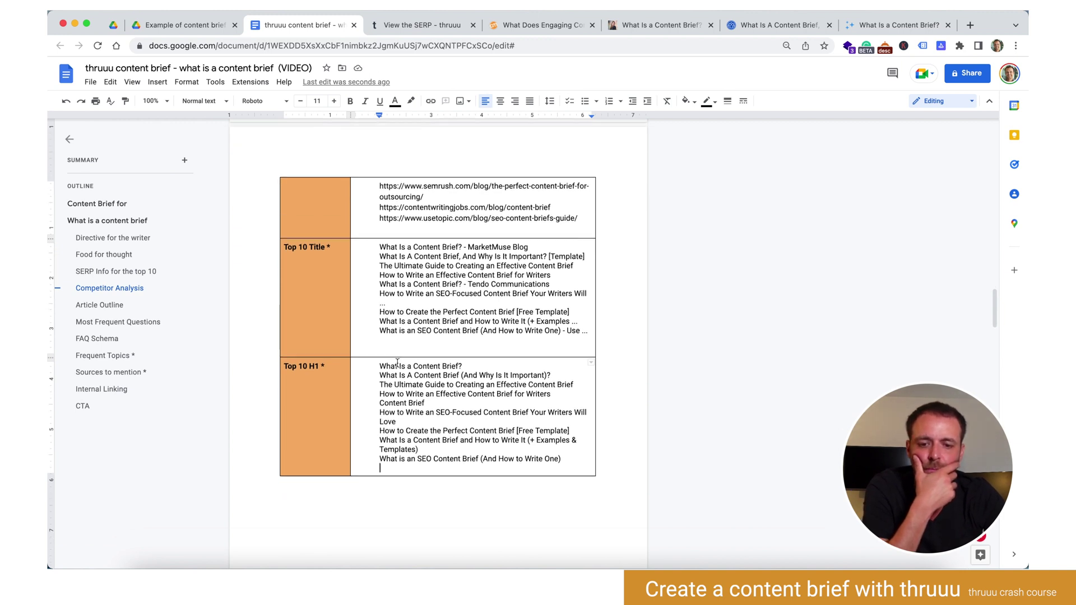
scroll(398, 363, down, 6)
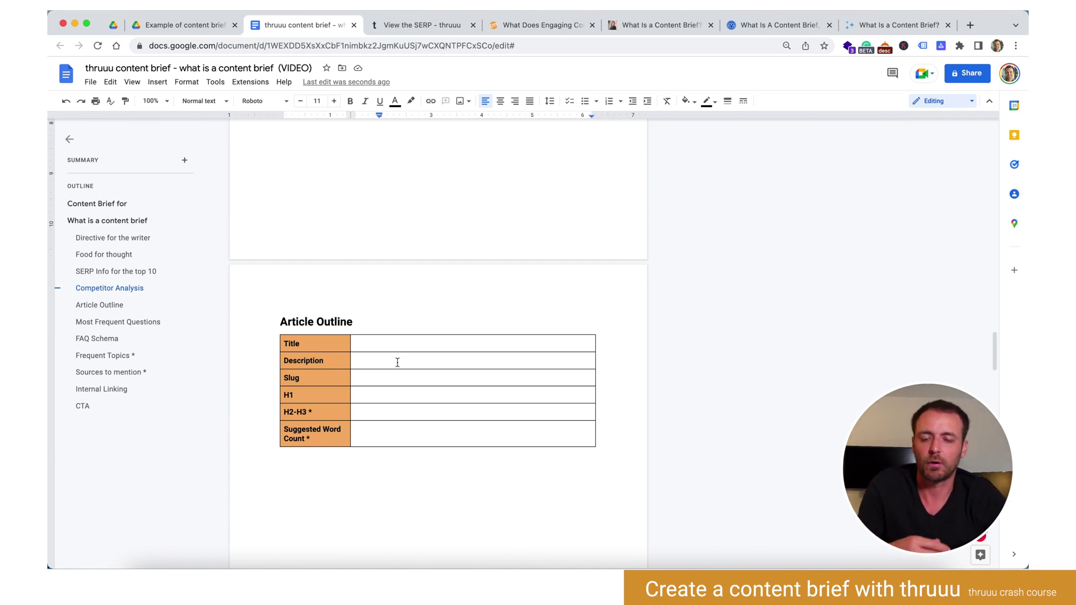
click(392, 28)
scroll(333, 263, down, 5)
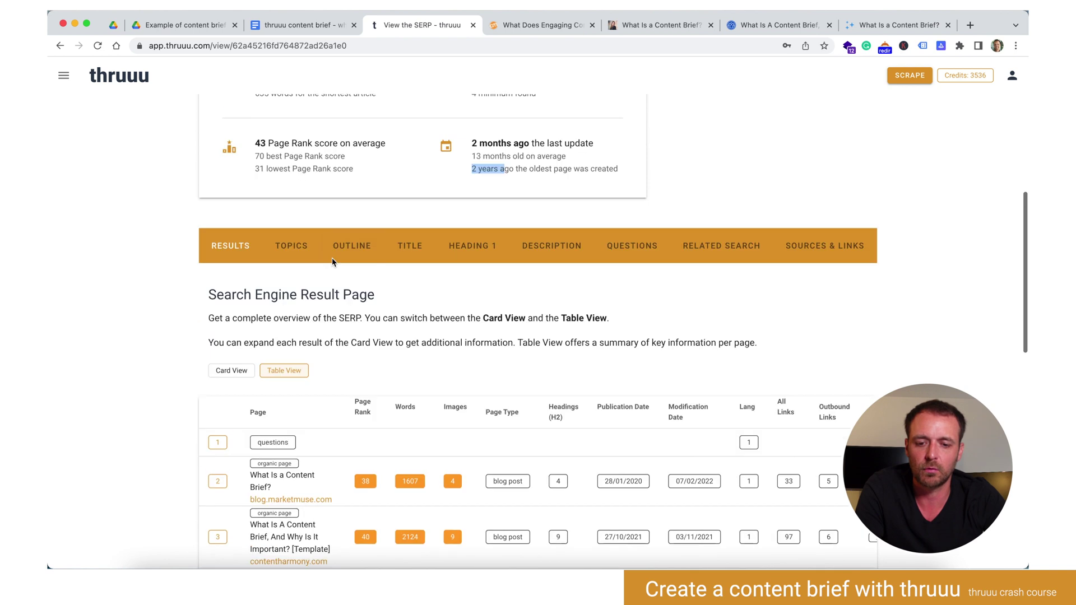
click(350, 245)
scroll(616, 291, down, 3)
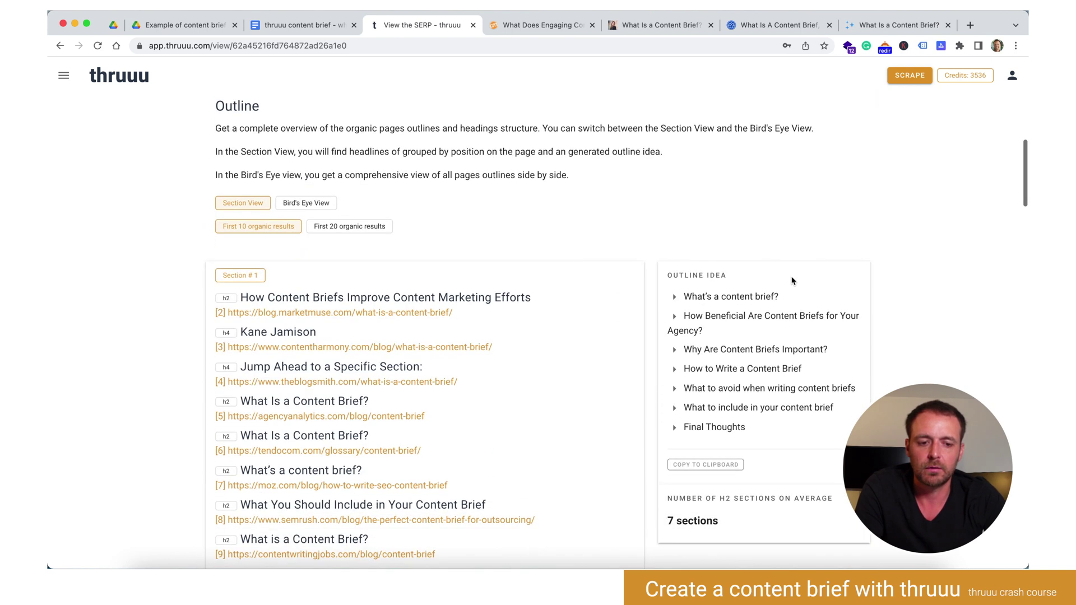
drag(684, 297, 776, 427)
key(ctrl+c)
click(768, 238)
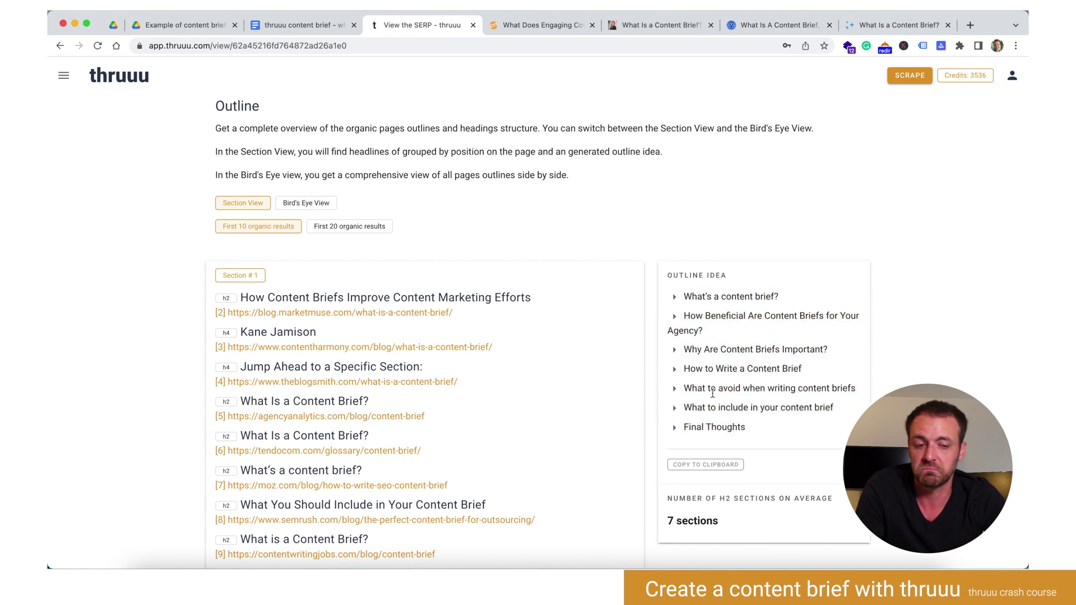
click(697, 465)
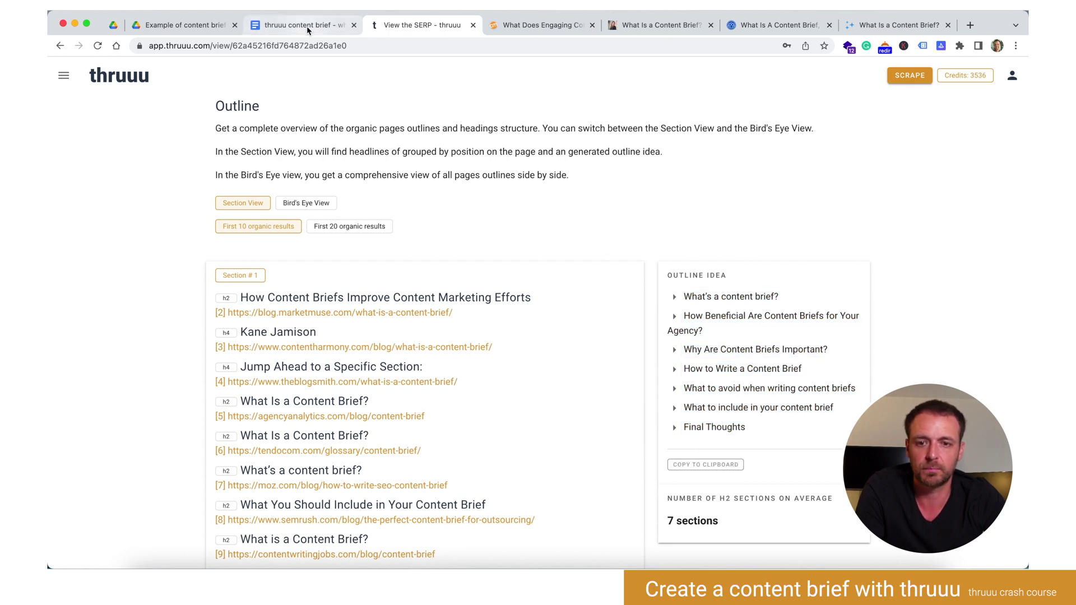
Return to the content brief and paste the copied outline into the H2-H3 cell of the Article Outline table
click(303, 24)
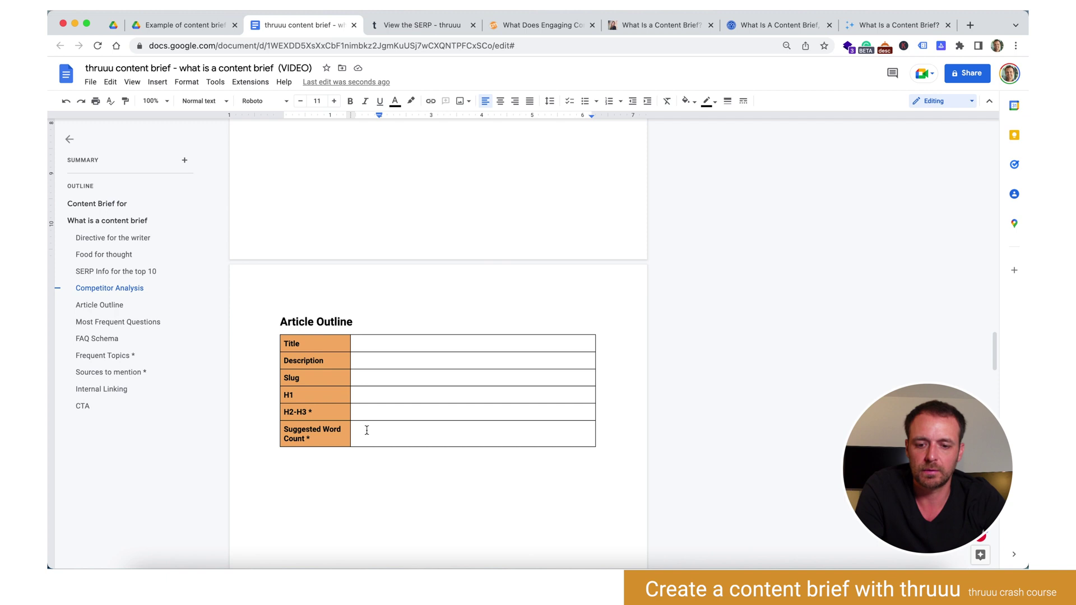
click(381, 410)
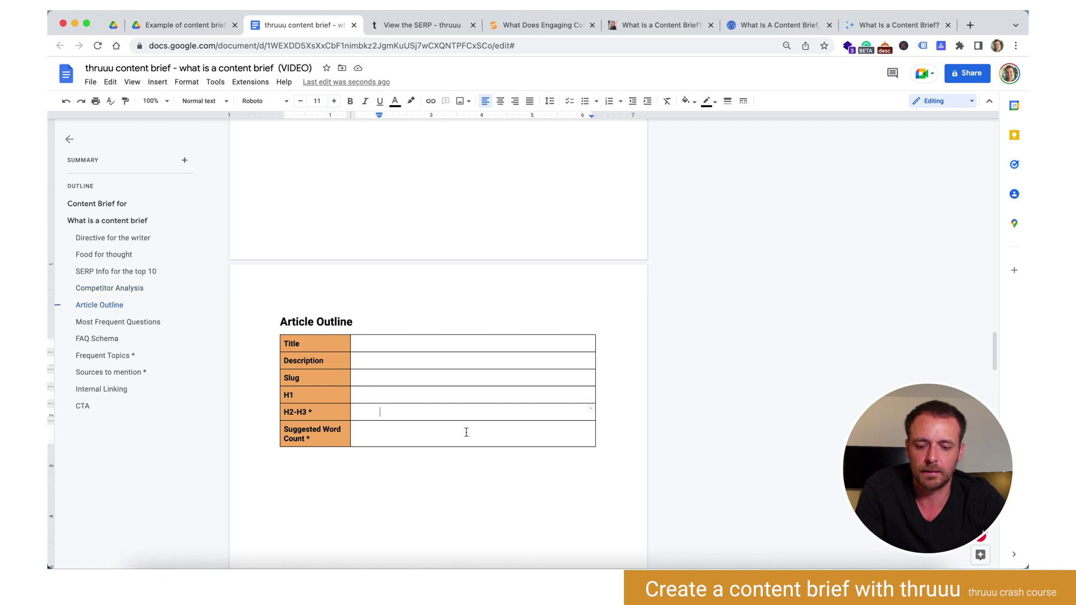
key(ctrl+v)
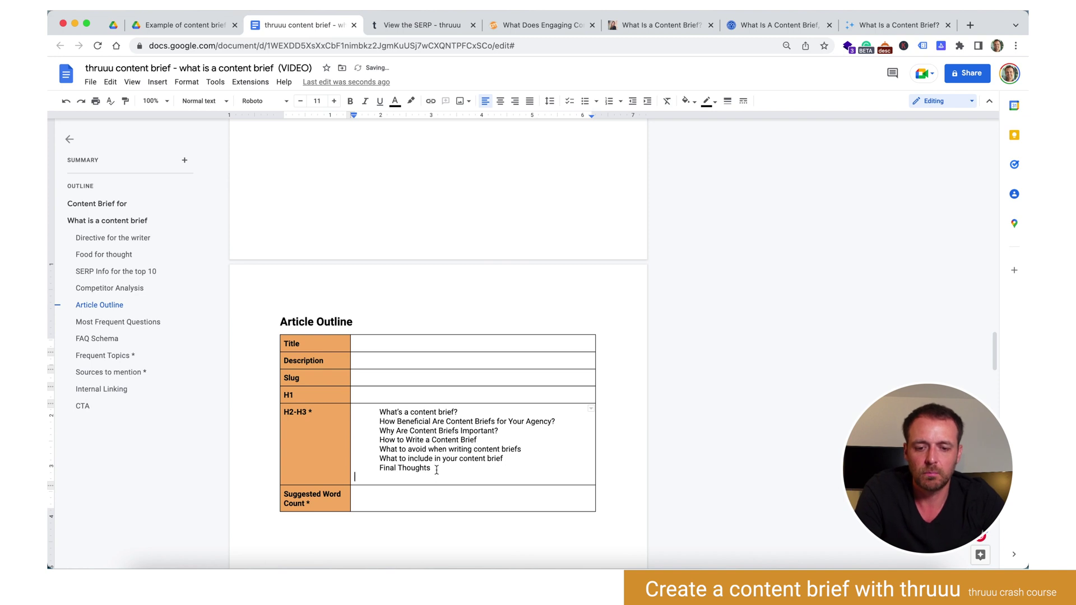
Delete the heading "How Beneficial Are Content Briefs for Your Agency?" from the H2-H3 cell
drag(436, 470, 370, 413)
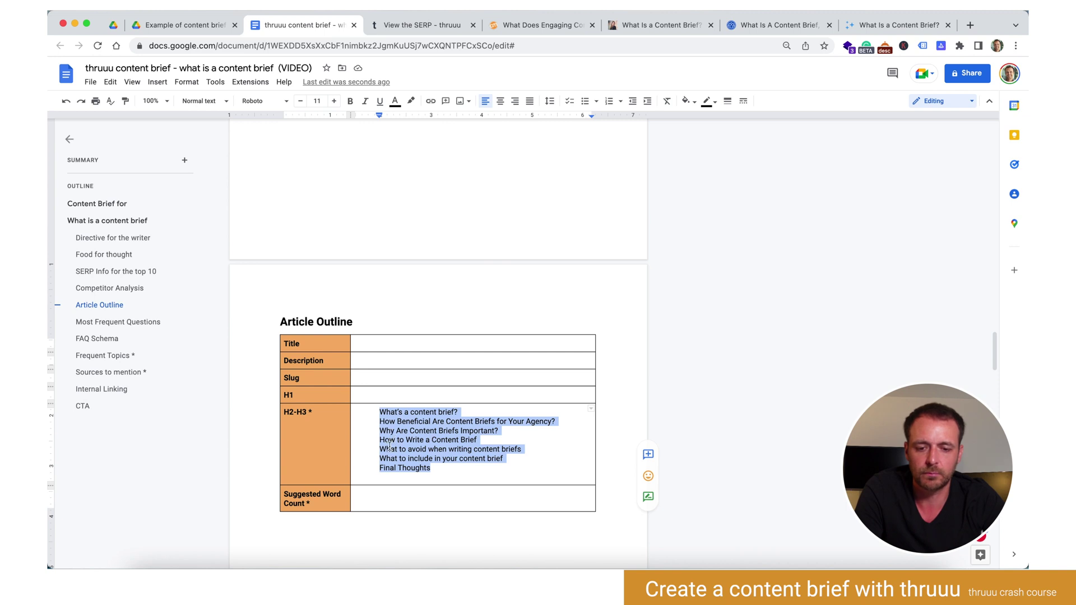
click(417, 460)
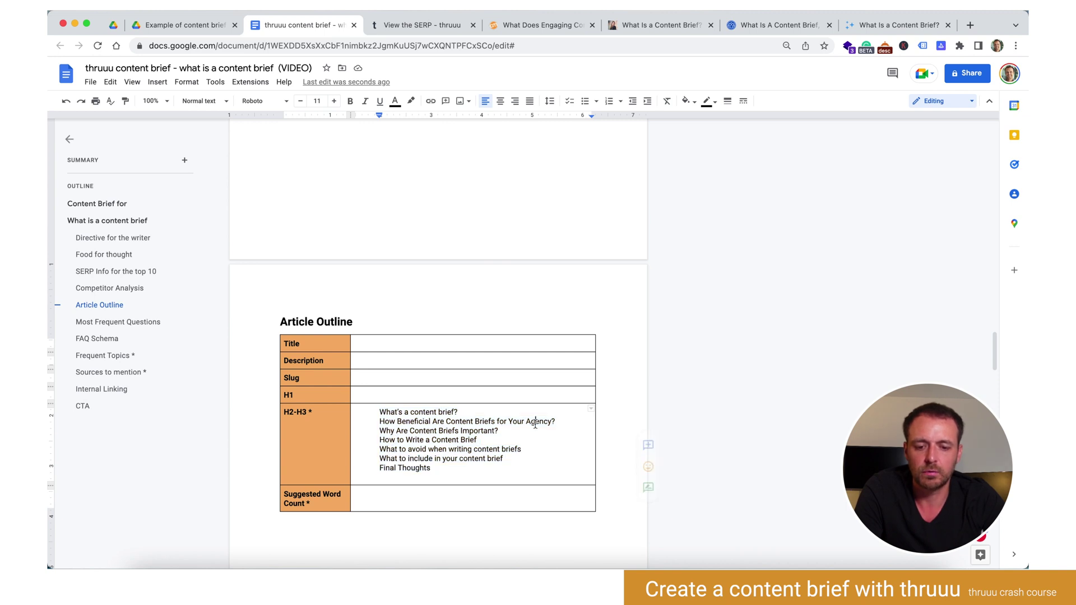
triple_click(417, 420)
key(BackSpace)
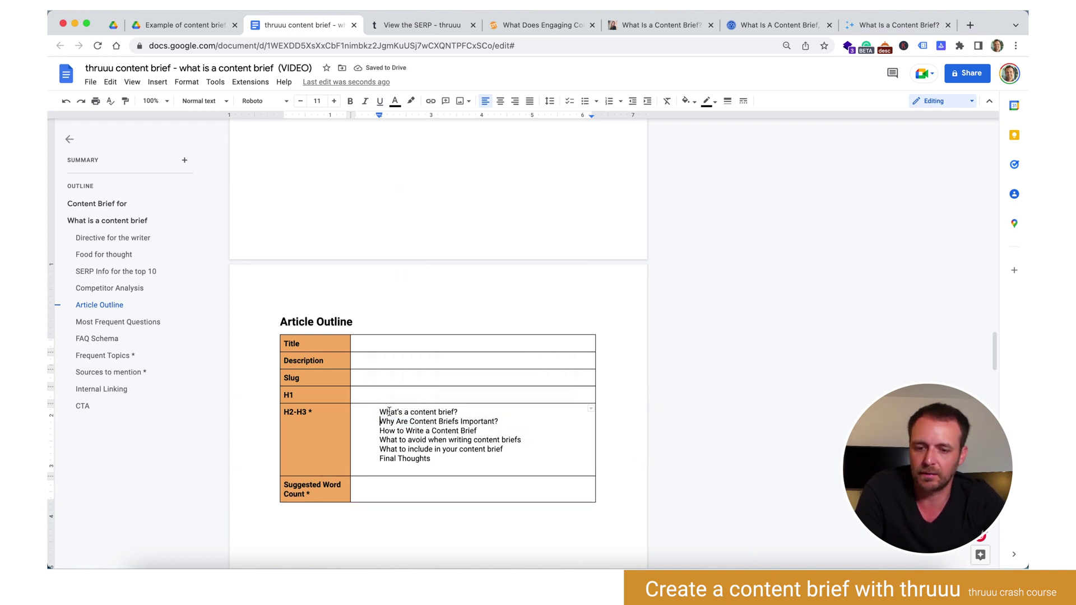
Enter "What is a content brief" as the H1 in the Article Outline table
click(372, 394)
text(Wghat is a content brief)
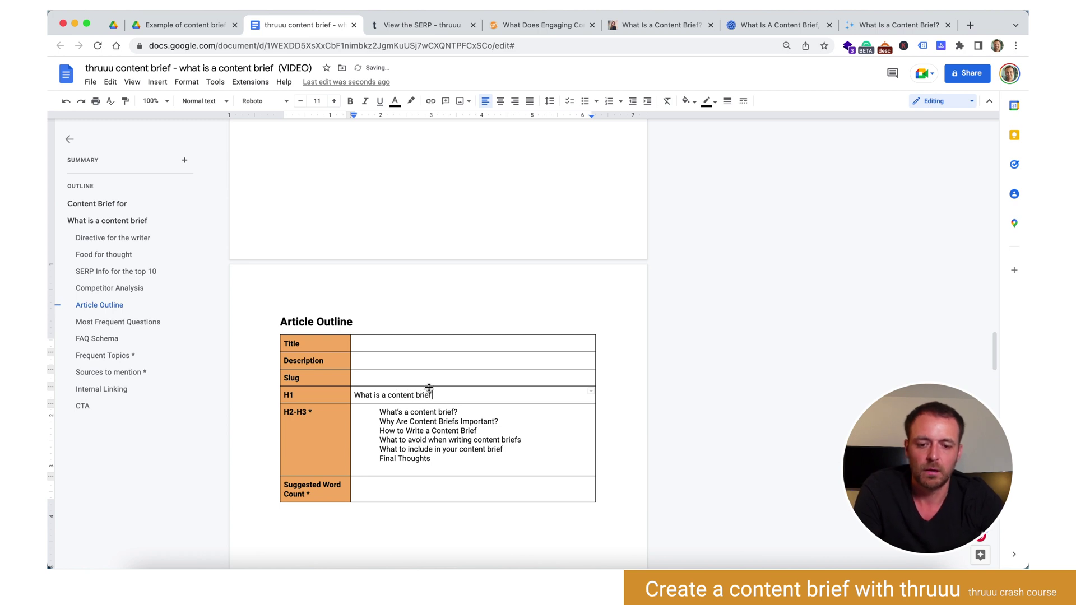
click(429, 431)
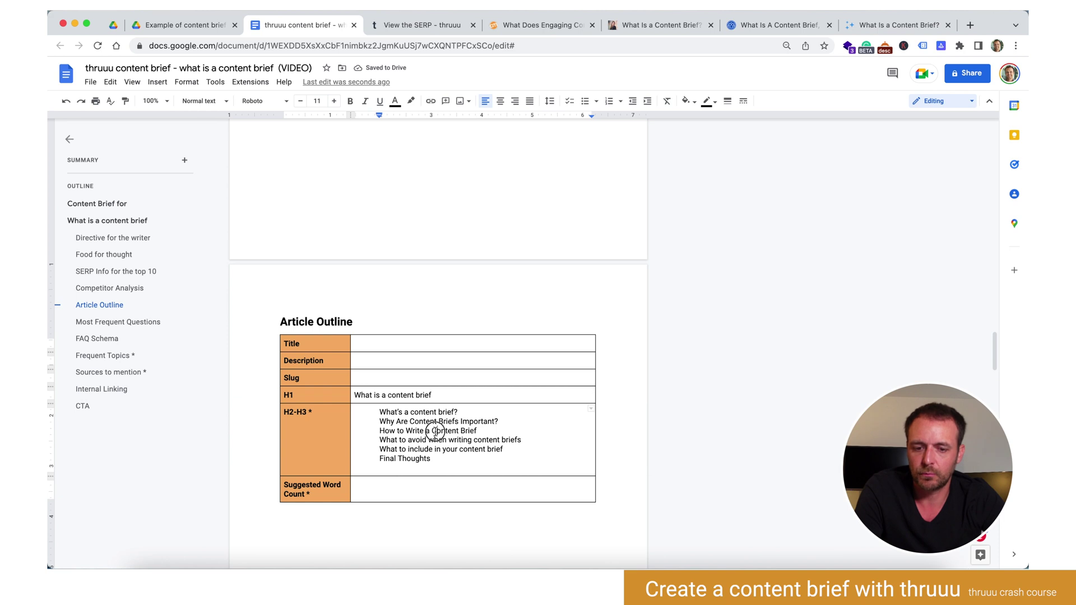
Move the heading "What to include in your content brief" directly below "Why Are Content Briefs Important?" in the H2-H3 cell
click(505, 433)
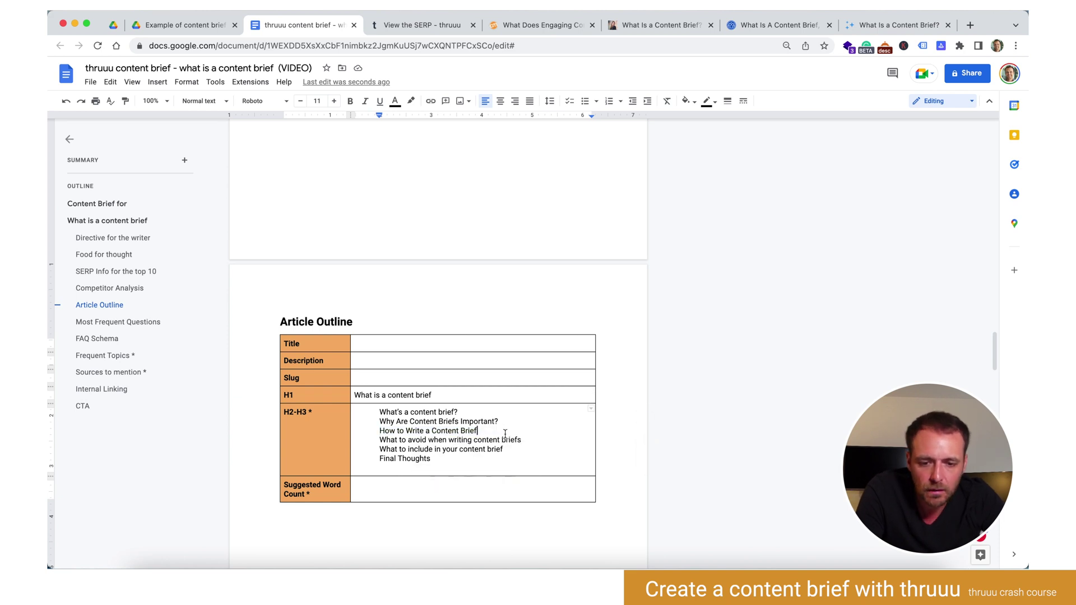
triple_click(448, 448)
key(super+c)
key(BackSpace)
click(504, 422)
key(Return)
key(super+v)
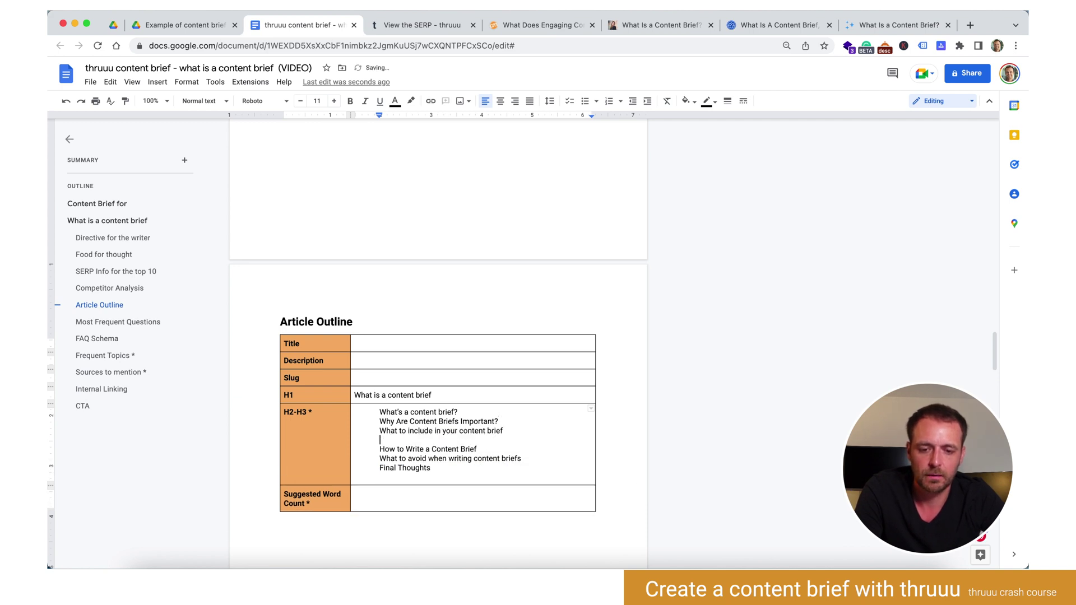
Cut the heading "How to Write a Content Brief" from the H2-H3 cell and clear the blank line above it
triple_click(456, 449)
key(super+x)
key(BackSpace)
key(BackSpace)
key(BackSpace)
key(Return)
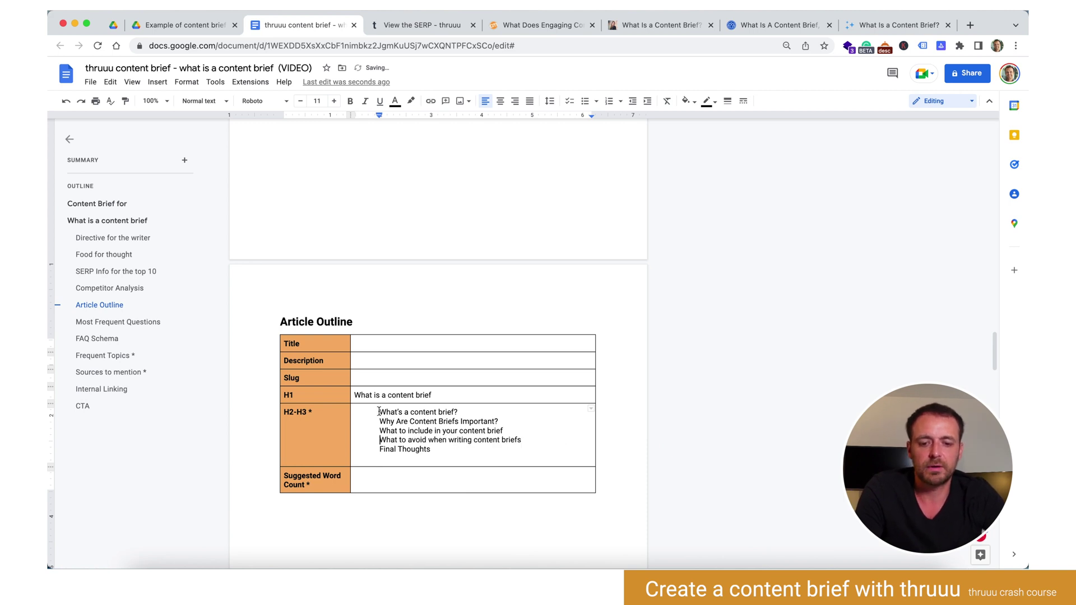
Examine the competitors' heading structures side by side in thruuu's Bird's Eye View of the first 10 organic results
click(385, 29)
scroll(459, 228, down, 2)
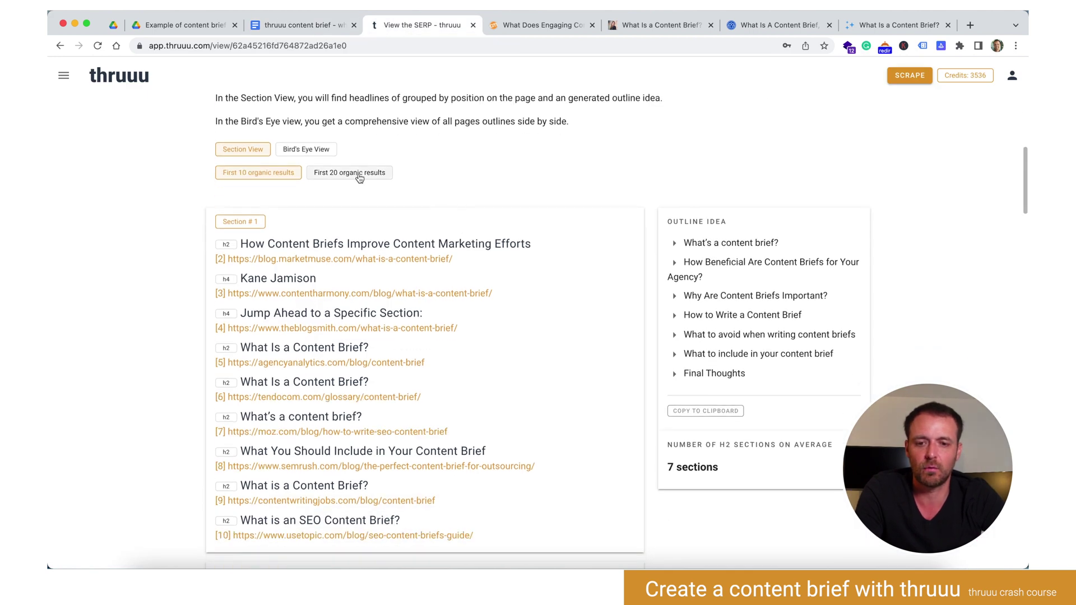
click(313, 150)
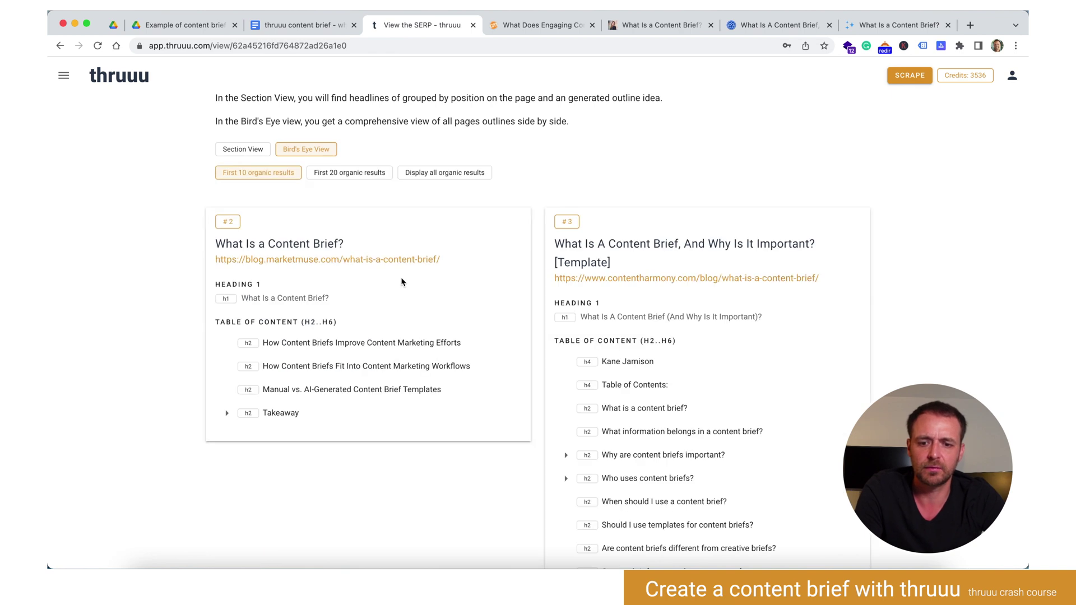
scroll(684, 241, down, 1)
scroll(683, 241, down, 3)
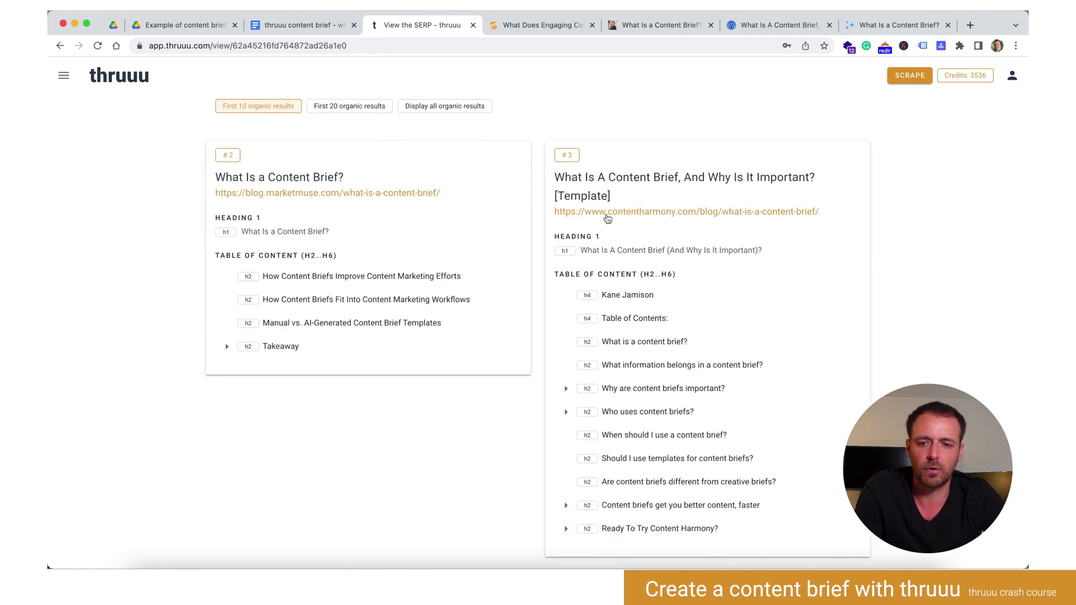
scroll(608, 218, down, 9)
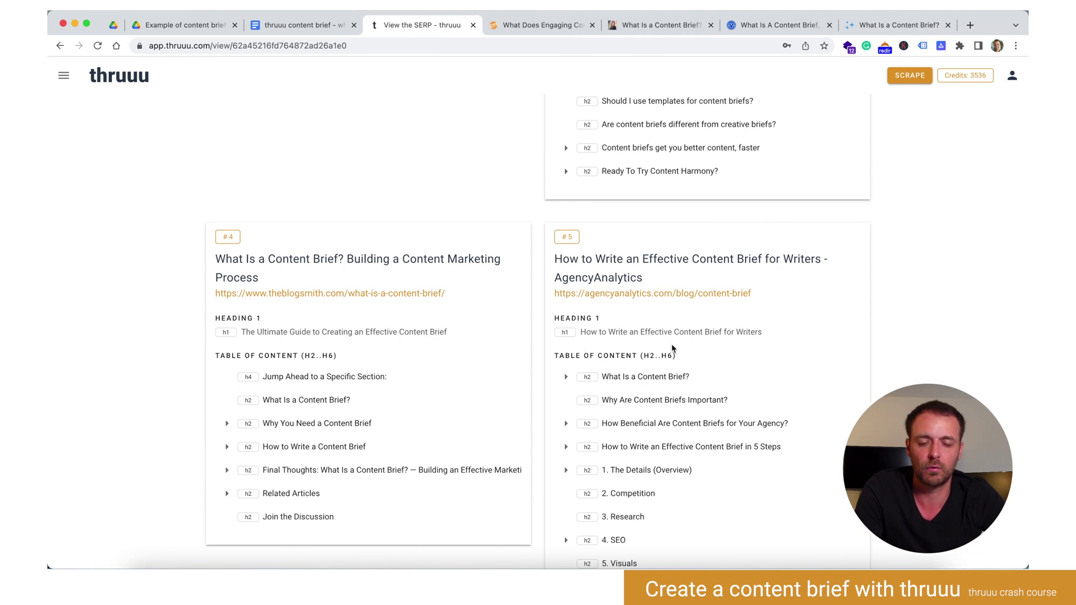
scroll(672, 348, down, 3)
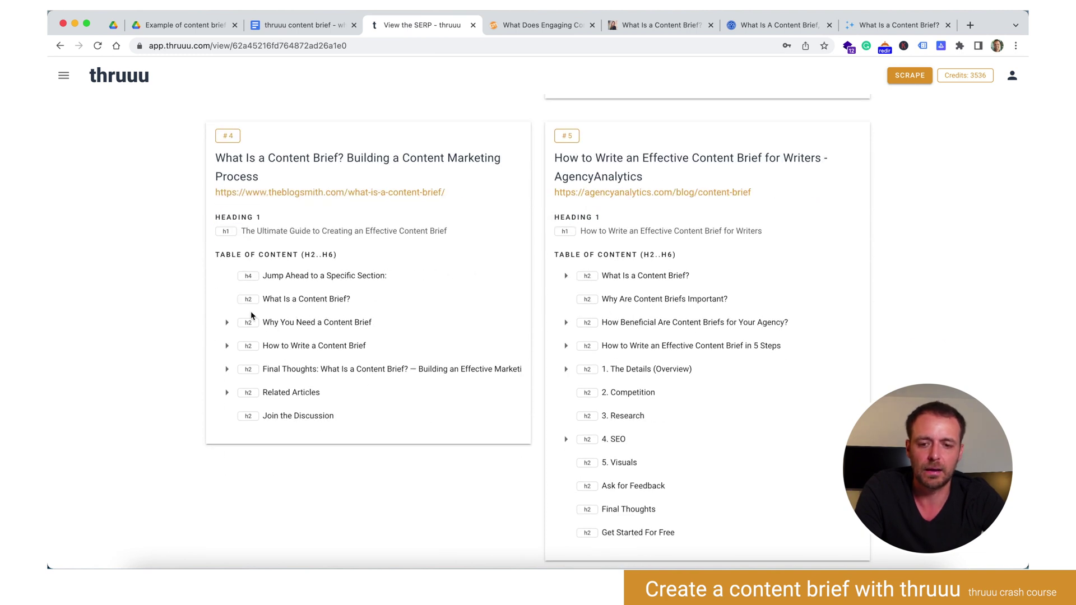
scroll(560, 281, down, 14)
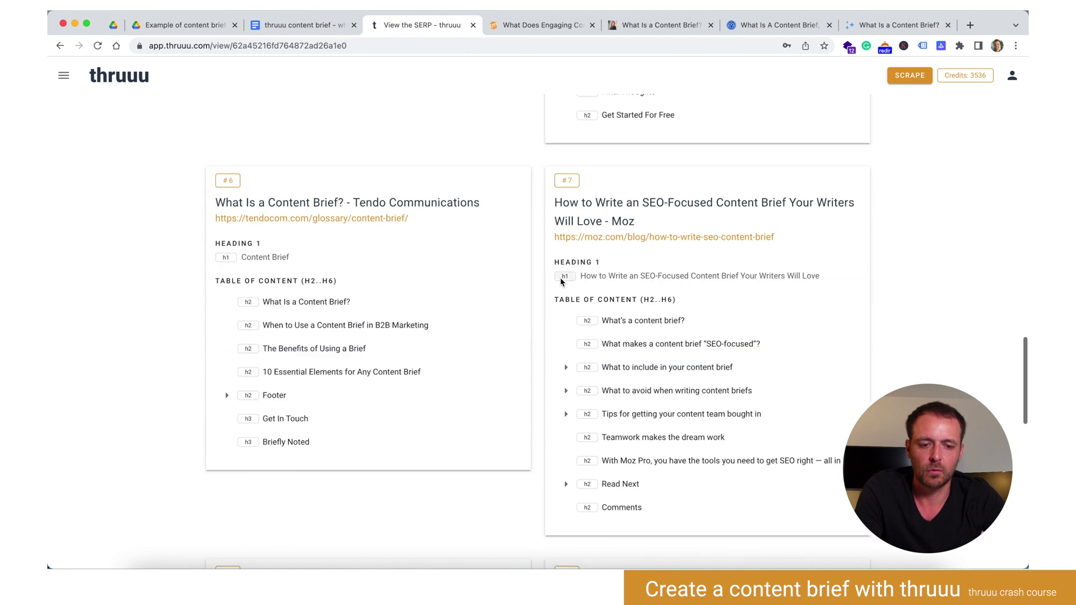
Return to the content brief and enter "What is a content brief (Template Included)" as the Title in the Article Outline table
click(285, 29)
click(376, 346)
text(Whar)
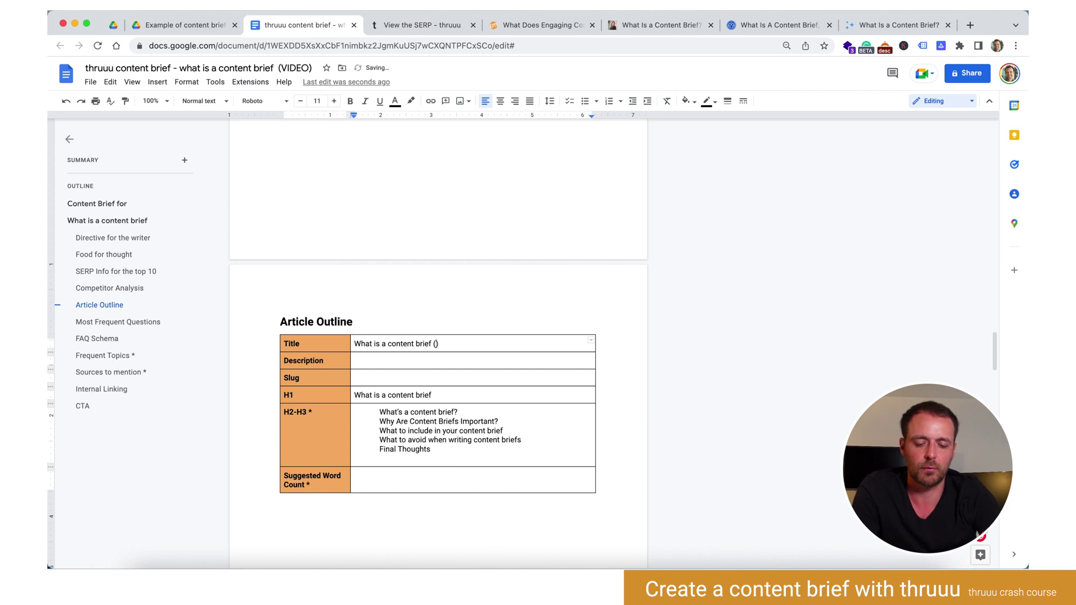
text(eem)
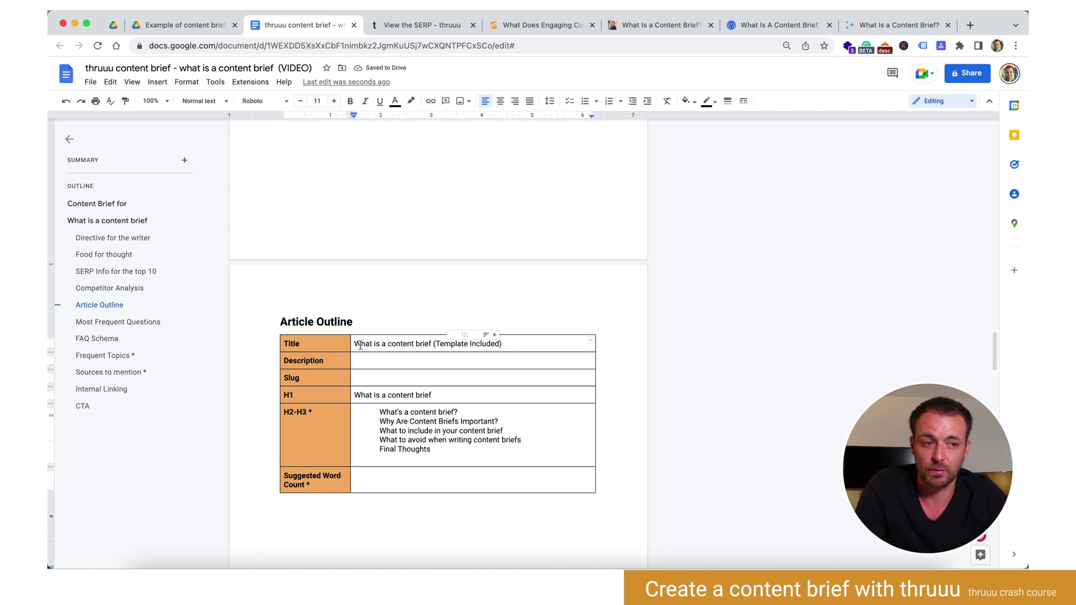
double_click(369, 394)
click(369, 395)
click(429, 395)
Switch to thruuu and compare the SERP and meta descriptions of the top-ranking pages in the Description section
click(371, 360)
click(416, 26)
scroll(558, 216, up, 15)
scroll(557, 216, down, 2)
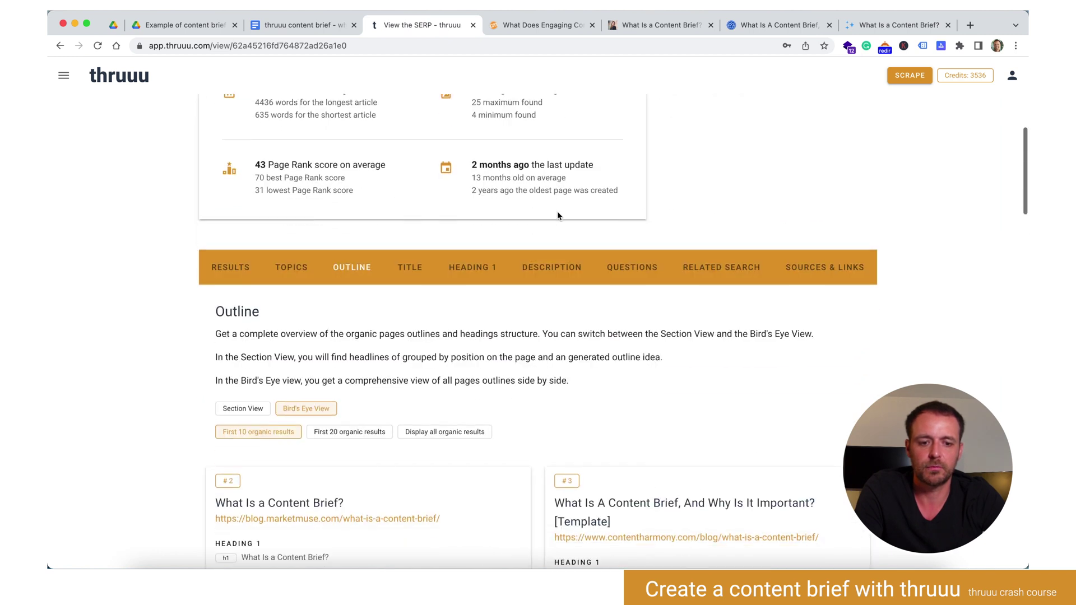
click(547, 268)
scroll(518, 320, down, 3)
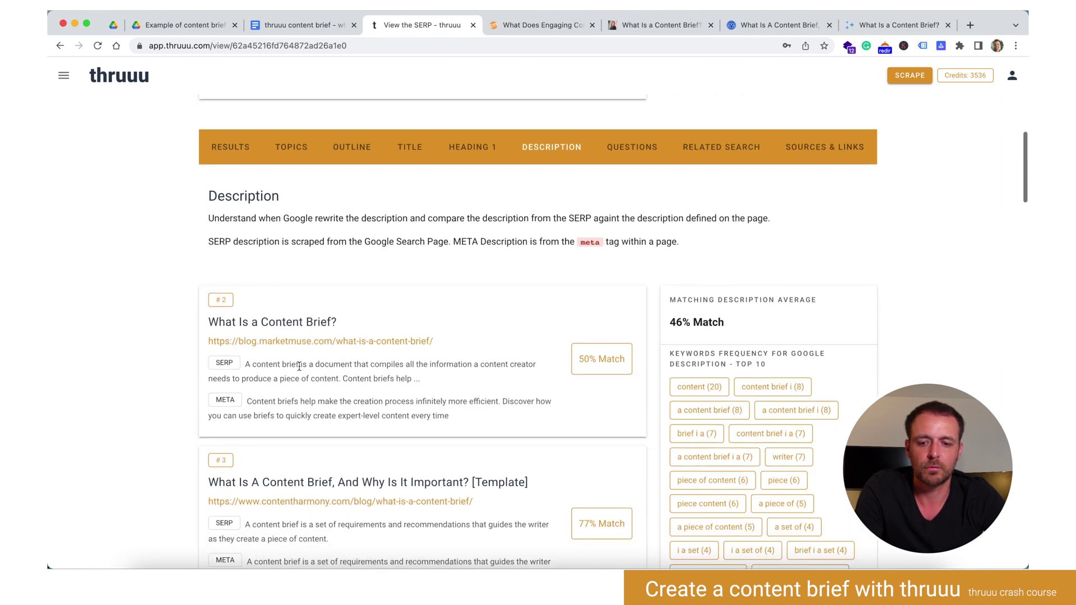
drag(251, 365, 373, 374)
scroll(397, 381, down, 3)
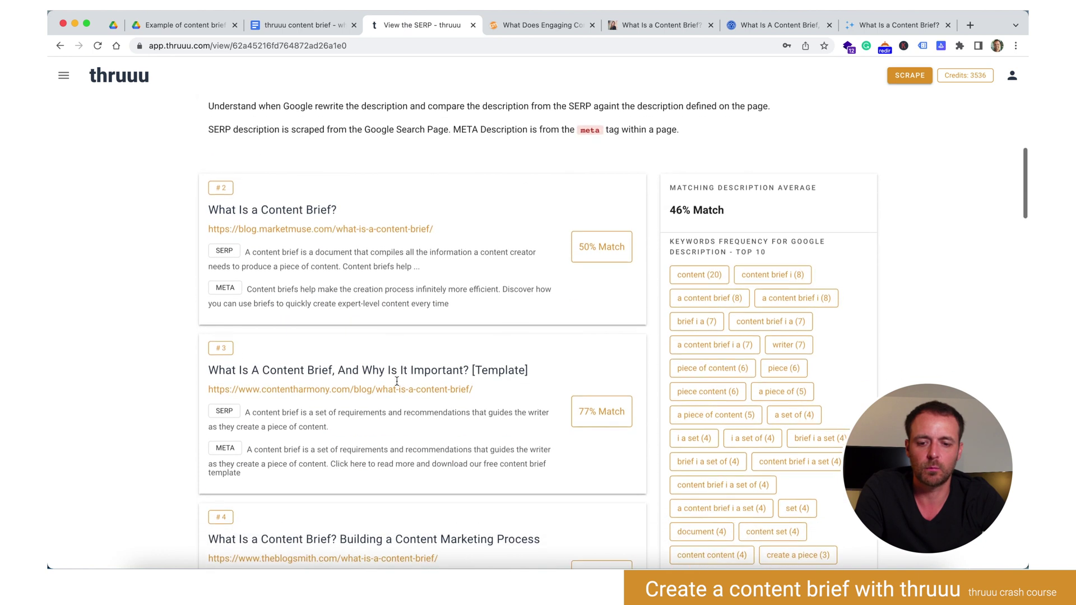
drag(246, 286, 393, 297)
click(393, 297)
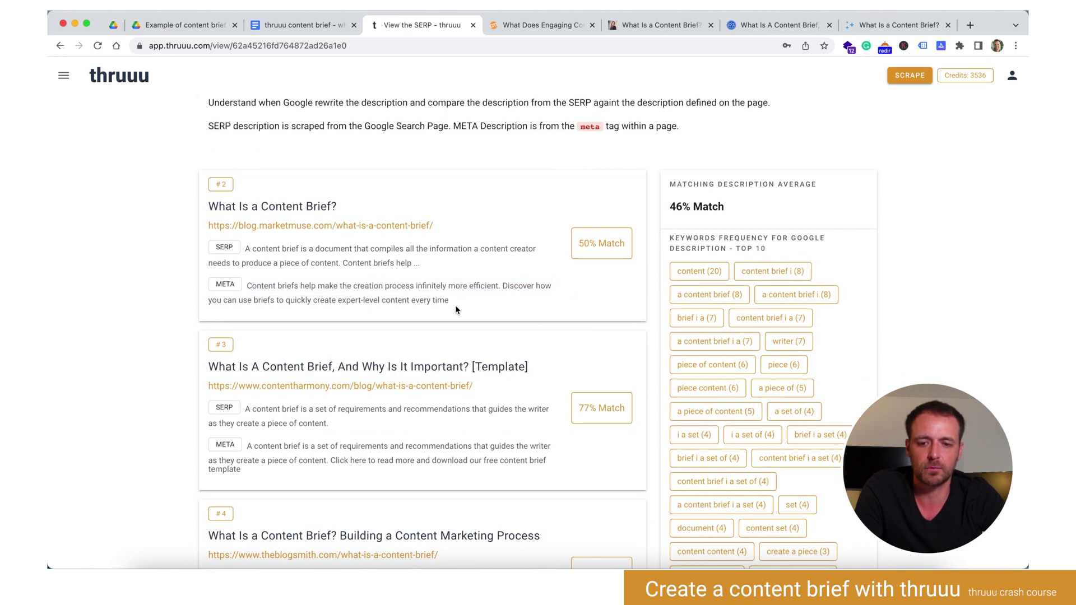
scroll(426, 249, down, 2)
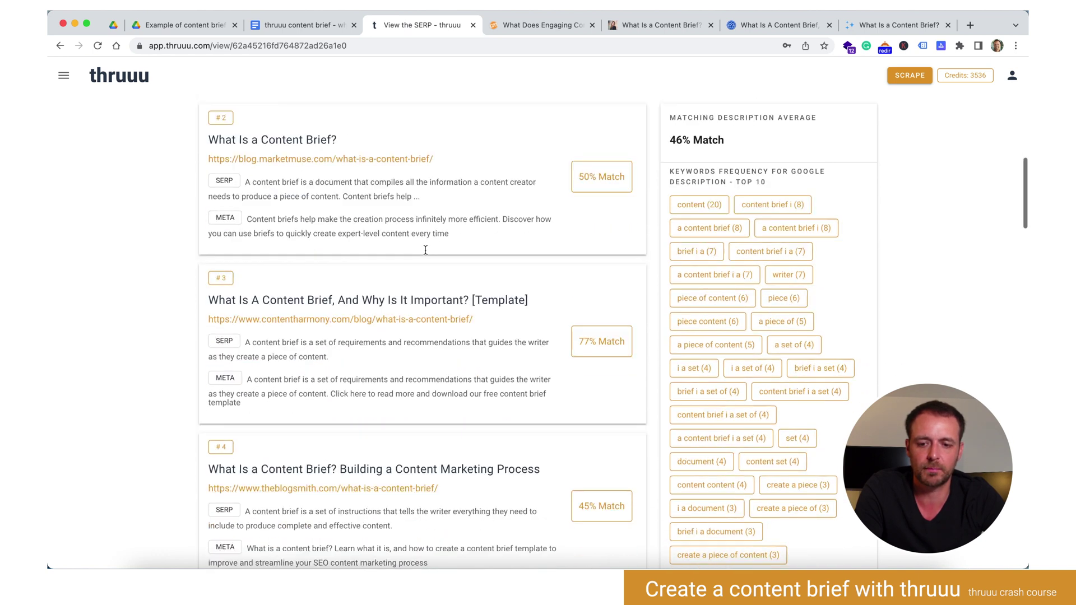
scroll(447, 328, down, 2)
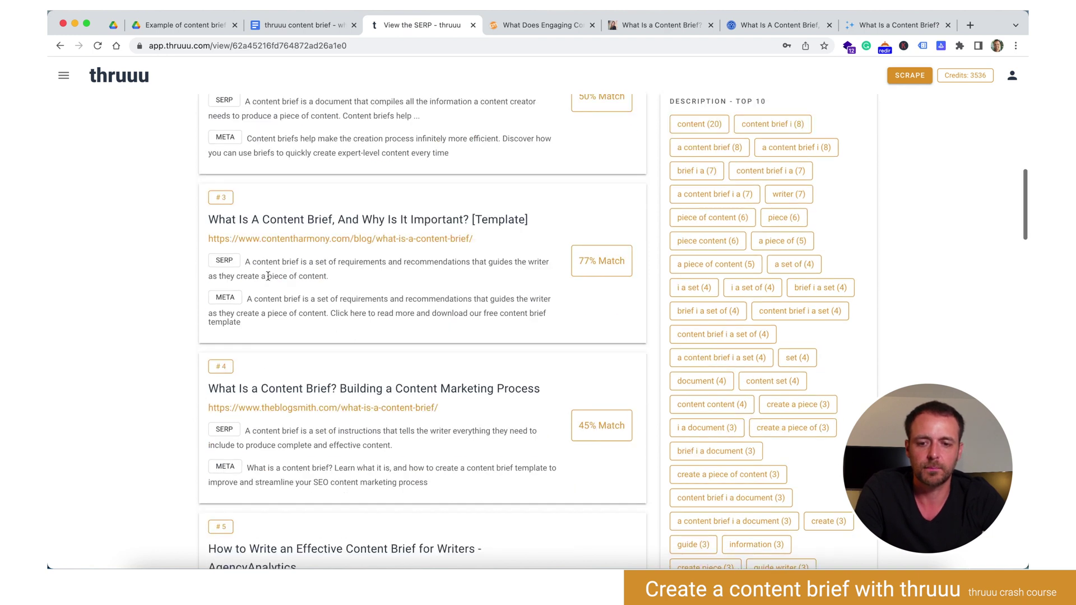
scroll(286, 234, down, 6)
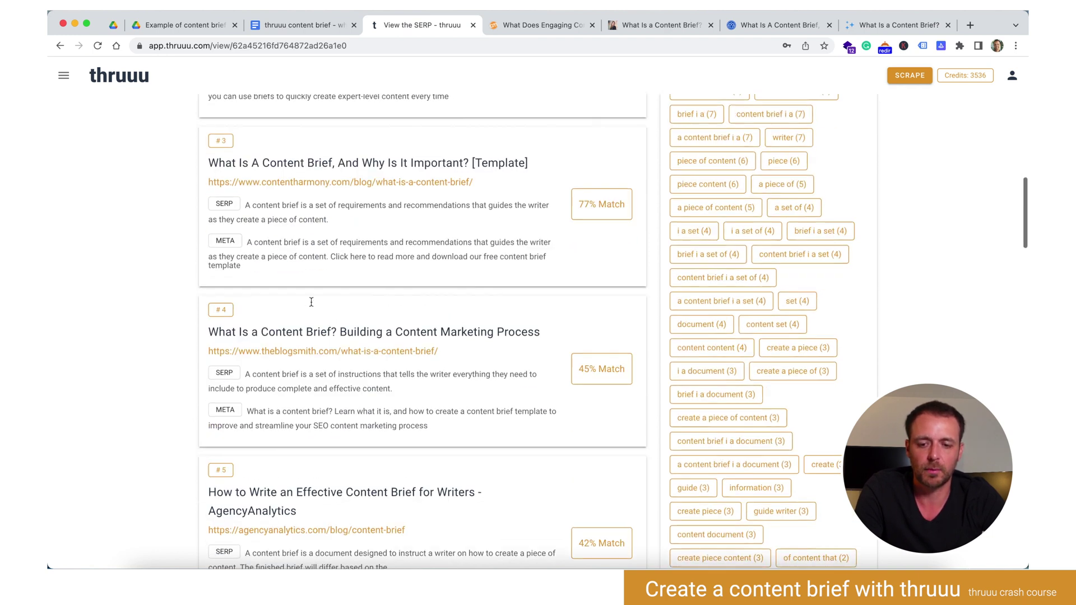
Return to the content brief and enter "what-is-a-content-brief" as the Slug in the Article Outline table
click(311, 26)
click(375, 380)
text(what.-)
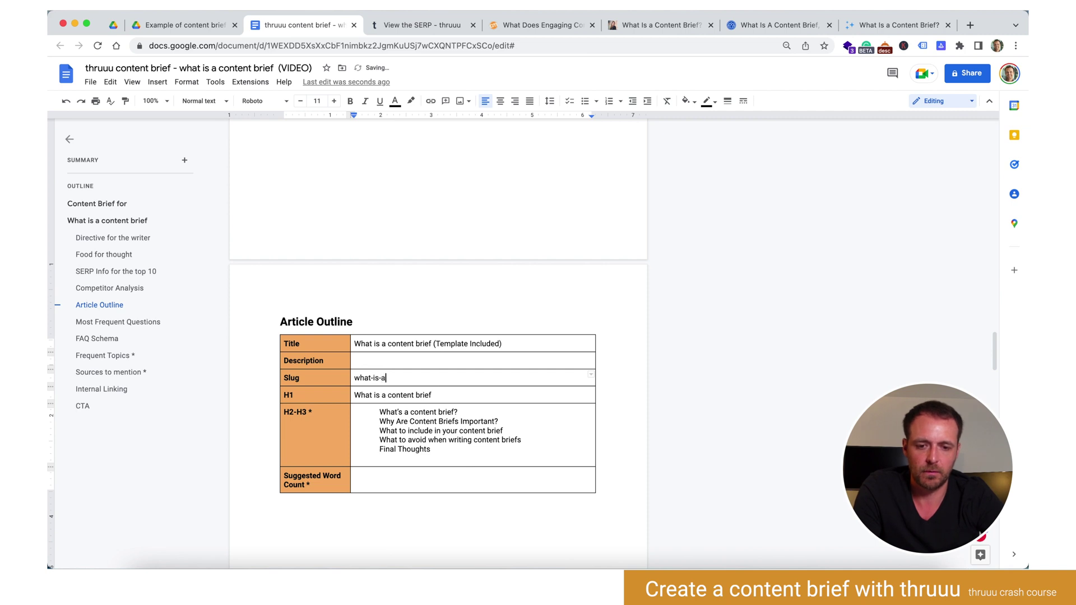
text(is-a-content-brief)
Enter 2000 as the Suggested Word Count in the Article Outline table
click(379, 484)
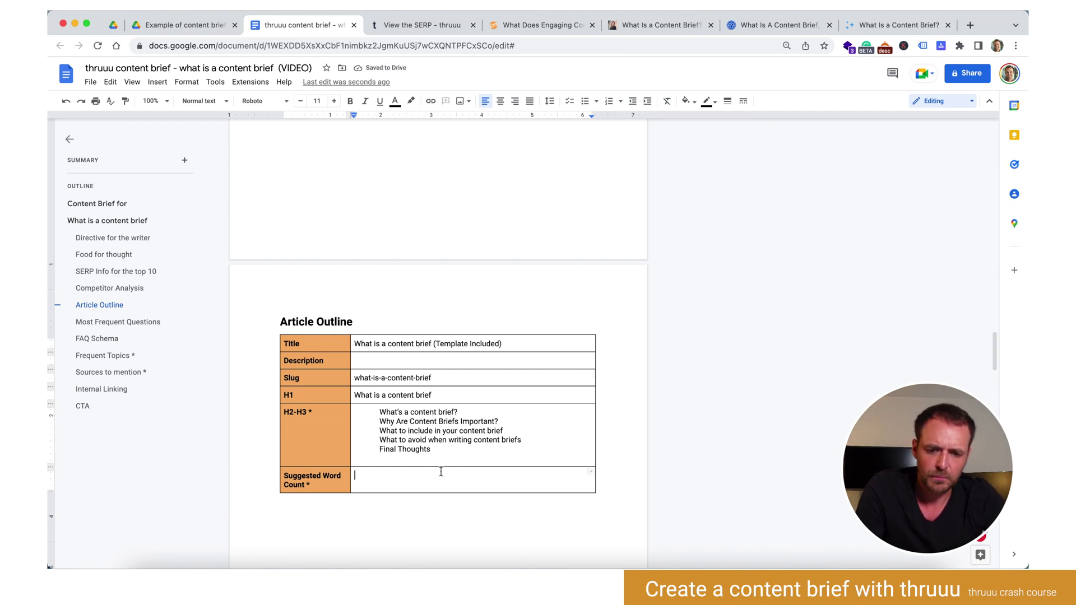
text(1)
key(BackSpace)
text(20)
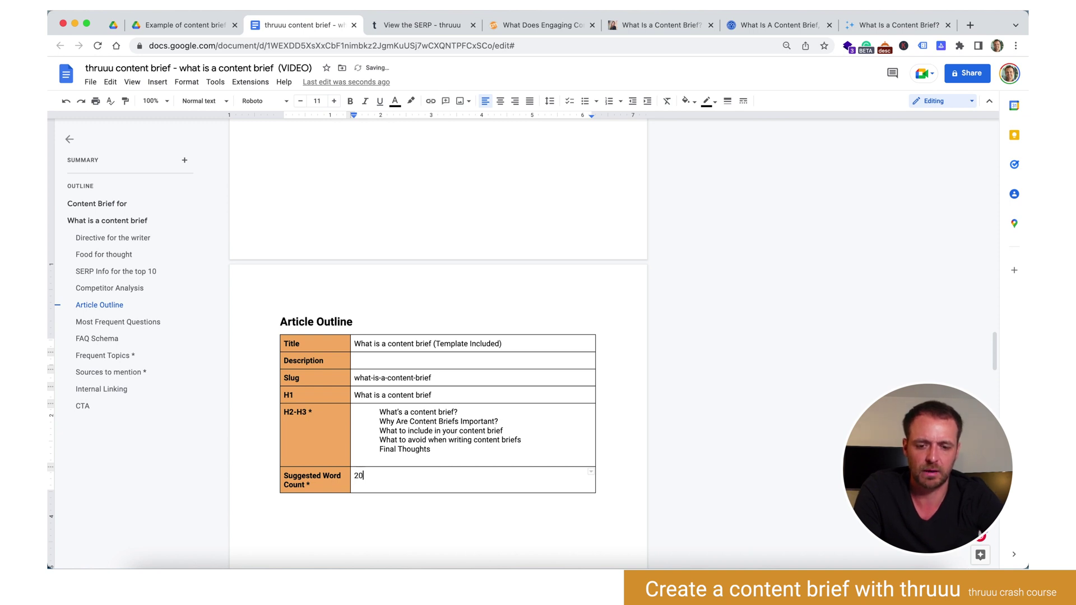
Format the five headings in the H2-H3 cell, from "What's a content brief?" to "Final Thoughts", as a bulleted list
drag(440, 448, 374, 412)
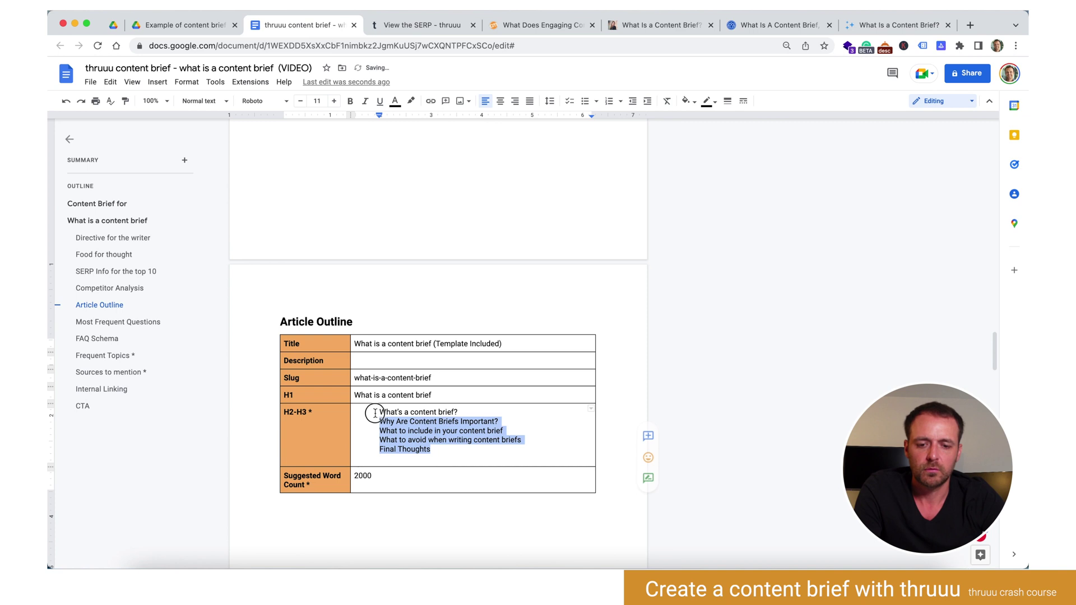
click(584, 101)
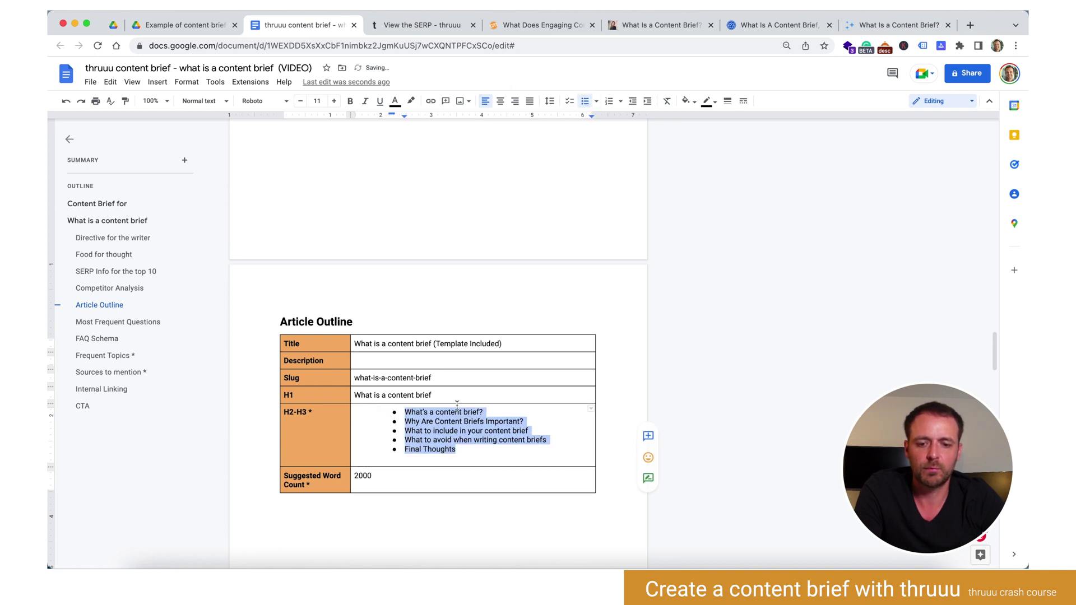
click(487, 421)
Add the indented sub-bullet "Generic defitinion" below "What's a content brief?" in the H2-H3 cell
click(489, 411)
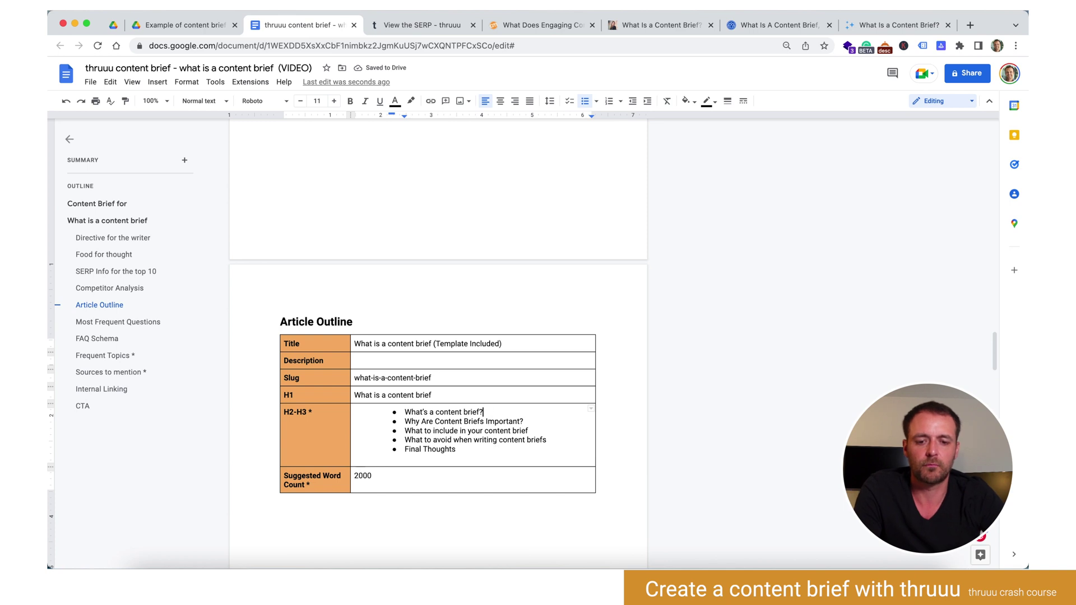
key(Return)
key(Tab)
text(ge)
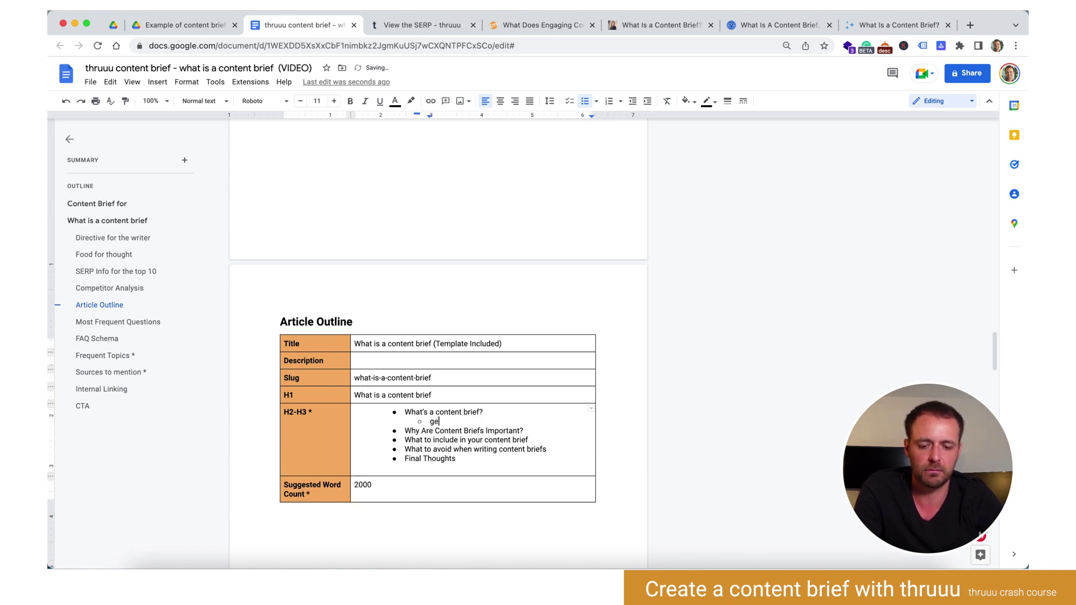
text(neric defitinio)
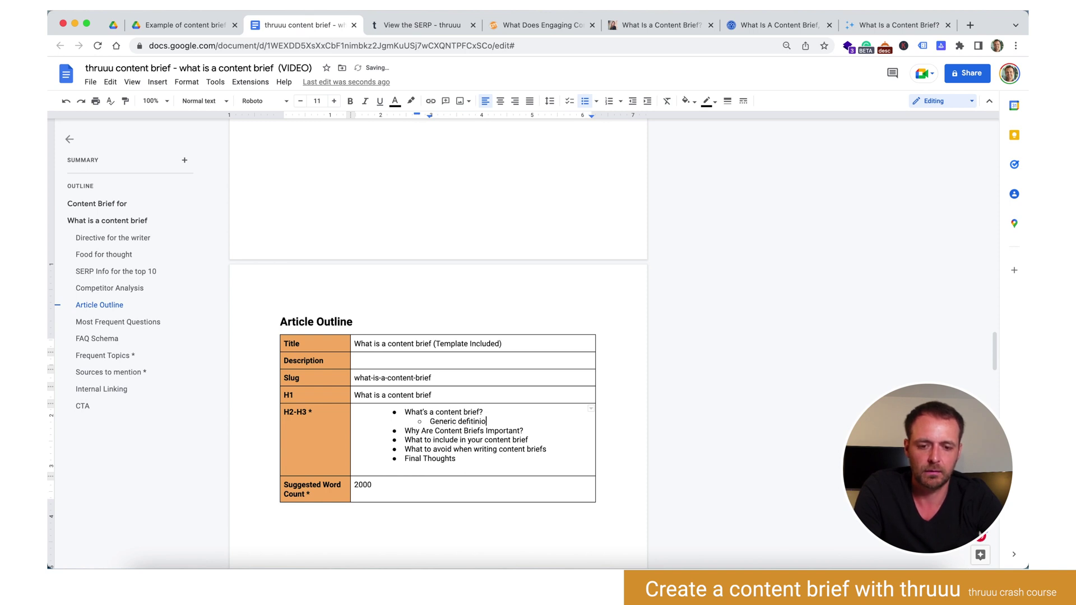
text(n)
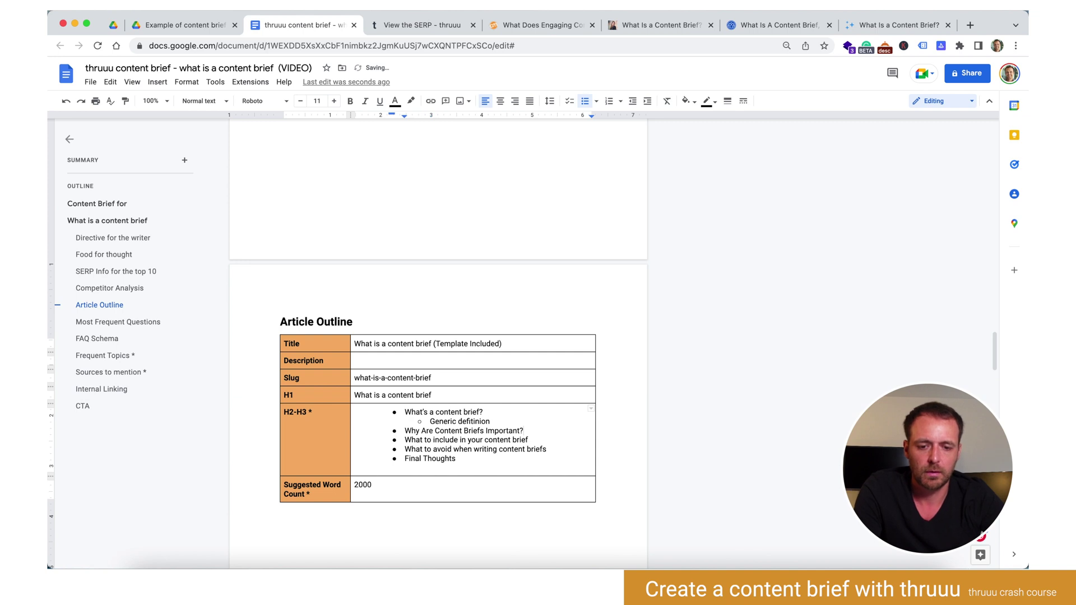
Add the indented sub-bullet "Explain the benefit of a brief" below "Why Are Content Briefs Important?"
click(538, 430)
key(Return)
key(Tab)
text(Explain th)
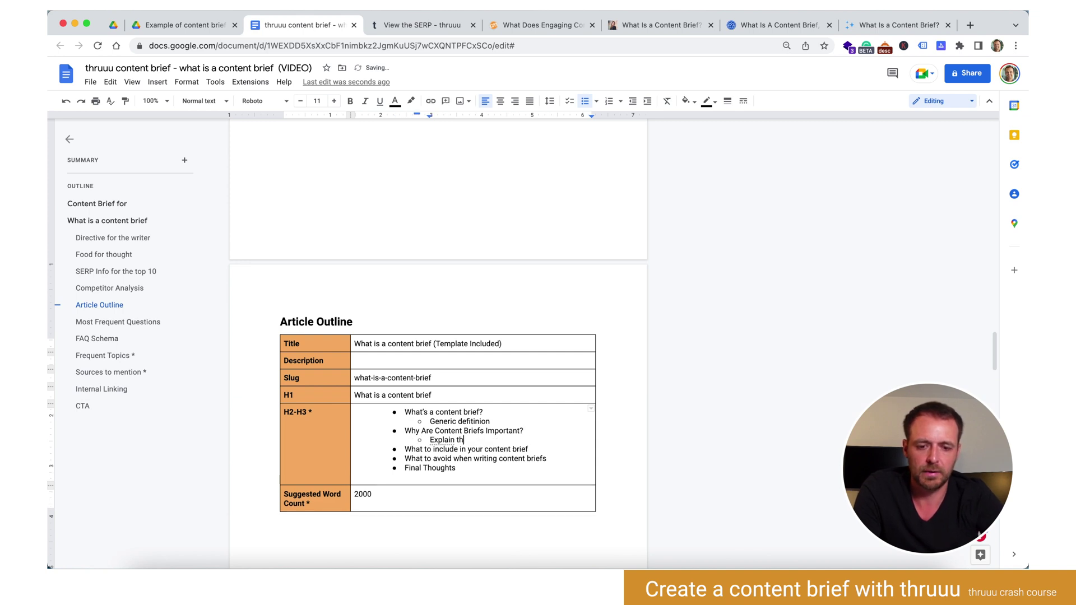
text(e benefit oif )
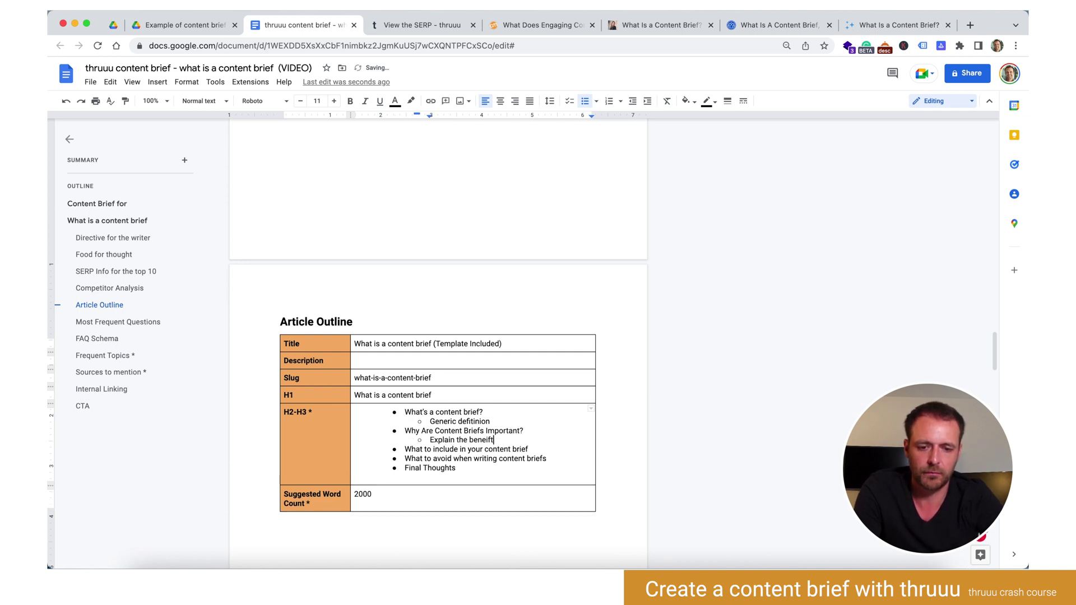
text(f a brief)
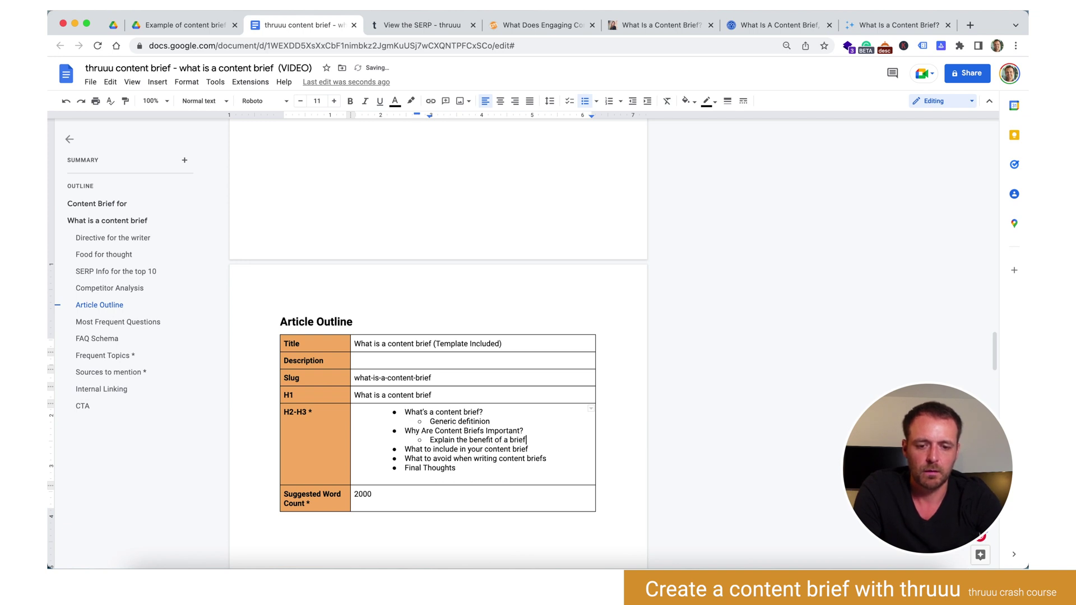
Add the sub-bullets "Main element to include" and "Outline, Comp Analysis" below "What to include in your content brief"
key(Return)
key(Tab)
text(Main e)
text(lement to )
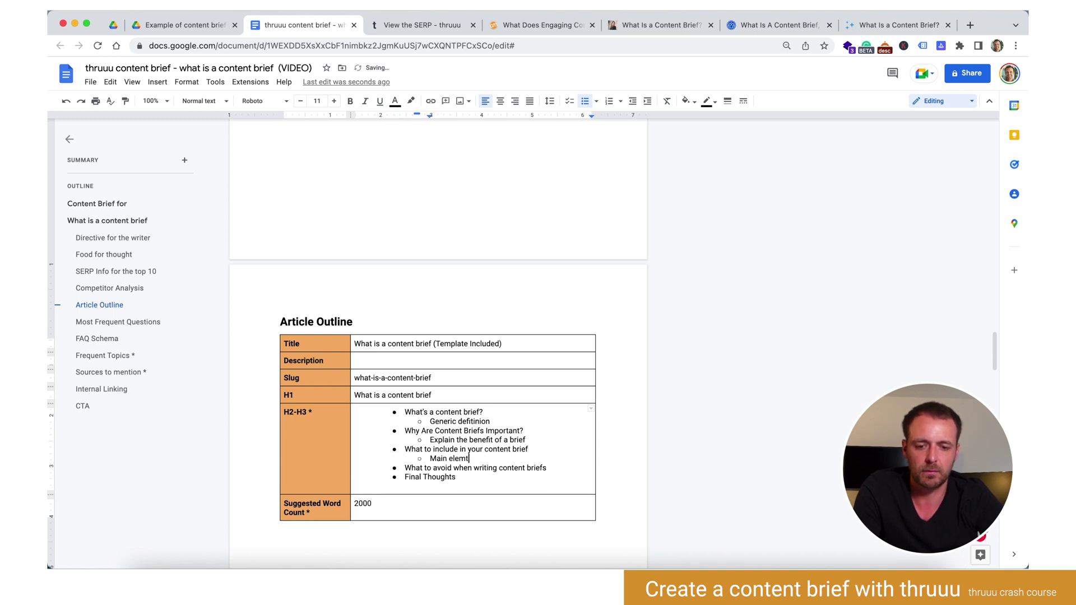
text(include)
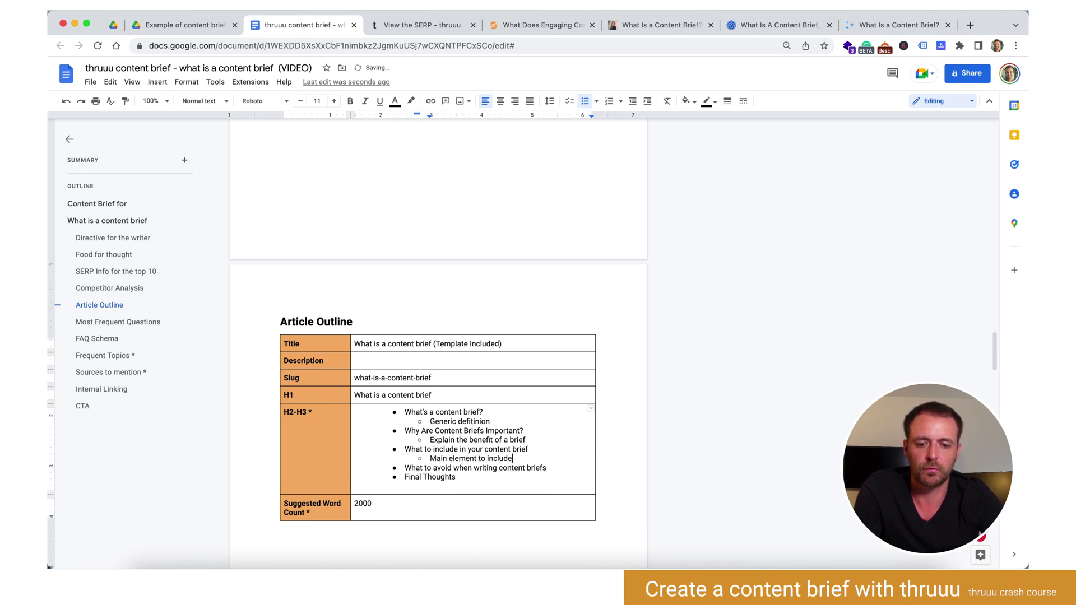
key(Return)
text(Ou)
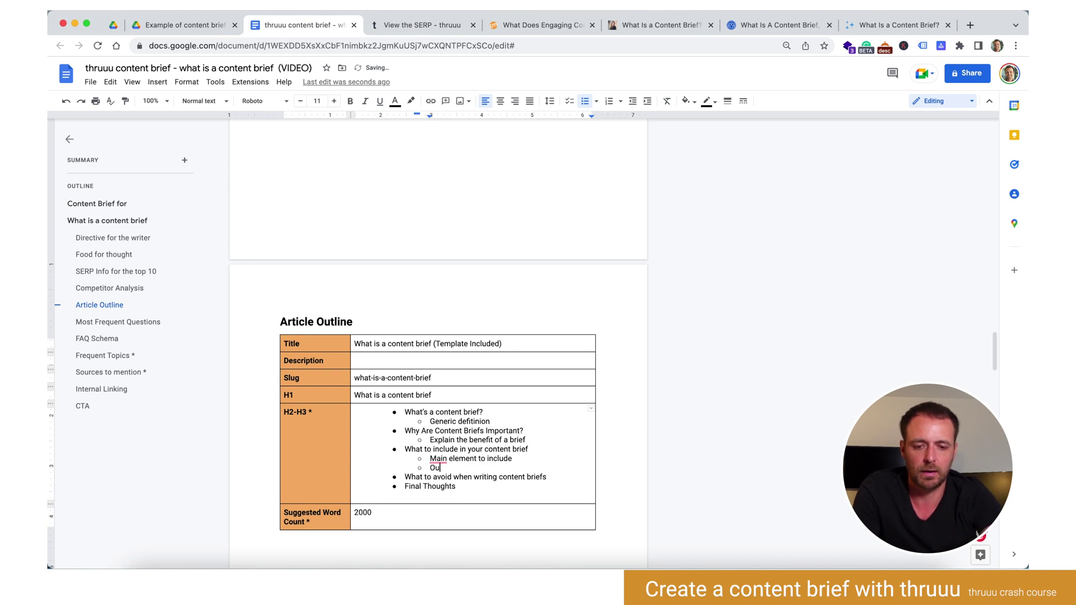
text(tline, Comp Analysis)
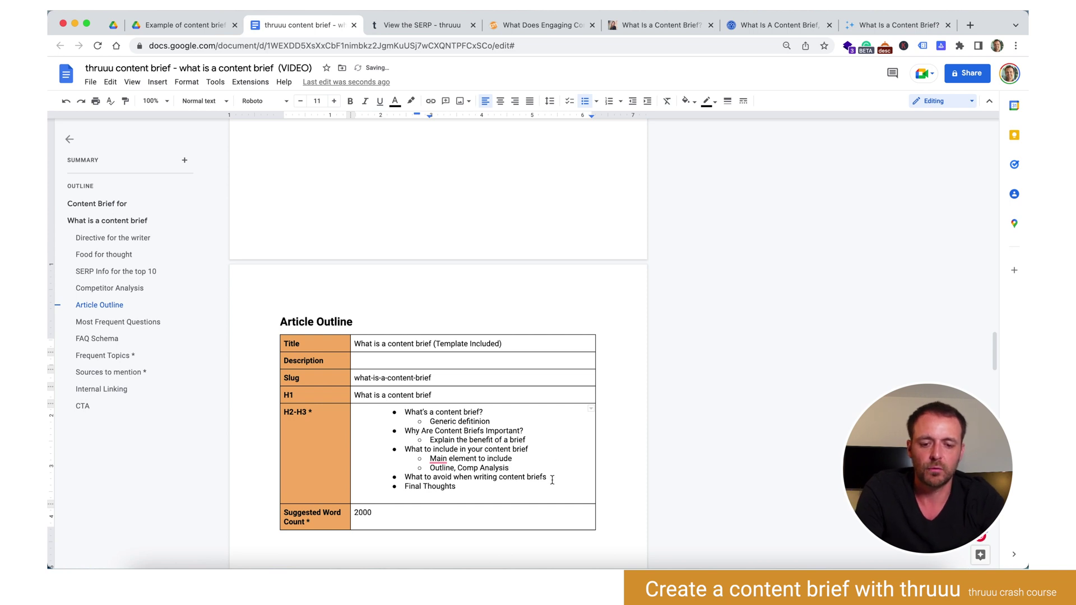
Add the sub-bullets "Making it too long" and "Dont discuss upfront with your team" below "What to avoid when writing content briefs"
key(Return)
key(Tab)
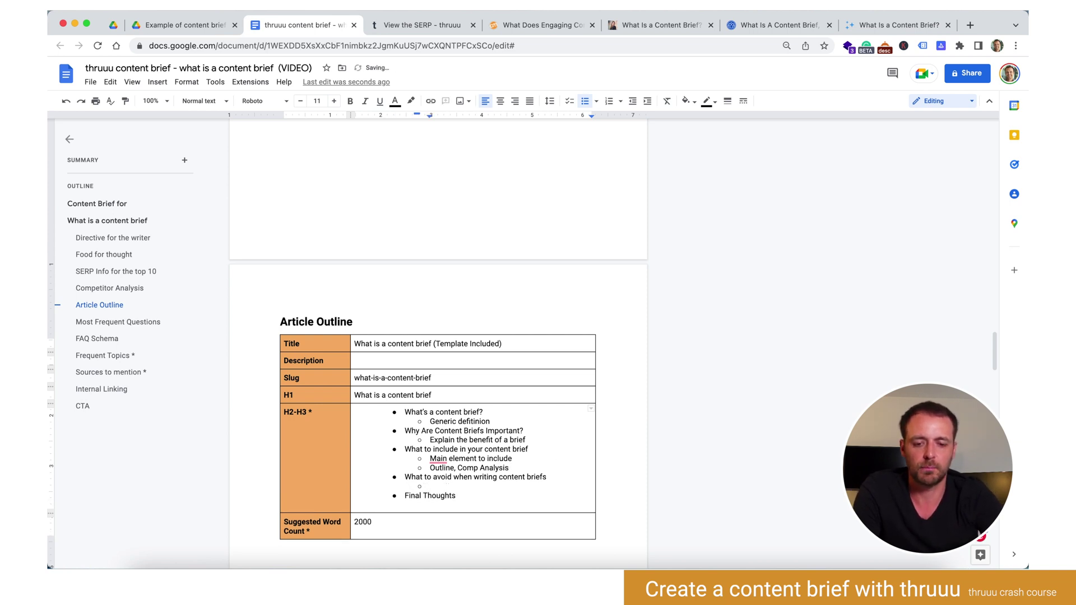
text(Ma)
key(BackSpace)
key(BackSpace)
key(BackSpace)
text(king it too long)
key(Return)
text(Dont discuss )
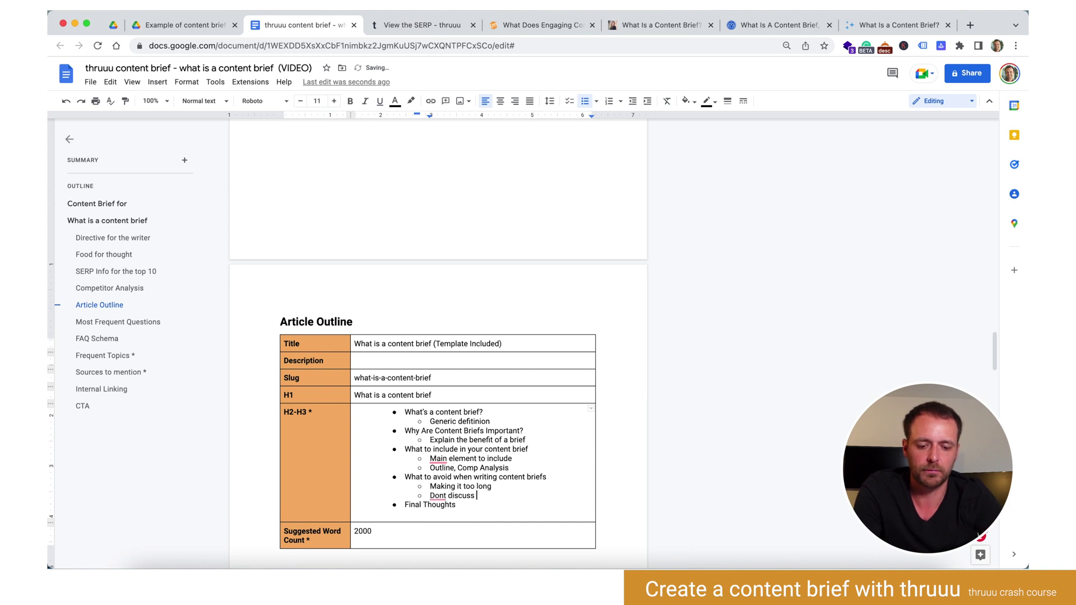
text(upfront with )
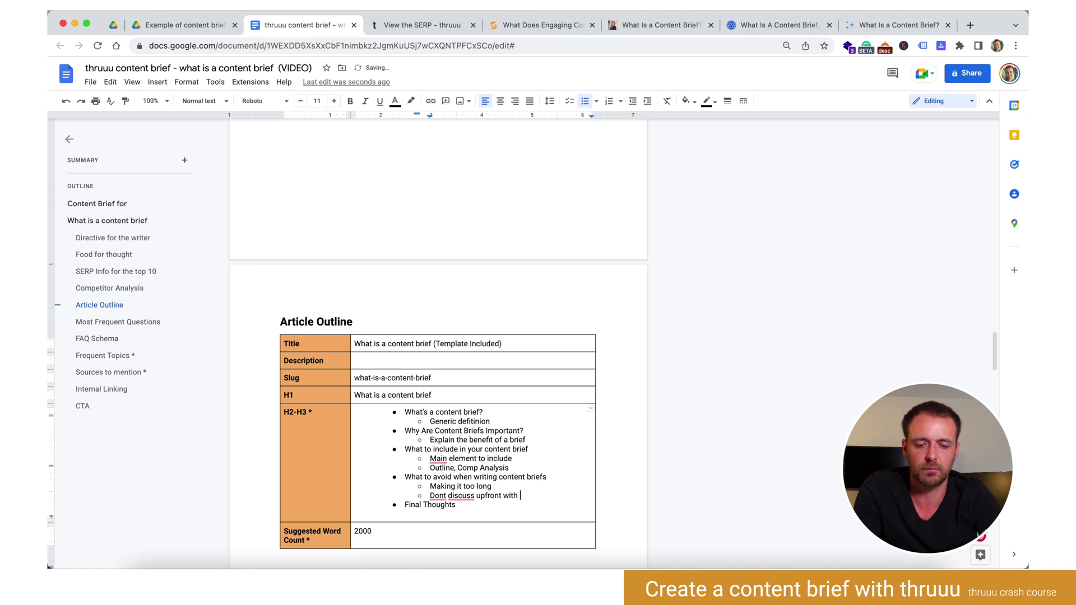
text(your te)
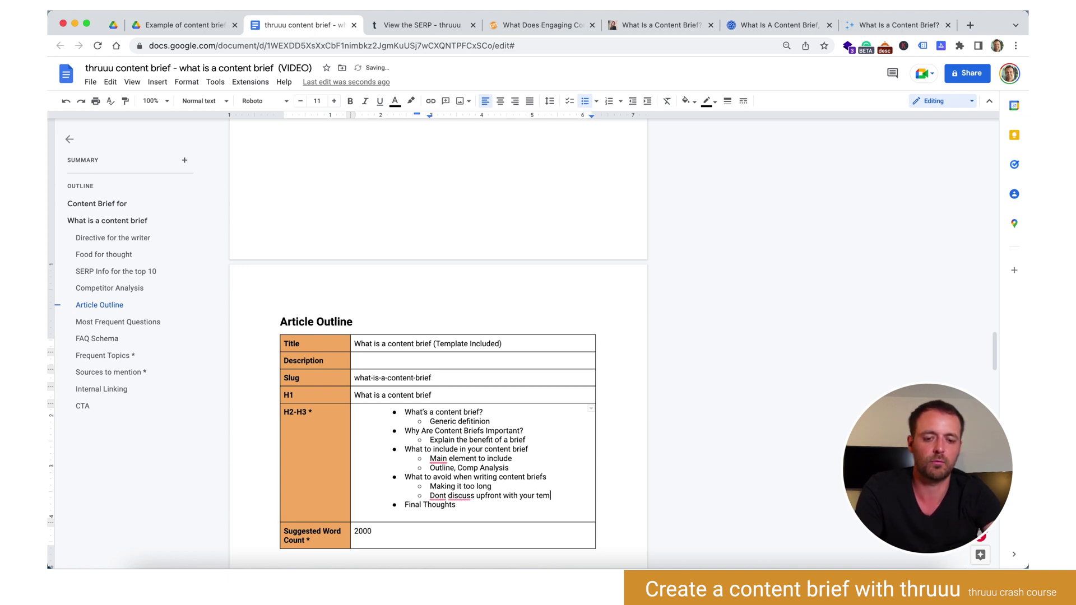
text(am)
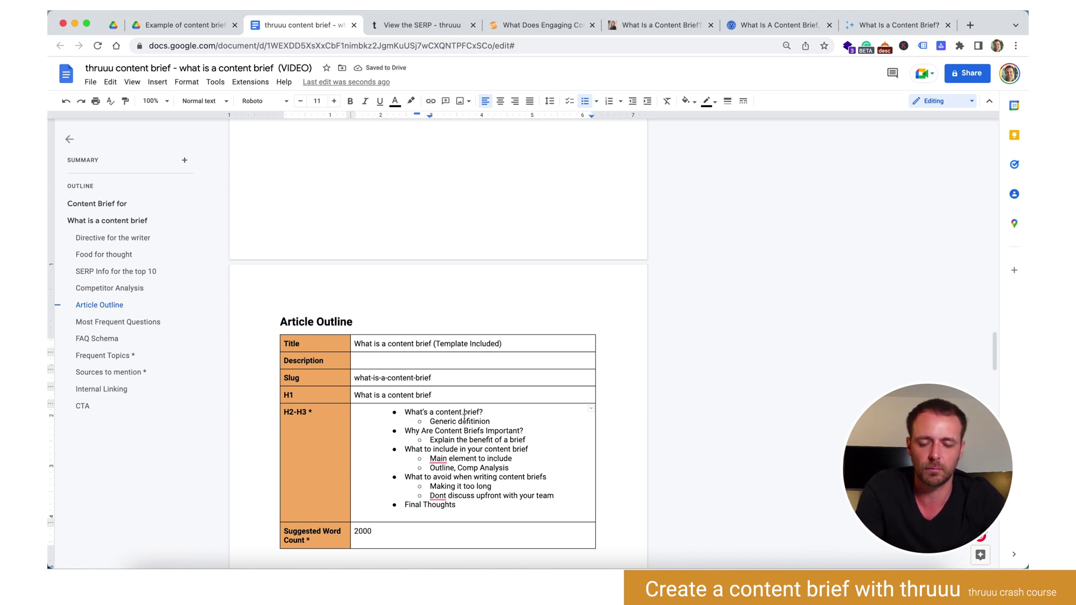
Switch to thruuu and copy the People Also Asked questions from the Questions section to the clipboard
scroll(471, 414, down, 1)
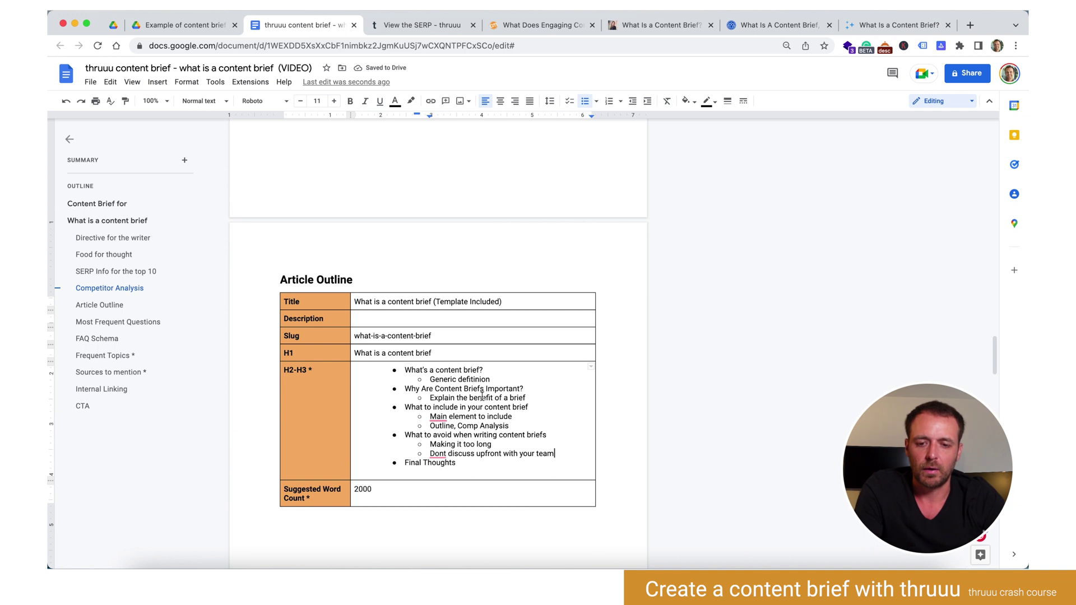
scroll(482, 396, down, 6)
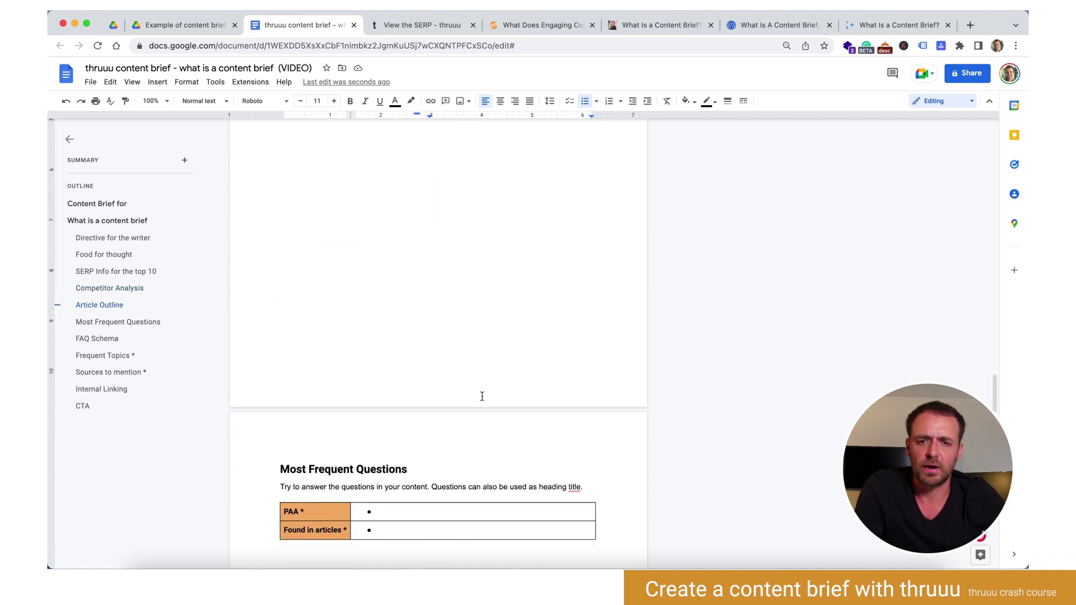
scroll(502, 309, down, 3)
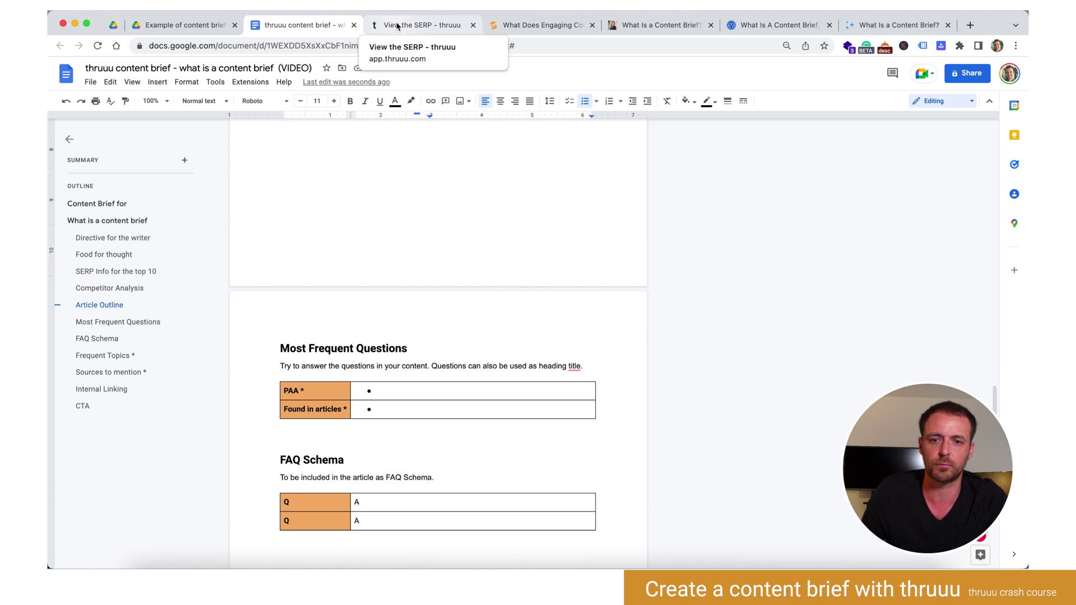
click(397, 26)
scroll(481, 166, up, 10)
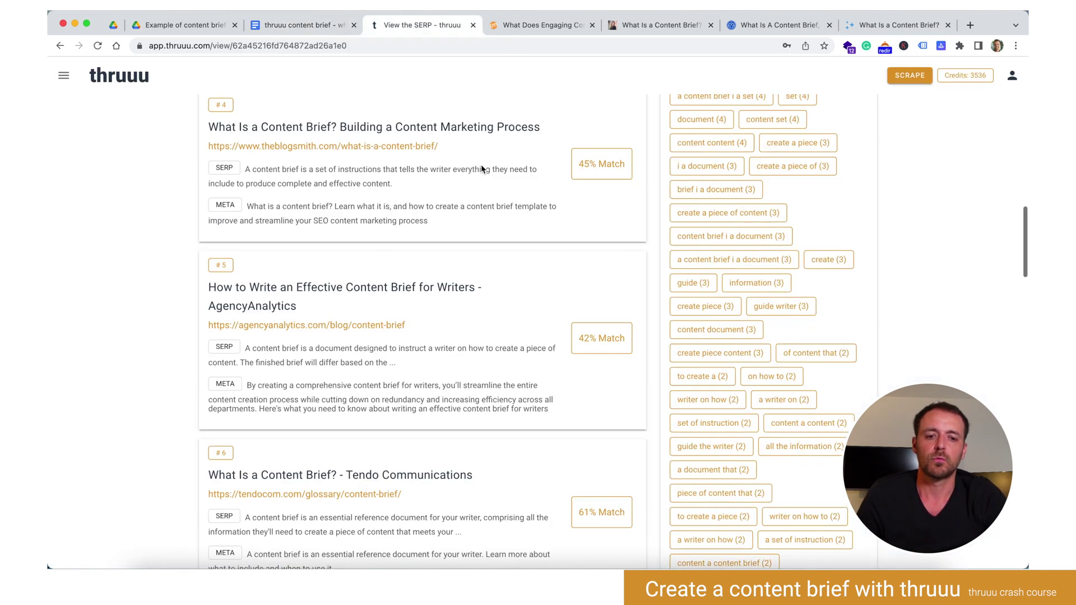
scroll(481, 168, up, 2)
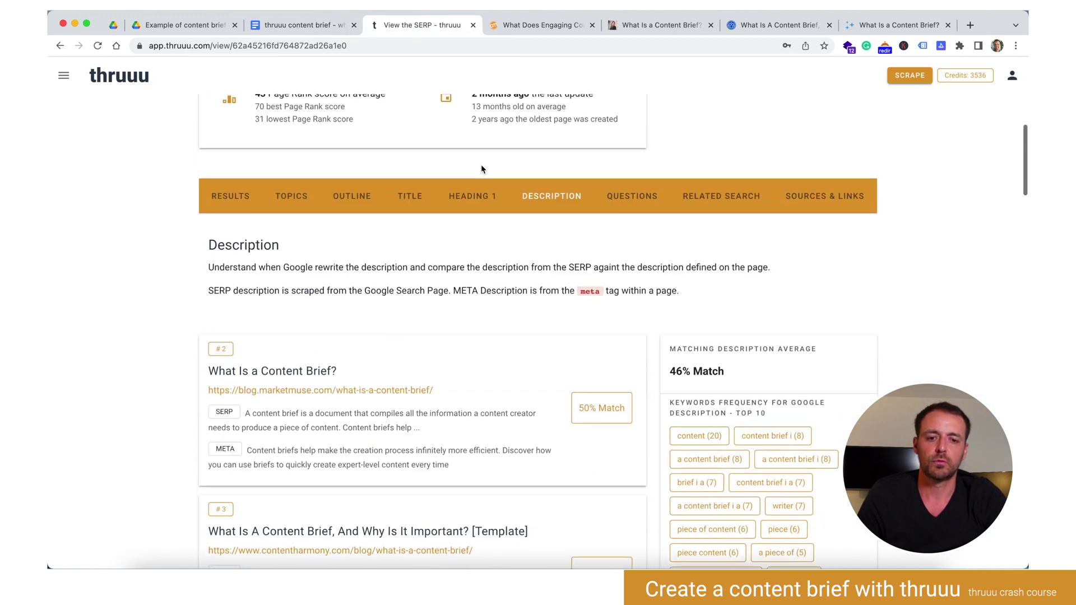
click(634, 196)
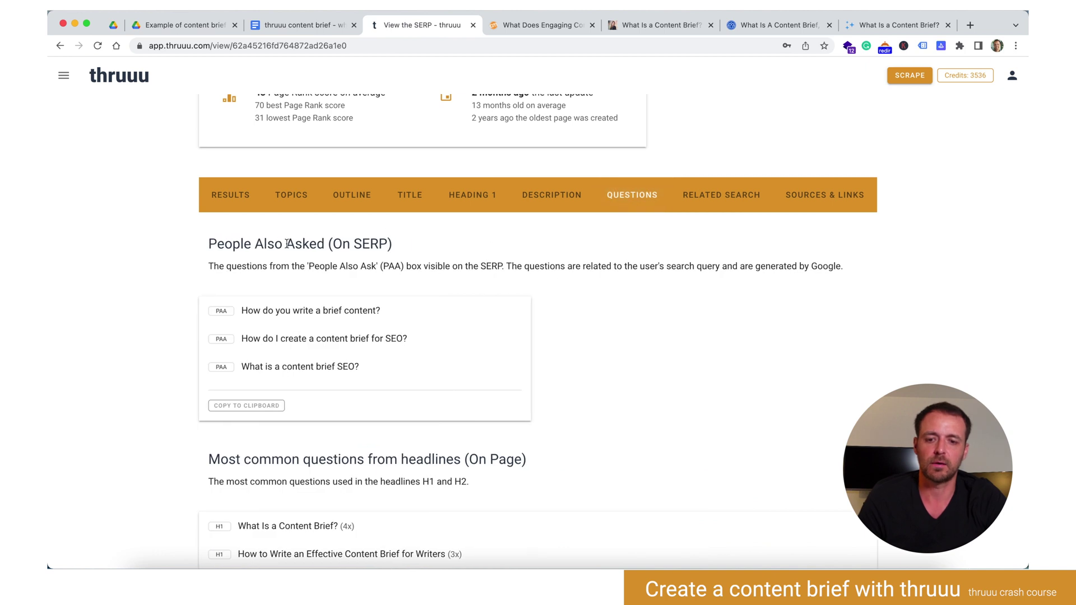
click(242, 408)
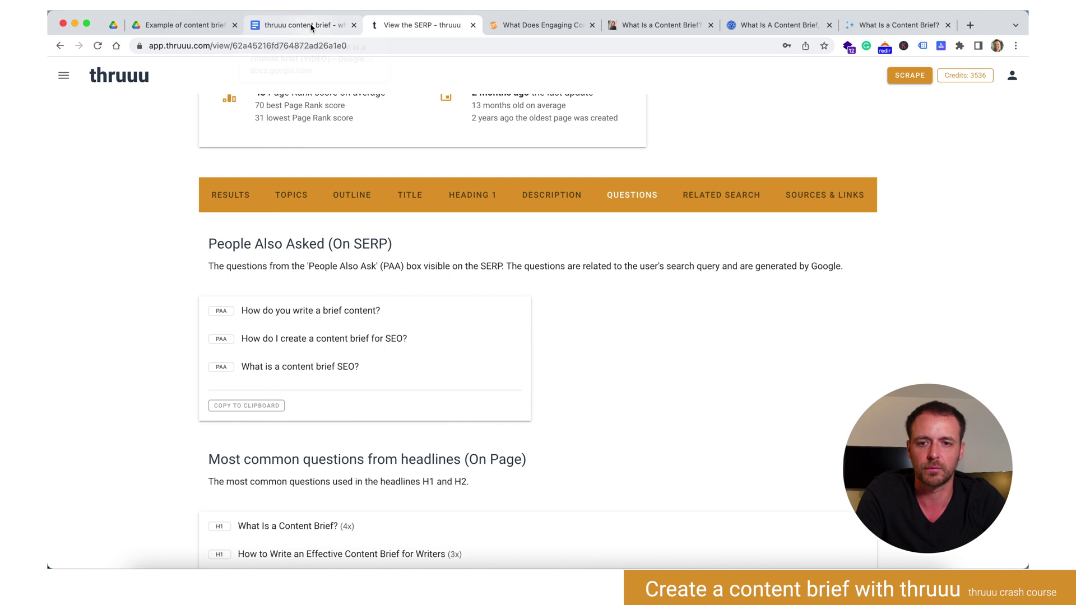
Switch to the Google Docs brief, paste the copied questions into the PAA row, and remove the empty trailing lines
click(329, 25)
click(383, 391)
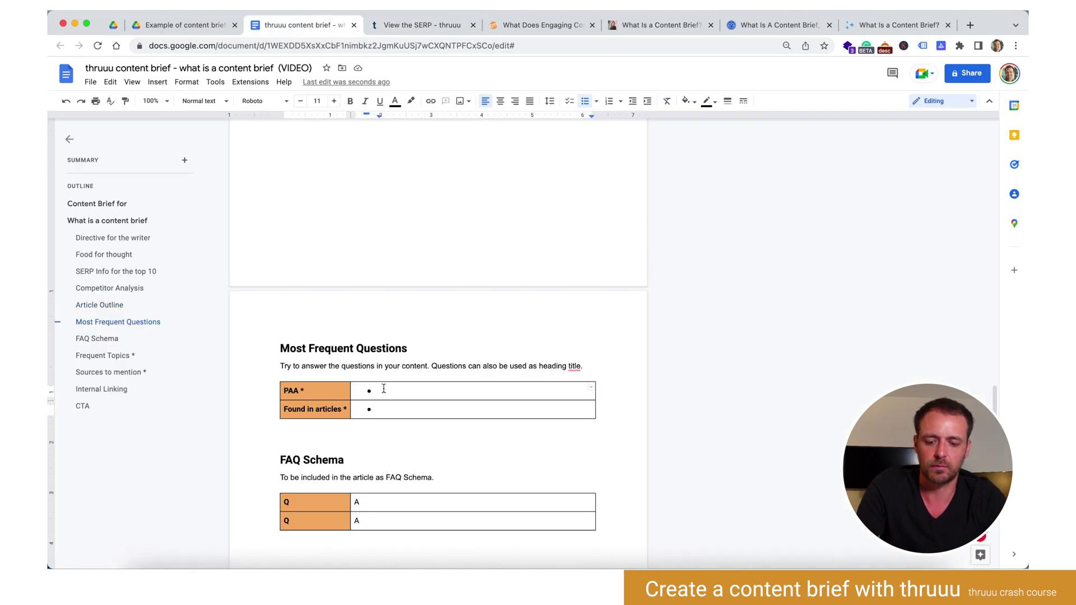
text(How do you write a brief content? How do I create a content brief for SEO? What is a content brief SEO?)
key(BackSpace)
key(BackSpace)
key(BackSpace)
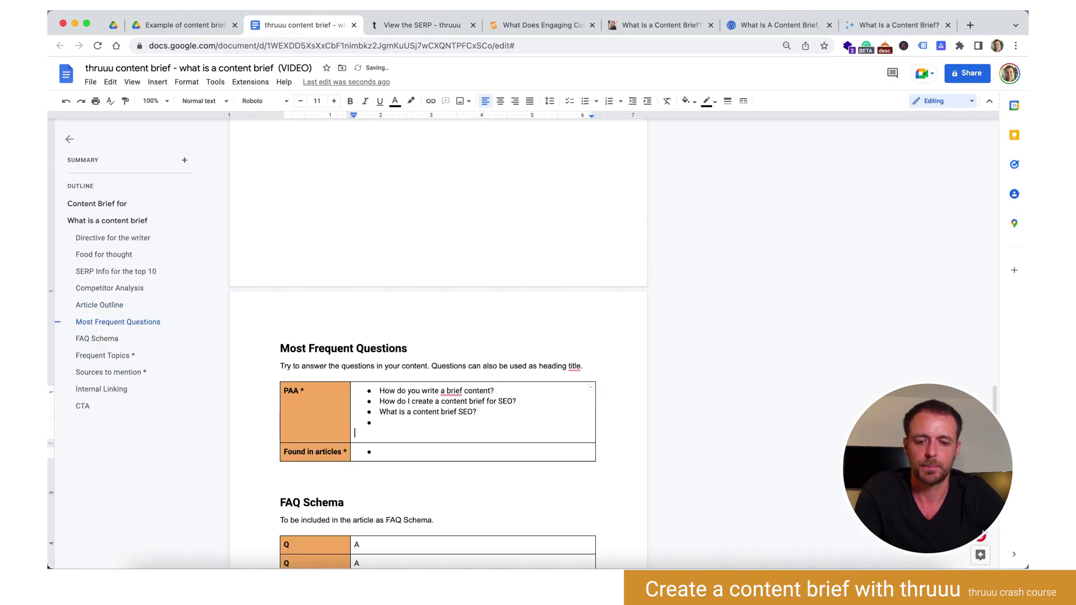
key(BackSpace)
key(BackSpace)
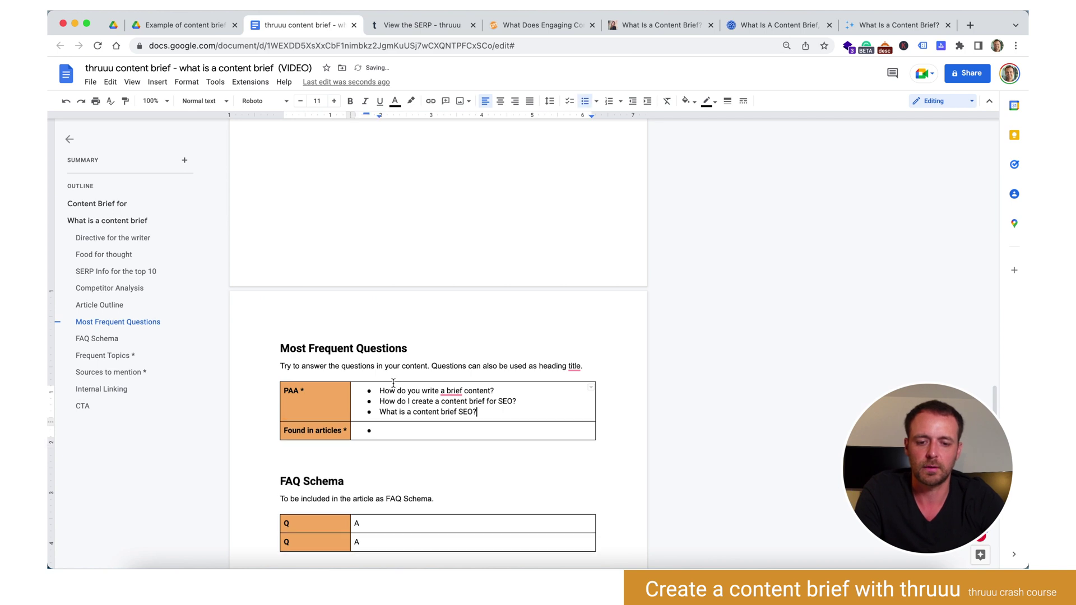
Switch to thruuu and copy the H2 list of most common questions from headlines to the clipboard
click(424, 28)
scroll(480, 228, down, 8)
drag(238, 157, 412, 195)
click(414, 191)
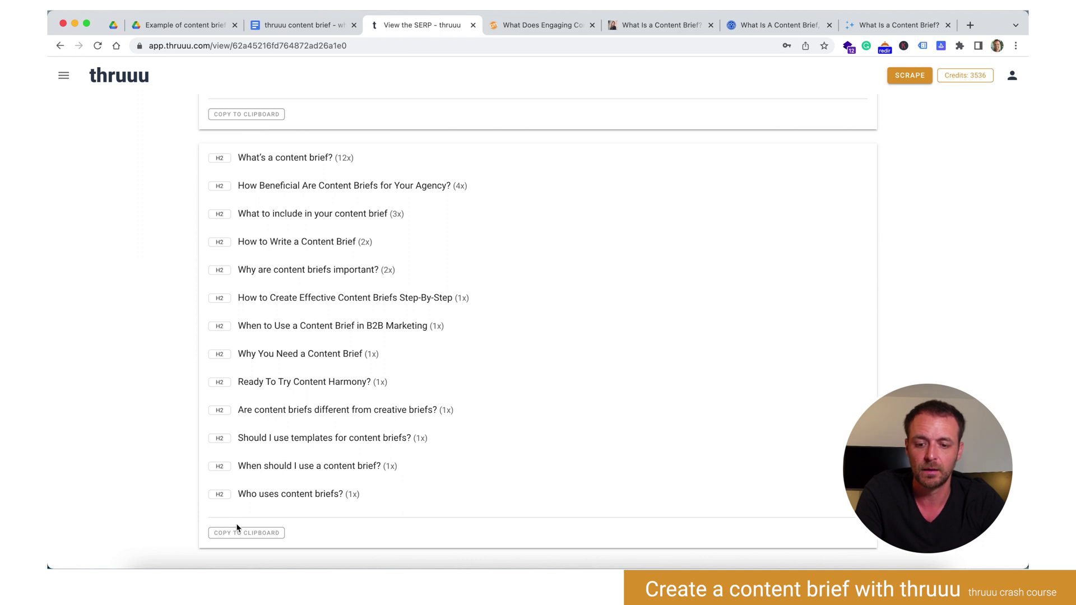
drag(239, 158, 321, 174)
click(339, 157)
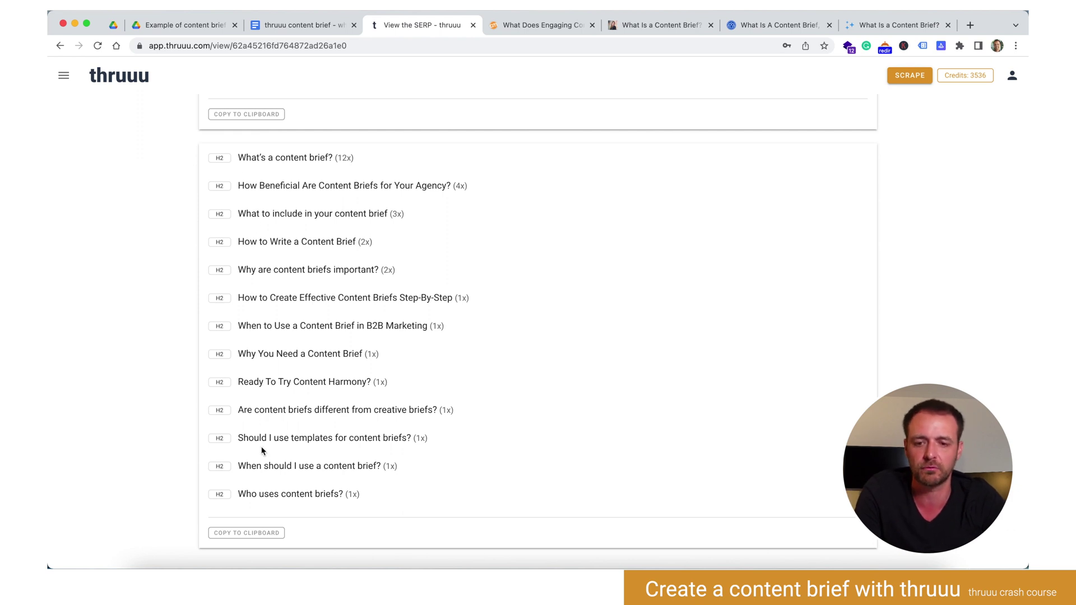
click(248, 533)
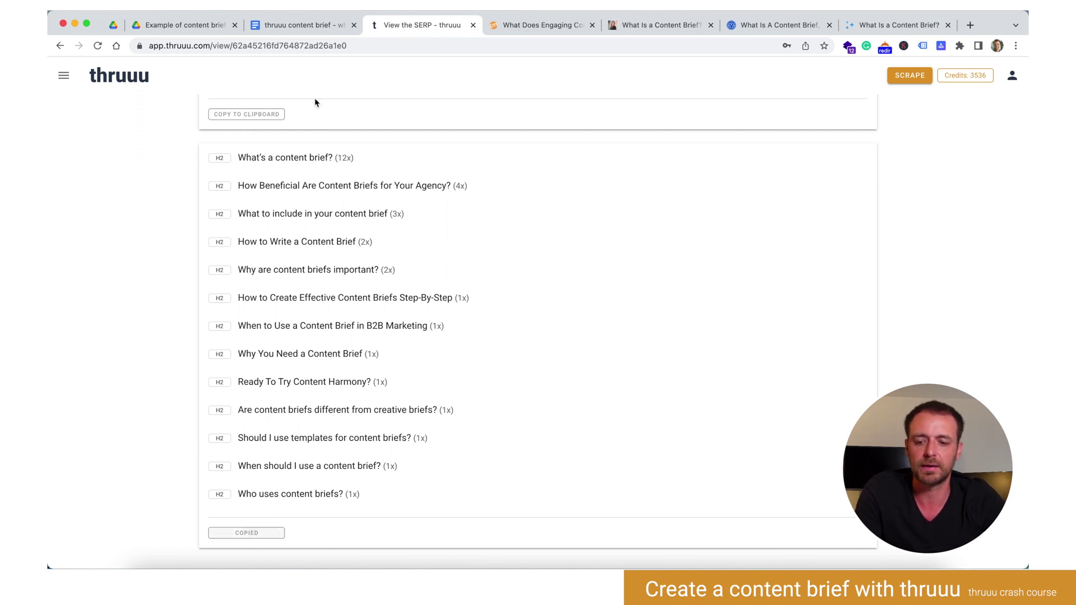
Return to the Google Docs brief, paste the copied H2 questions into the "Found in articles" row, and remove the extra bullet
click(301, 25)
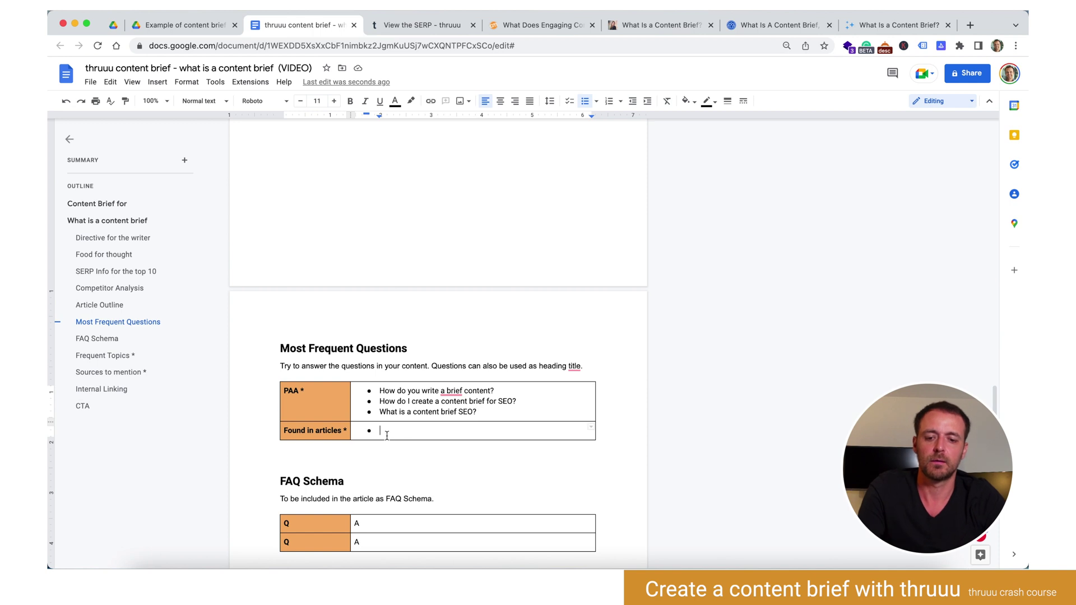
key(ctrl+v)
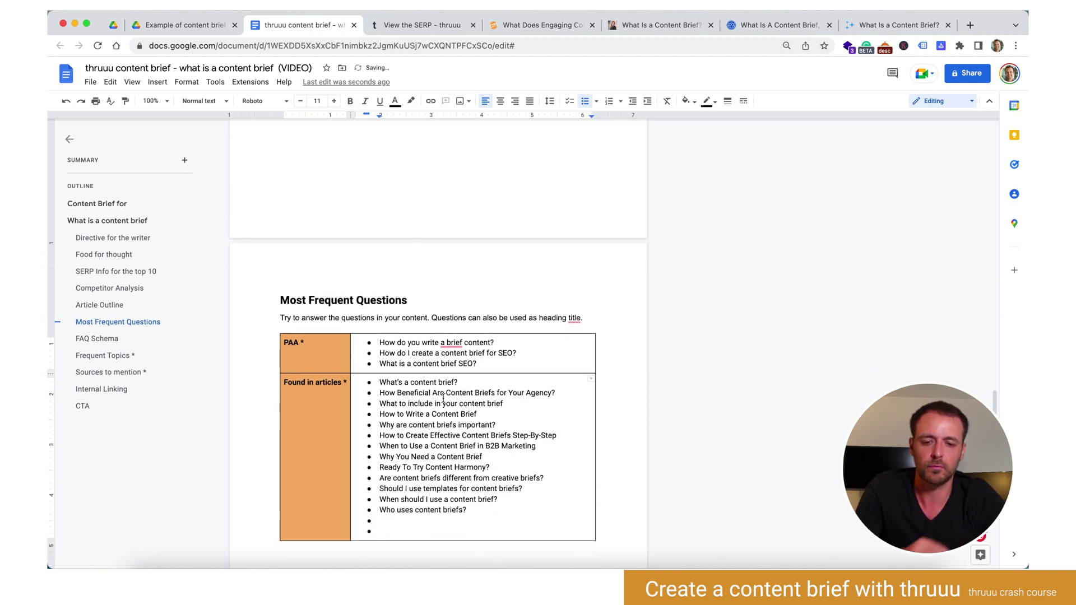
key(BackSpace)
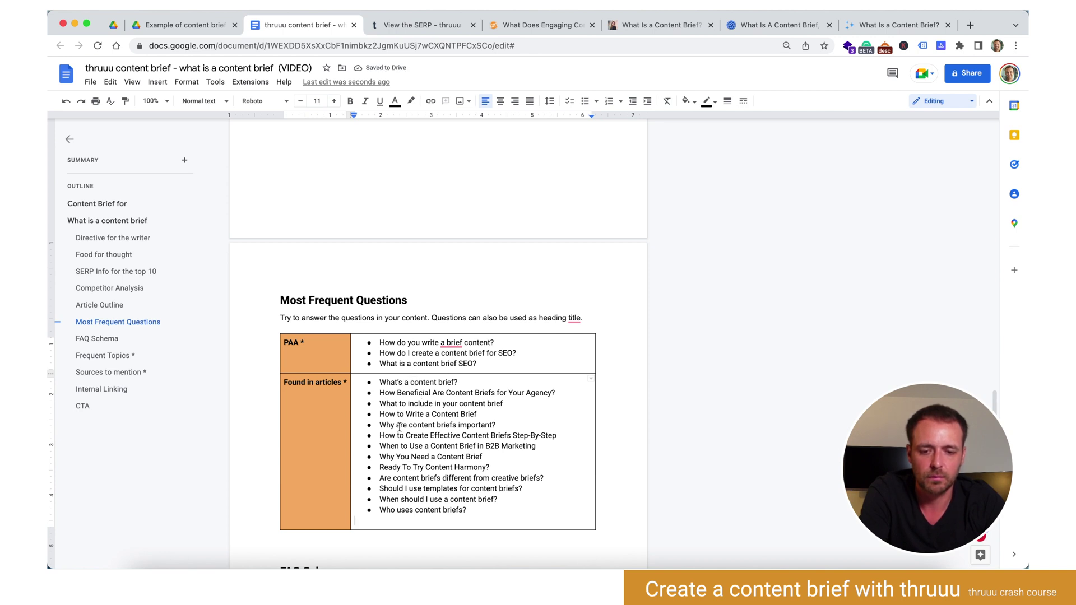
Delete the question "Ready To Try Content Harmony?" from the "Found in articles" list
triple_click(446, 468)
key(BackSpace)
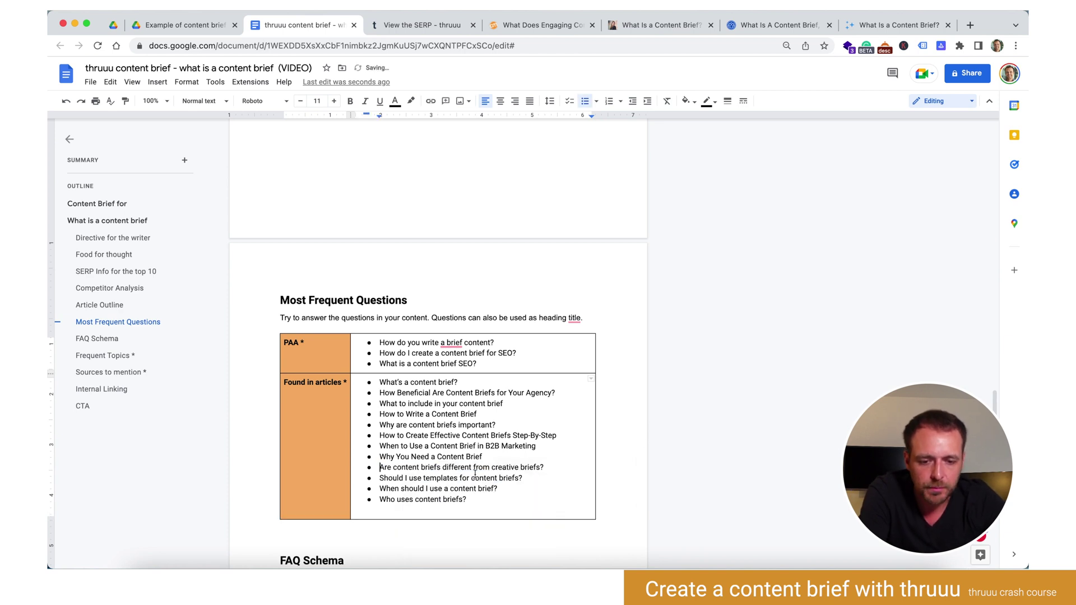
double_click(455, 468)
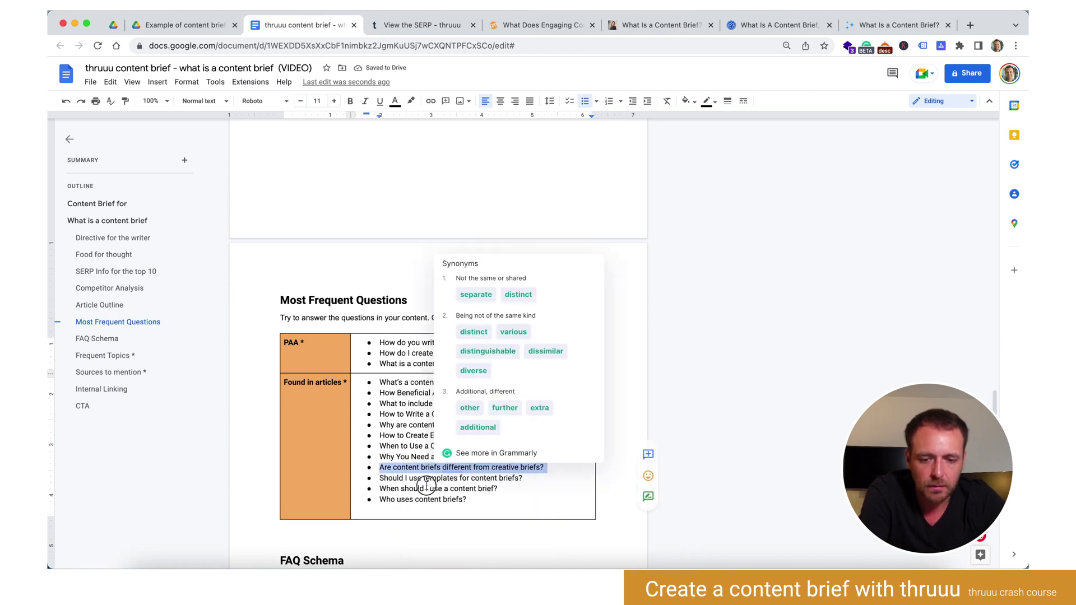
click(426, 489)
click(476, 508)
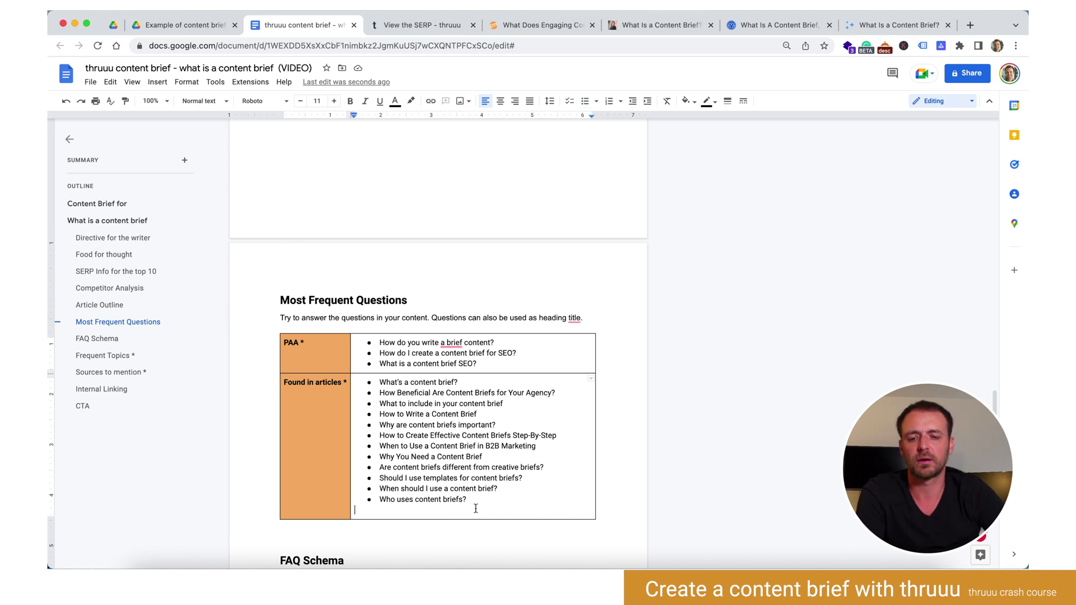
scroll(465, 460, up, 10)
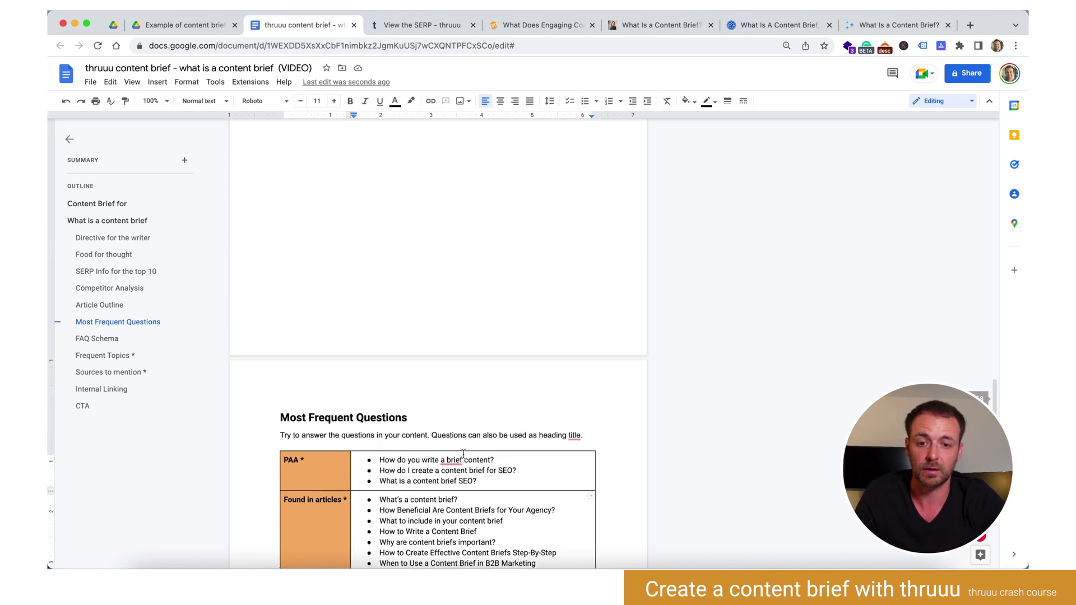
scroll(463, 454, down, 10)
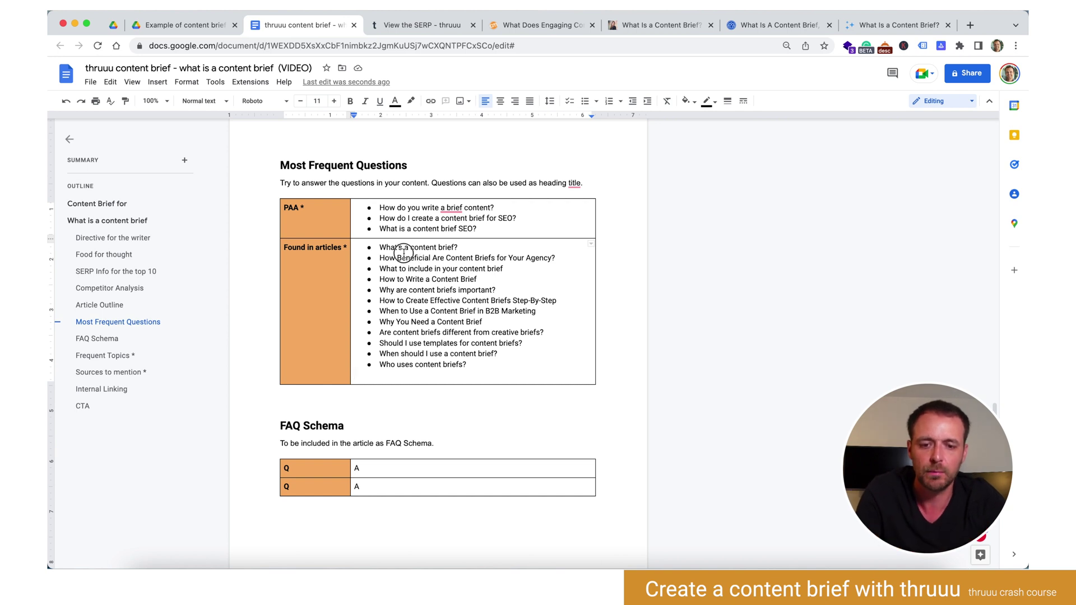
Delete "How Beneficial Are Content Briefs for Your Agency?", "How to Create Effective Content Briefs Step-By-Step" and "How to Write a Content Brief" from the article questions
triple_click(403, 250)
triple_click(404, 257)
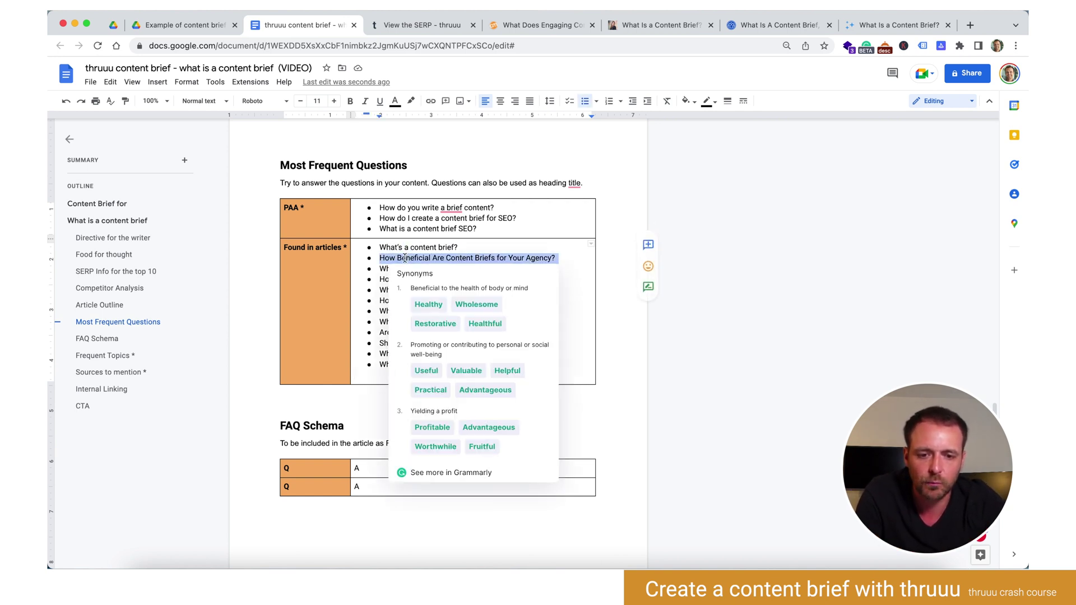
key(BackSpace)
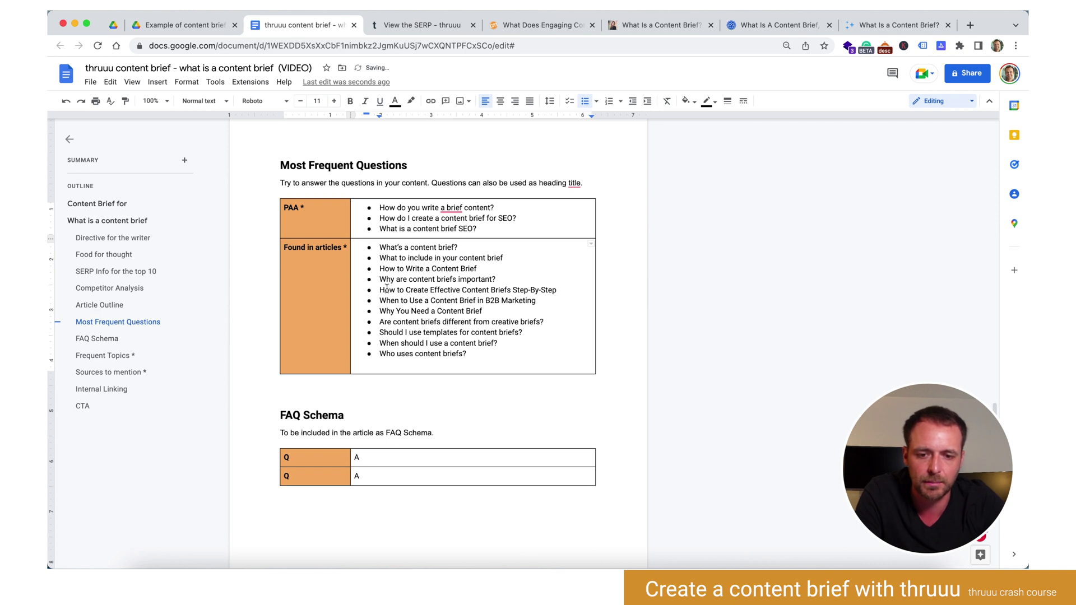
triple_click(404, 290)
key(BackSpace)
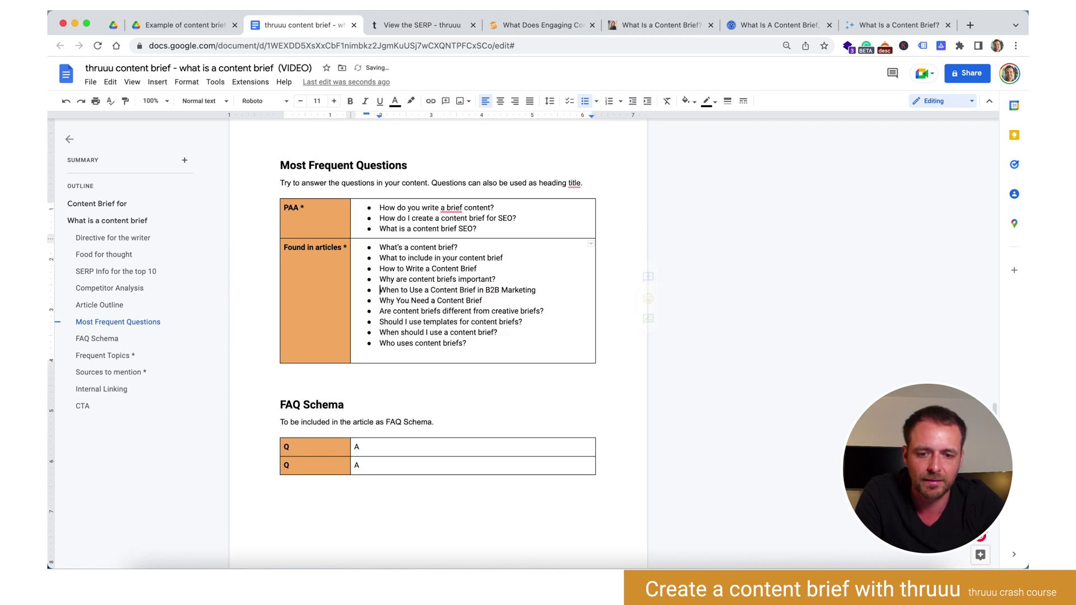
triple_click(388, 269)
key(BackSpace)
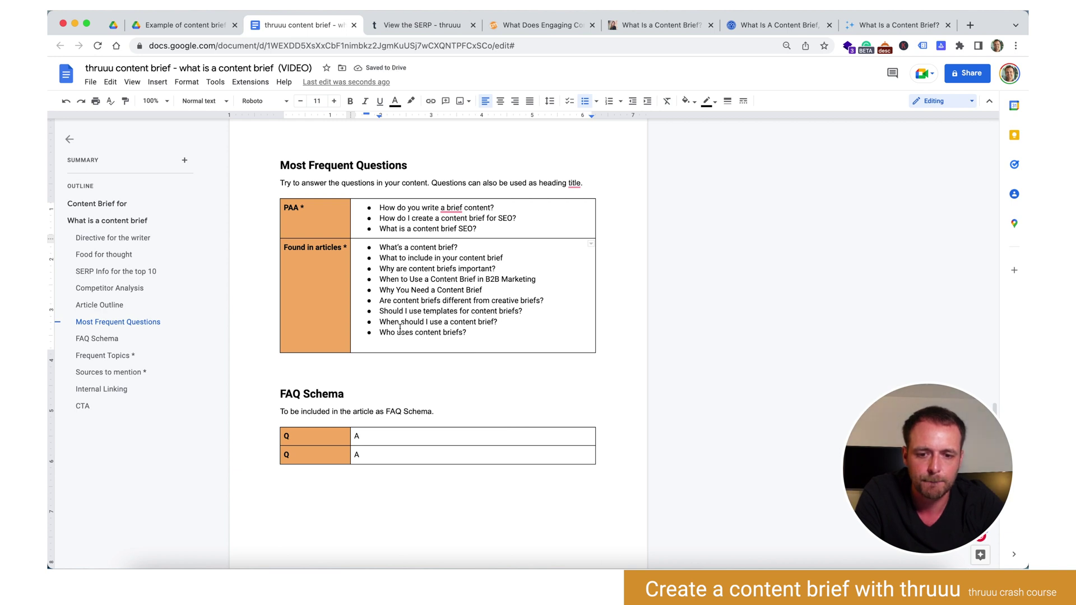
click(408, 343)
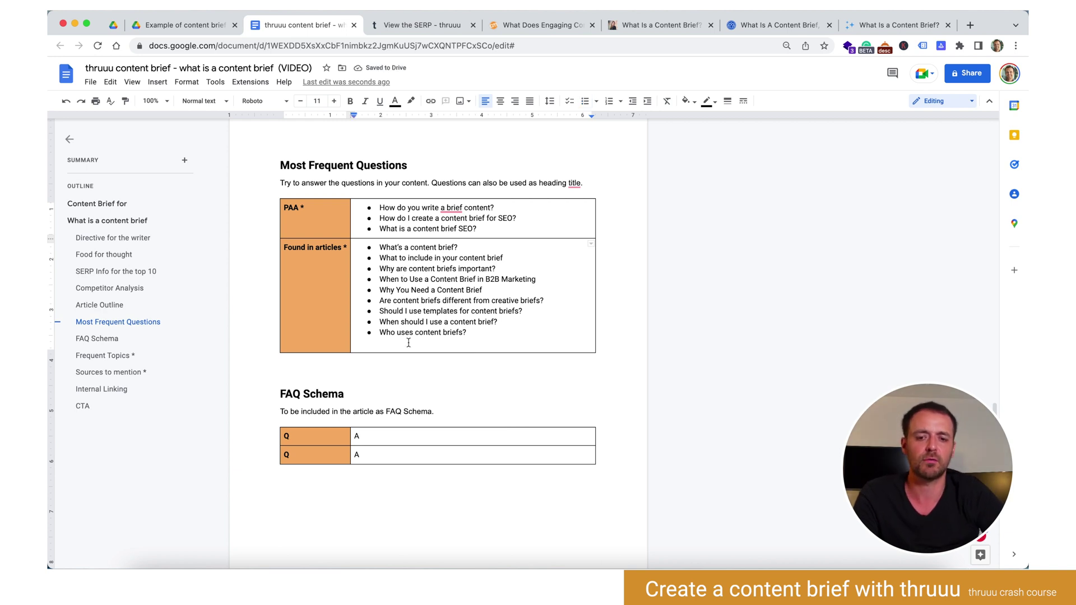
Review the article outline against the questions, and check the On-SERP and On-Page FAQ counts in thruuu's Serp Insights
scroll(443, 267, up, 1)
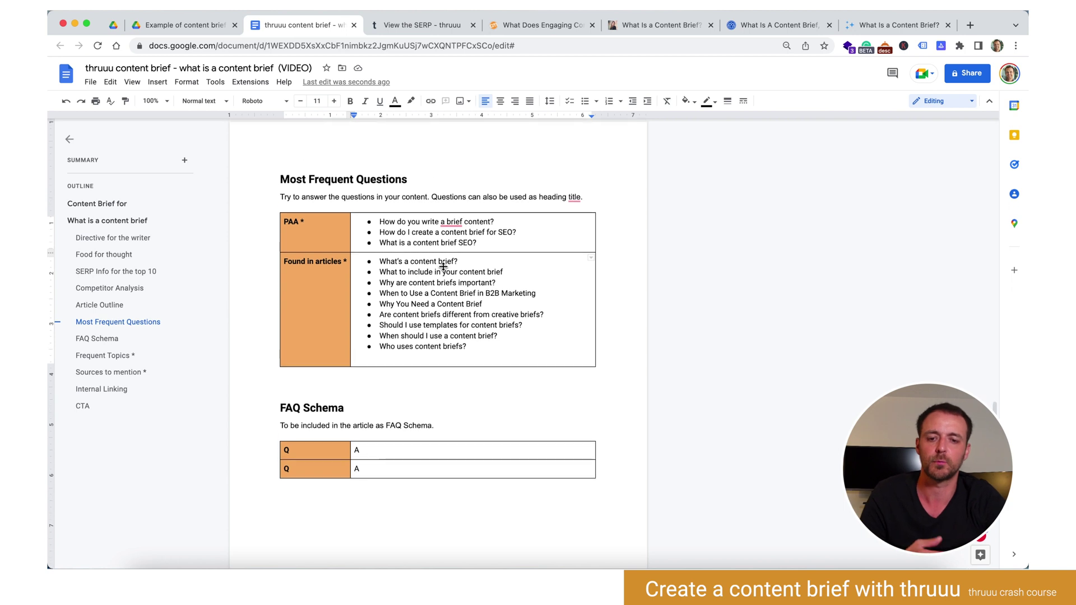
scroll(442, 267, up, 10)
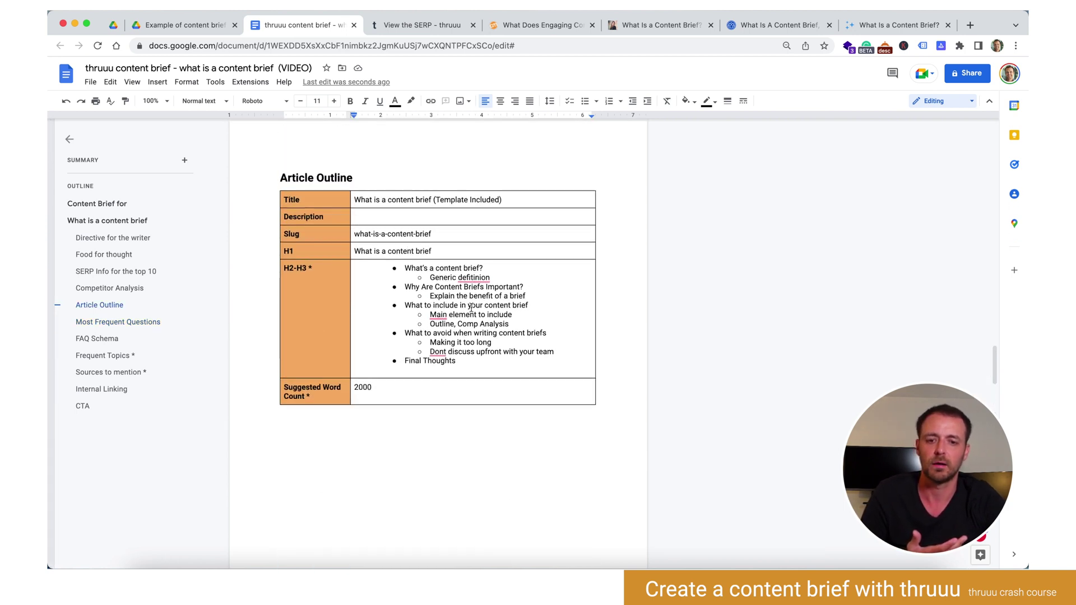
scroll(470, 314, down, 10)
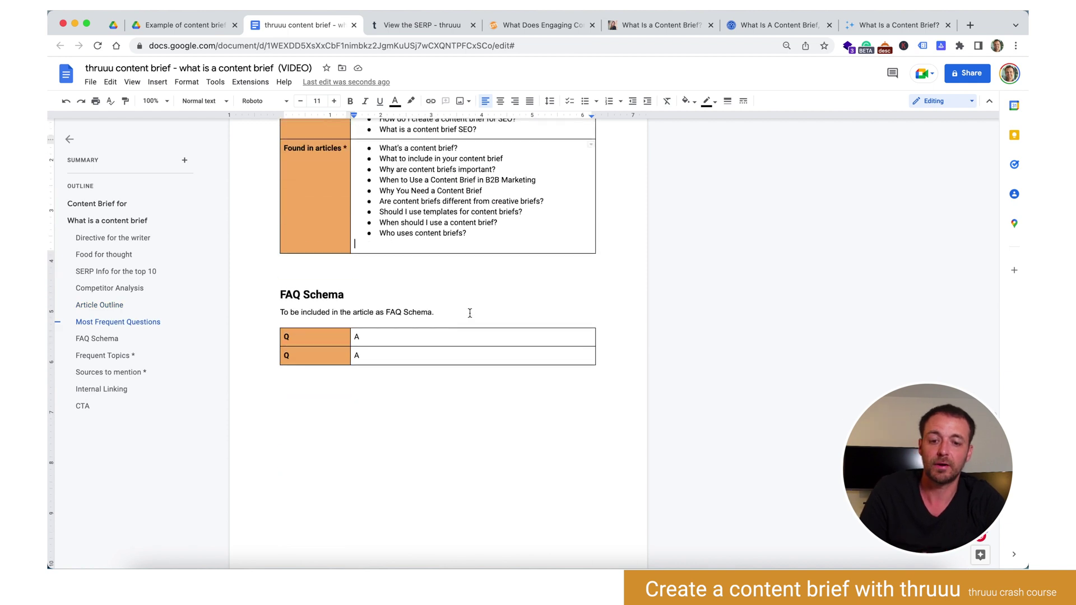
scroll(470, 313, up, 3)
click(421, 25)
scroll(407, 257, up, 10)
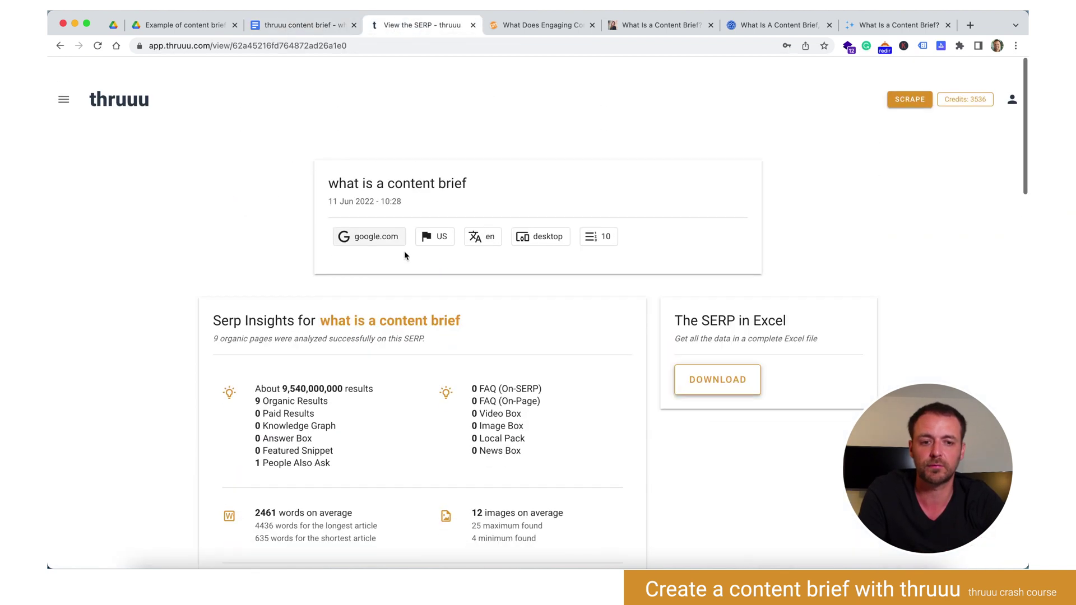
scroll(407, 257, down, 5)
drag(472, 287, 549, 305)
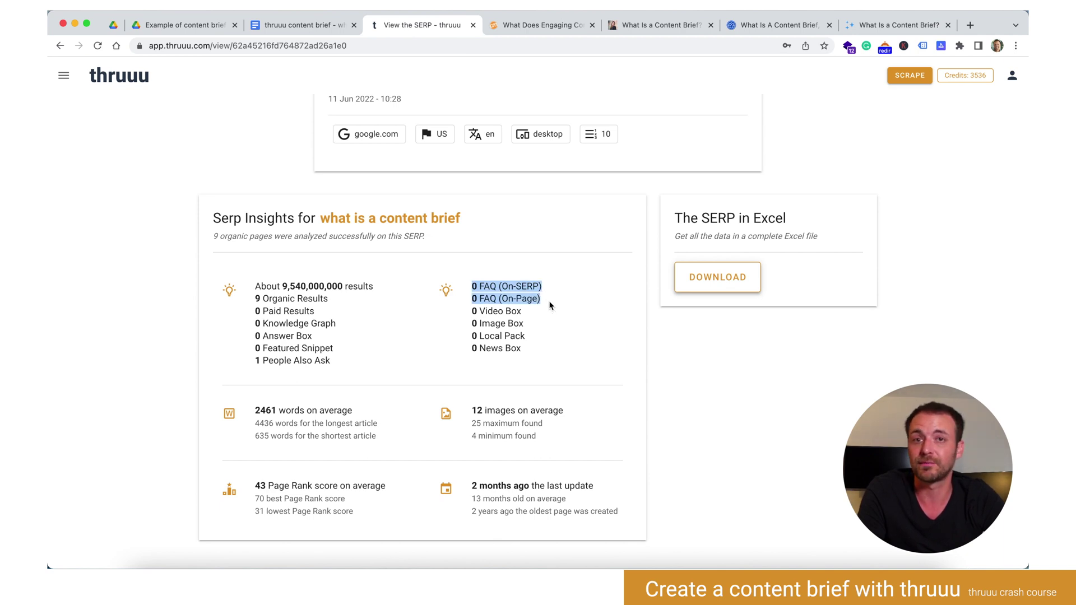
click(550, 303)
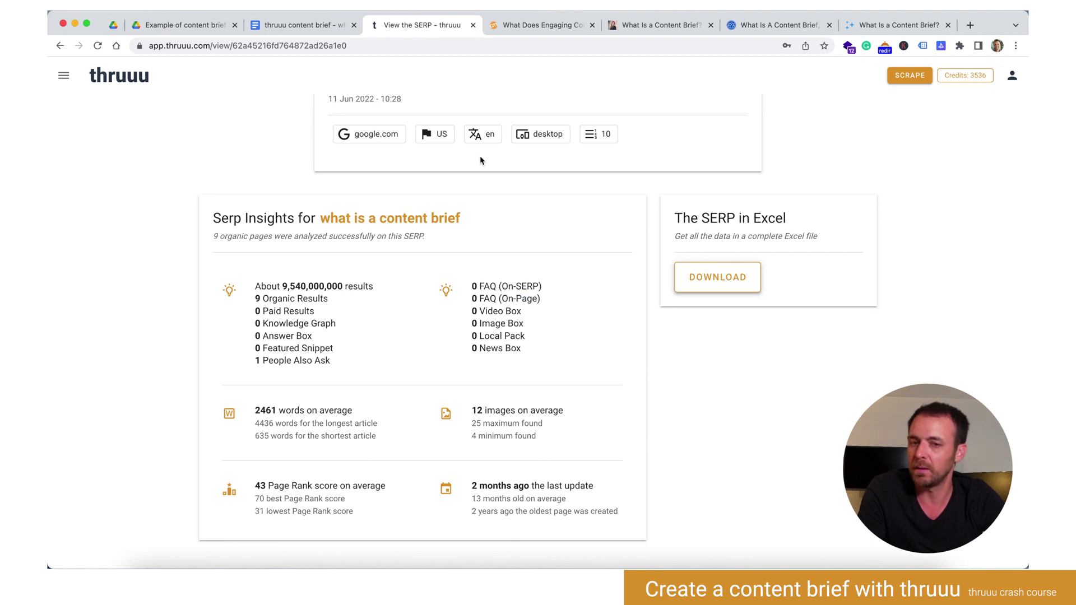
Return to the Google Docs brief and replace the first FAQ Schema question placeholder with "What is a content brief"
click(312, 31)
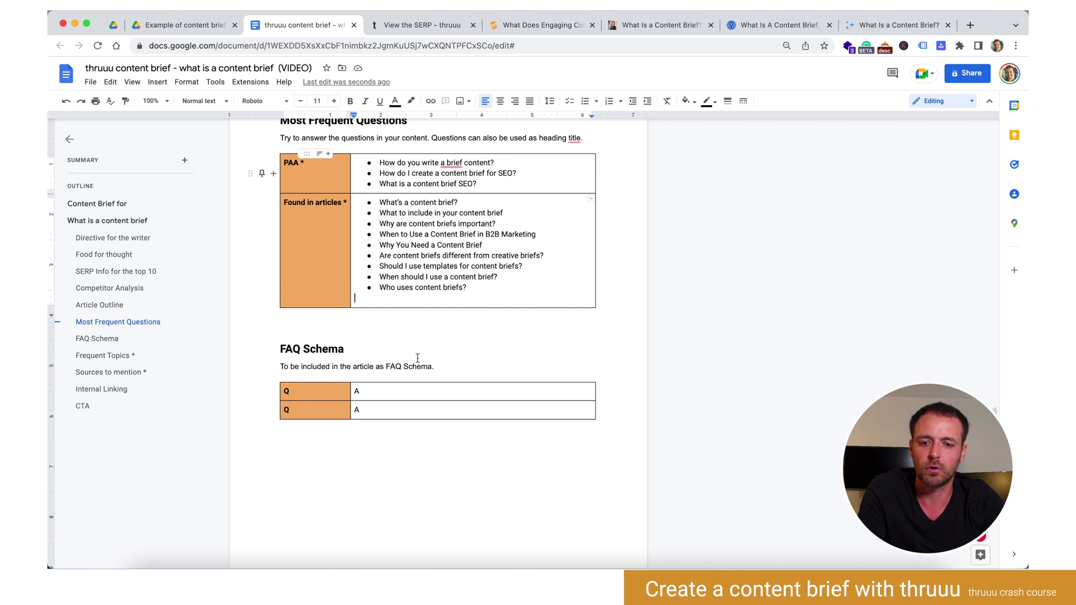
click(303, 392)
scroll(434, 259, up, 1)
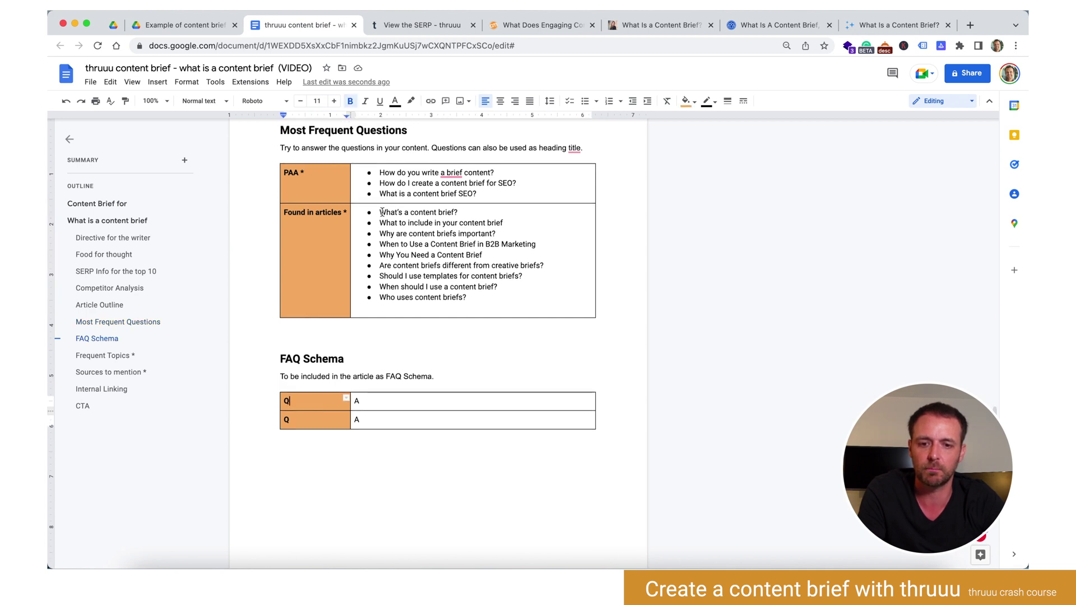
scroll(381, 212, up, 5)
scroll(381, 212, down, 2)
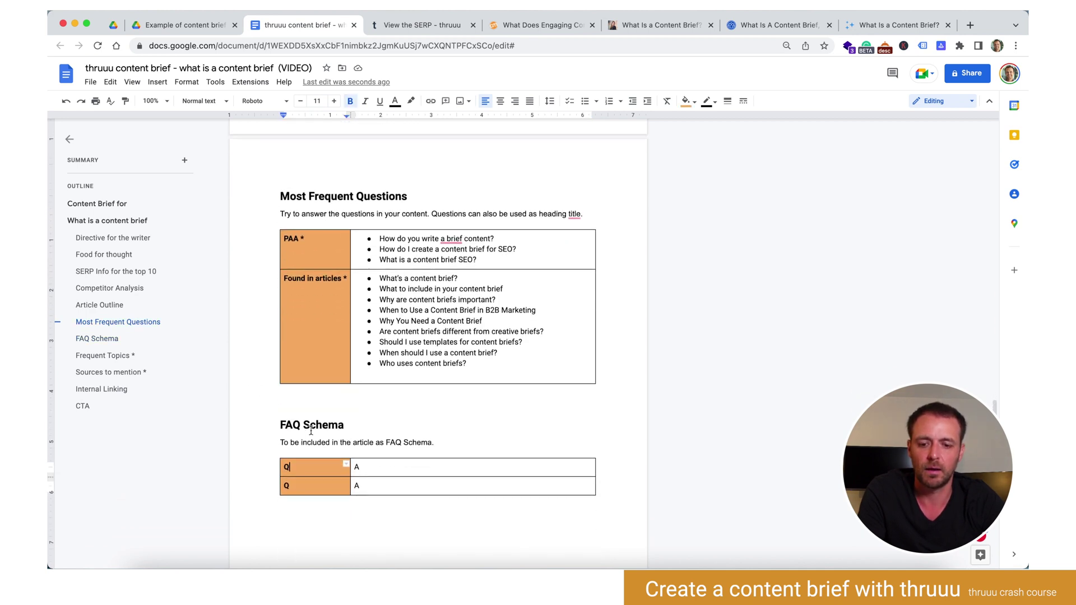
key(BackSpace)
text(What is)
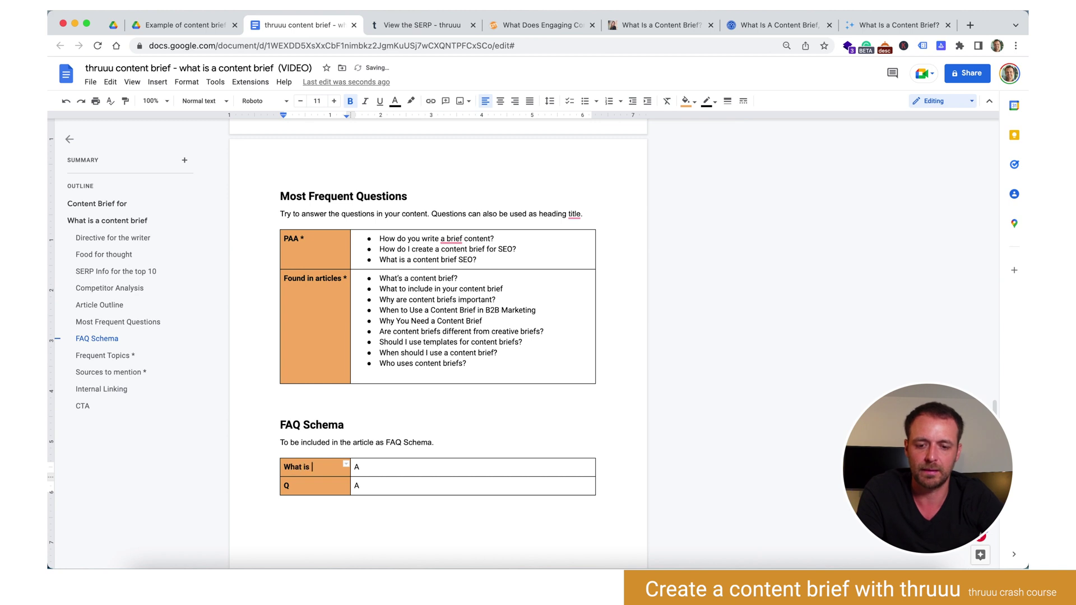
text( a content)
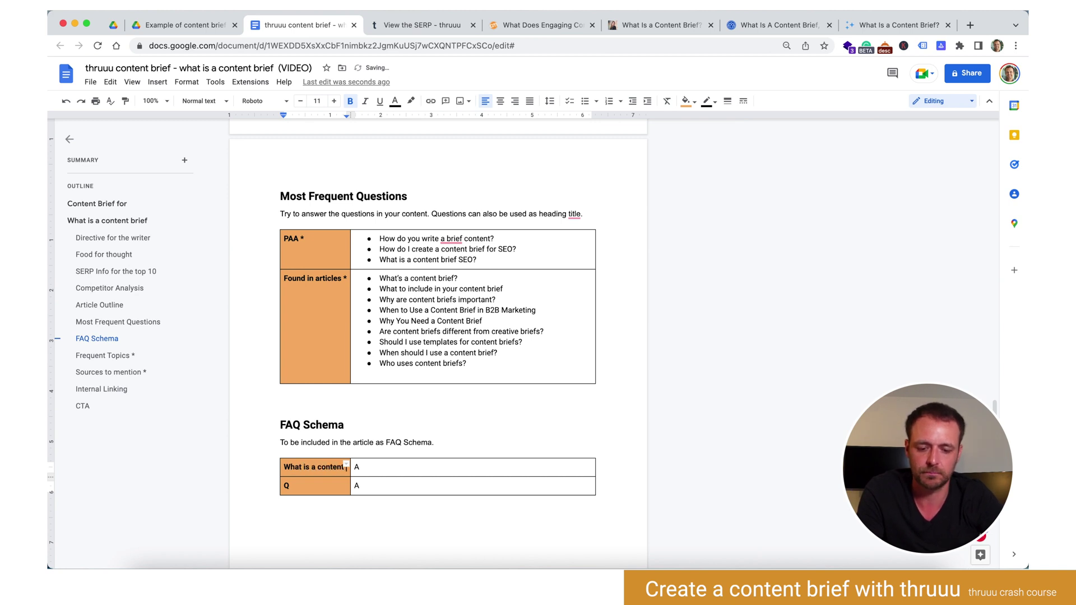
text( brief)
Replace the first FAQ Schema answer placeholder with the dashed item "Put the first paragraph of the first section"
key(Tab)
text(- )
text(Put)
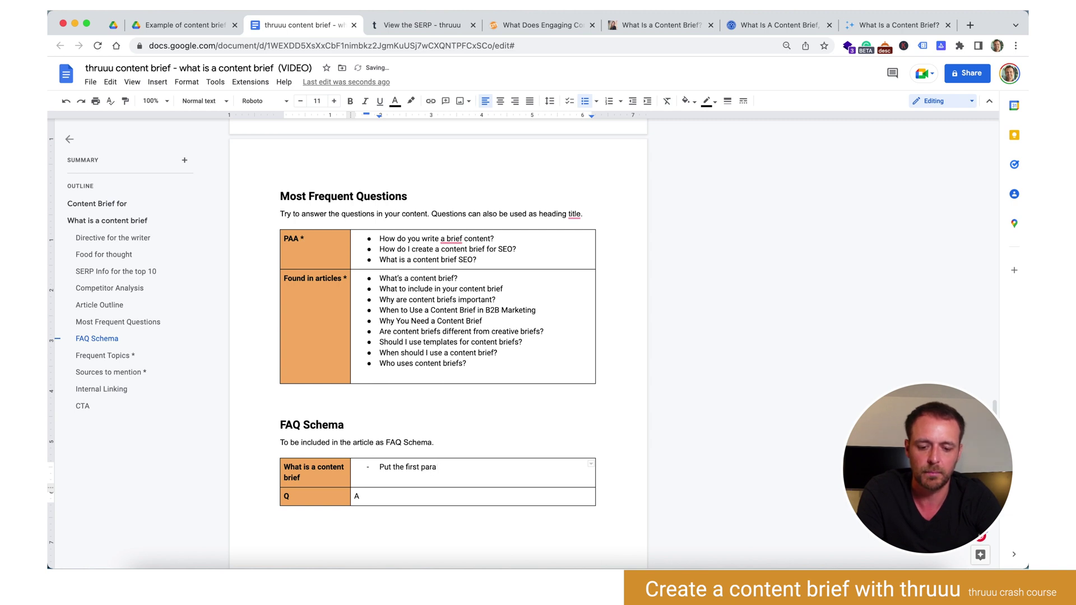
text(the first paragraph of the first section)
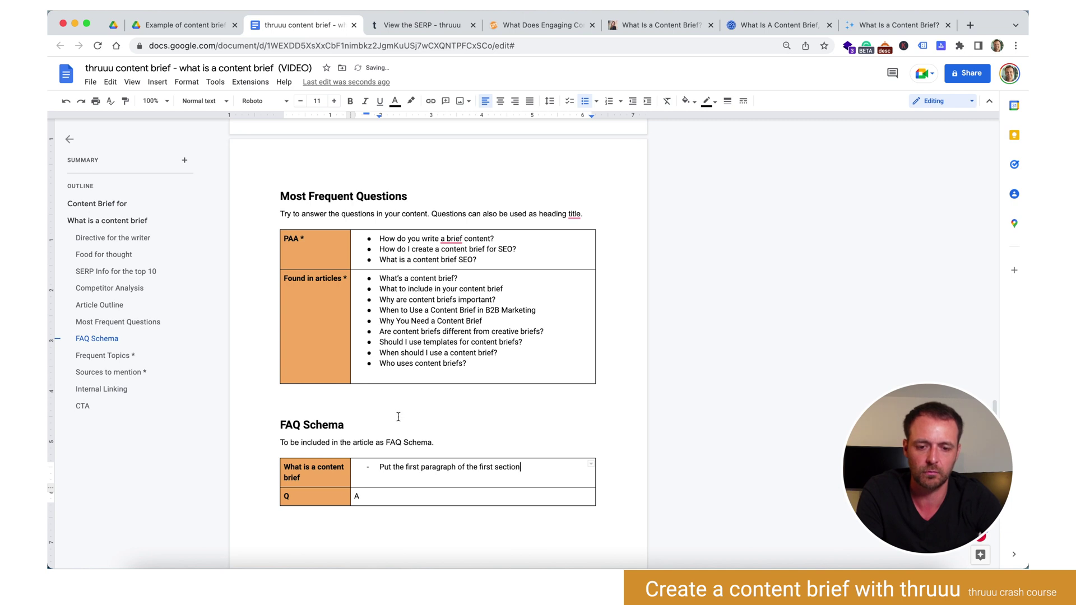
Correct the misspelled word to "definition" in the sub-bullet under "What's a content brief?" in the Article Outline
scroll(398, 417, up, 15)
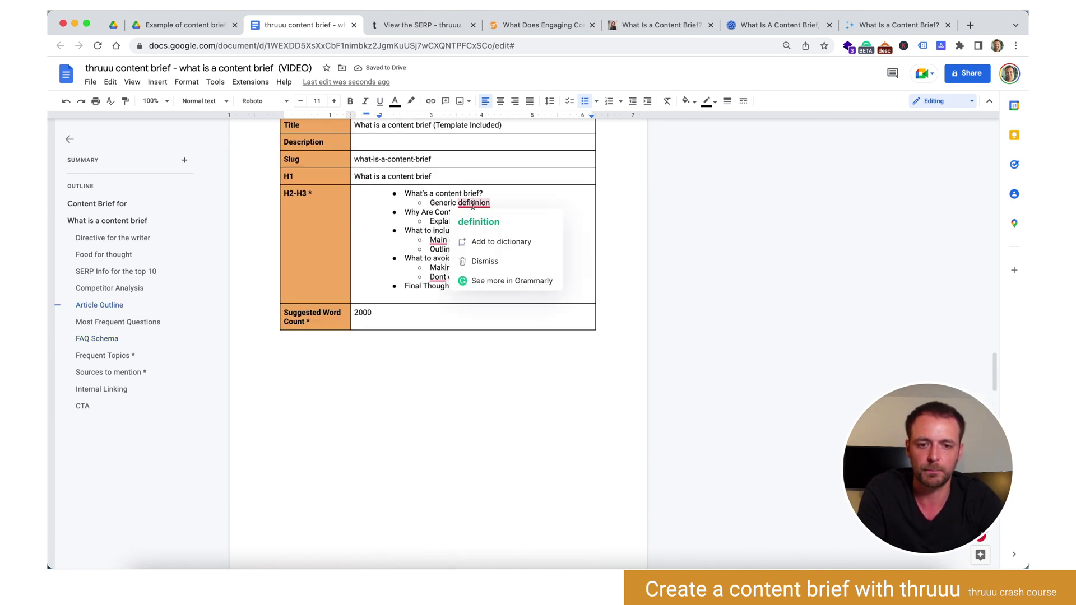
click(478, 222)
scroll(471, 336, down, 10)
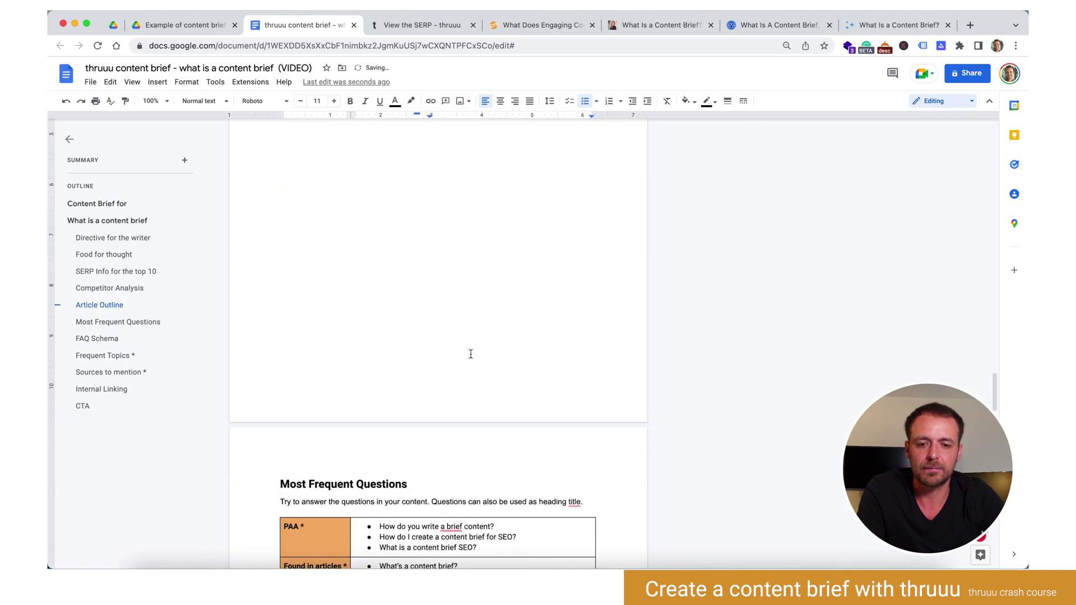
scroll(470, 354, down, 5)
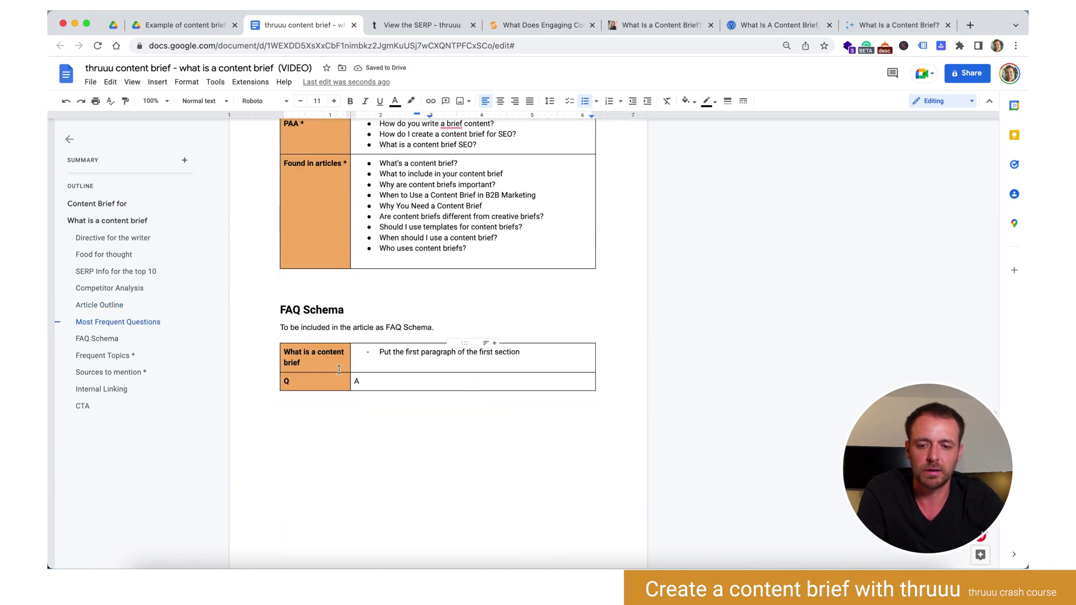
Fill the second FAQ Schema row with the question "What should be included in a brief" and the dashed answer "List of element to include"
double_click(308, 383)
text(What)
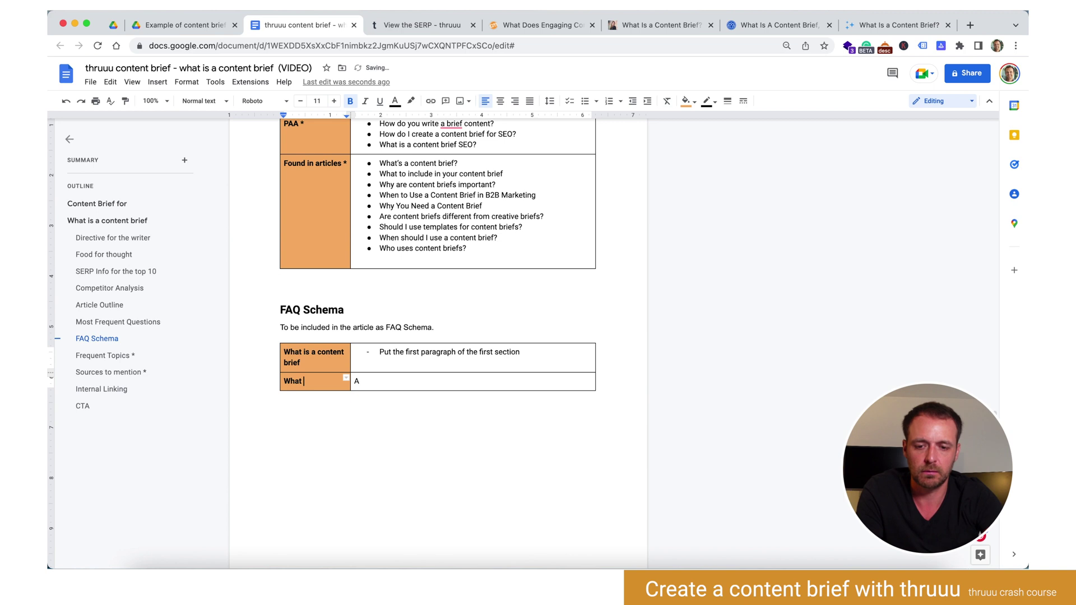
text( should be incl)
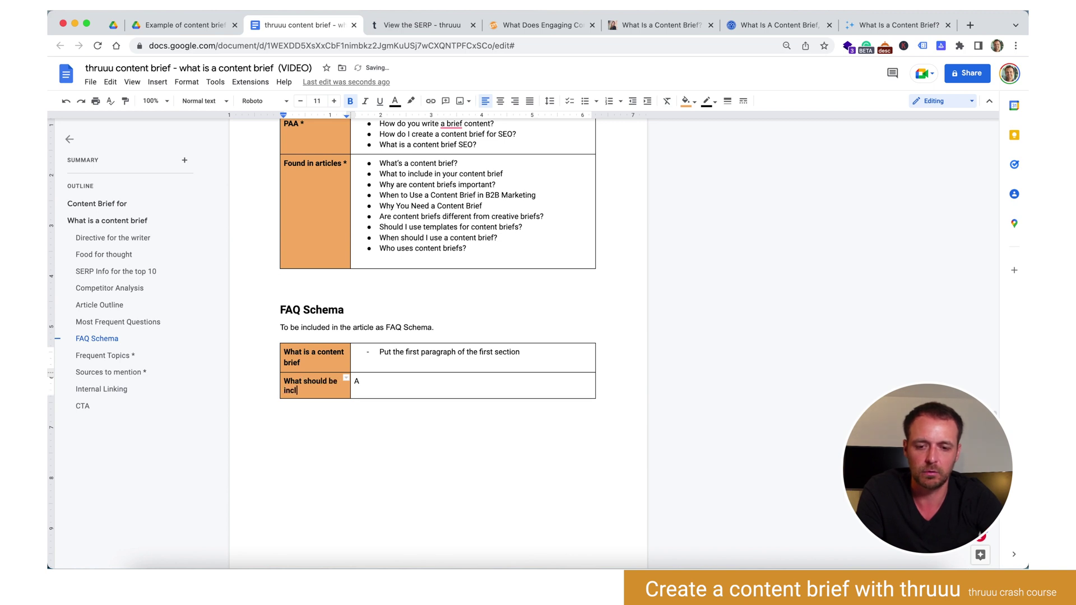
text(A)
key(BackSpace)
text(- Iist o)
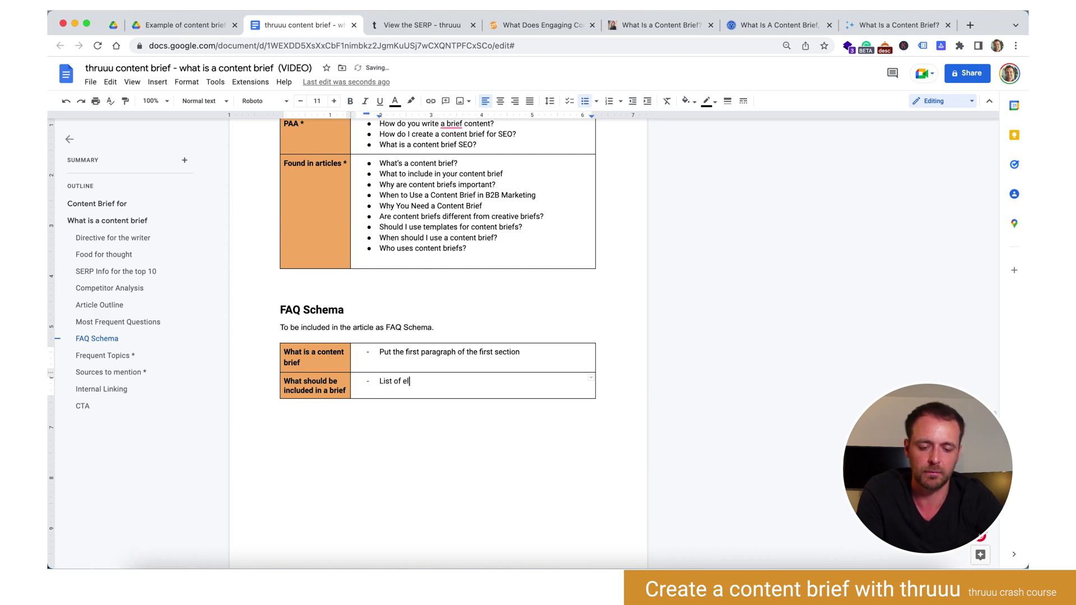
text(f element to include)
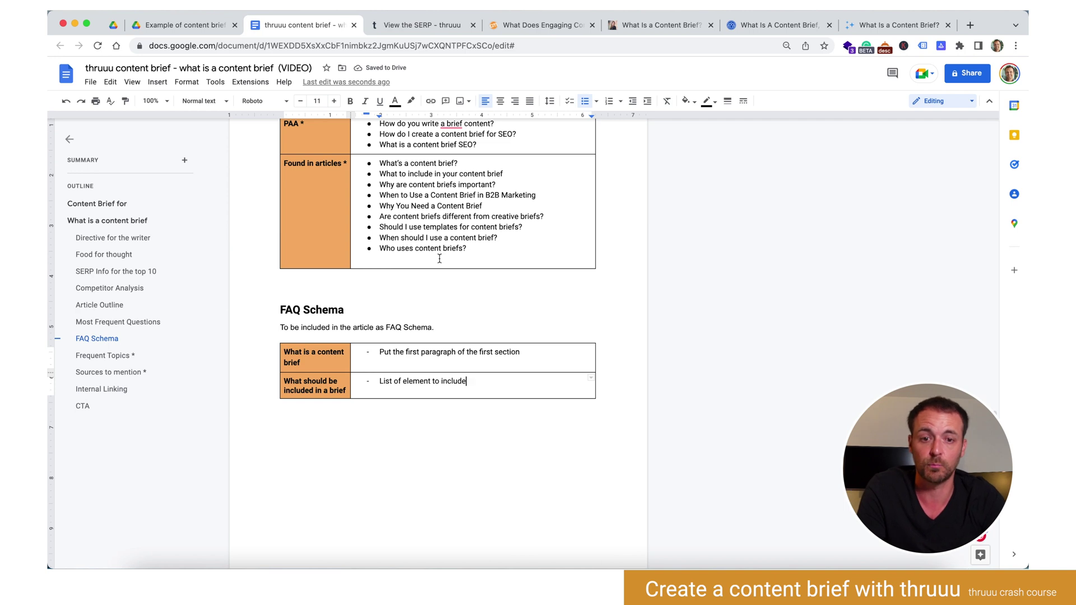
Switch to the thruuu SERP report and review its Top Topics for the brief's Frequent Topics section
scroll(439, 289, down, 7)
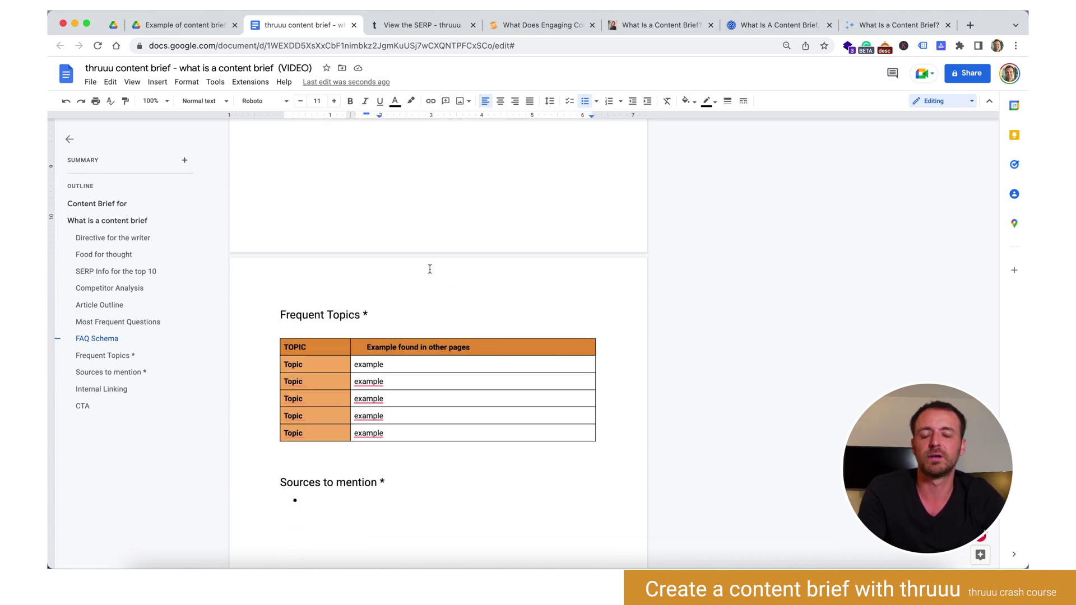
click(416, 26)
scroll(343, 233, down, 6)
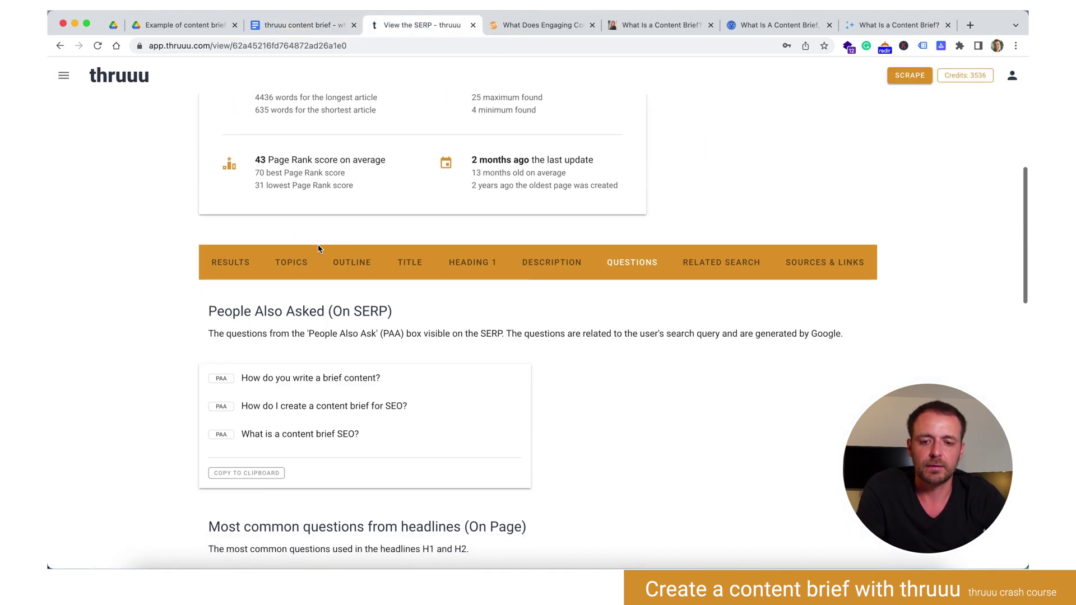
click(294, 263)
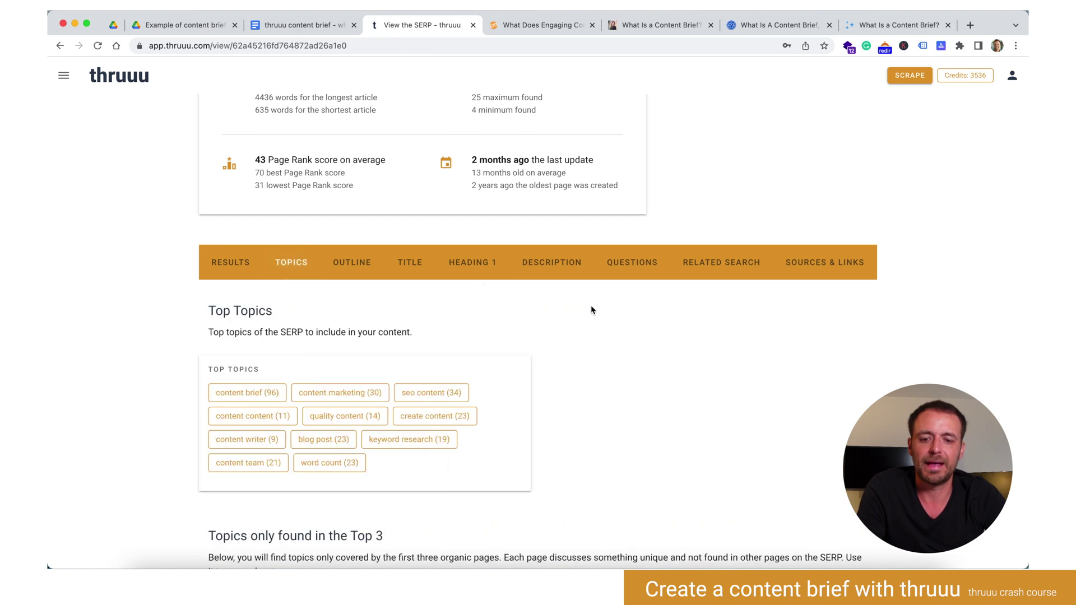
scroll(591, 307, down, 2)
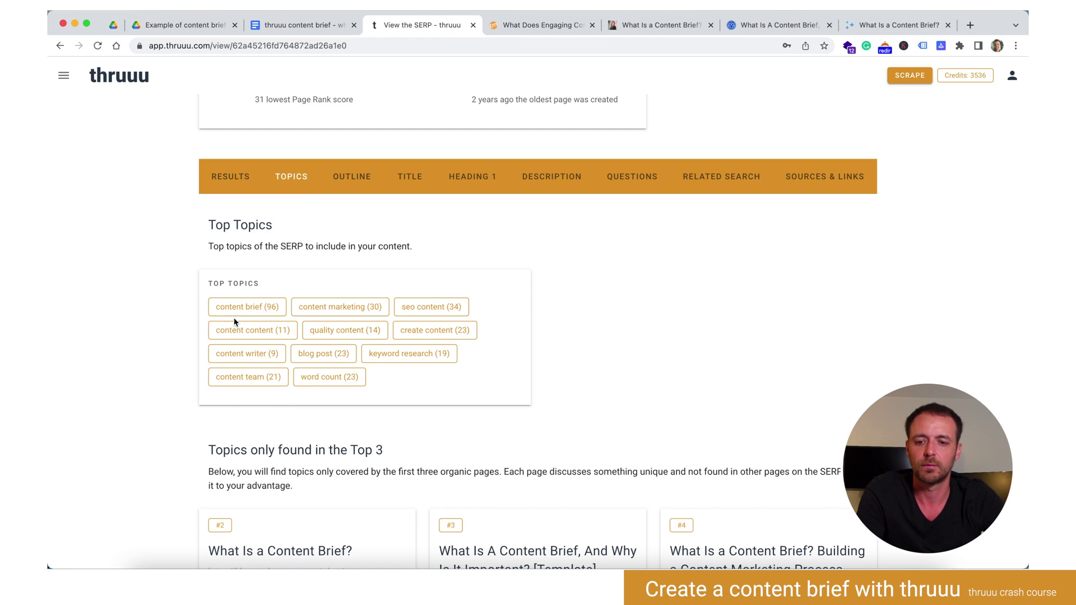
Return to the Google Docs brief and replace the first topic placeholder in the Frequent Topics table with "Contentn Brief"
click(298, 26)
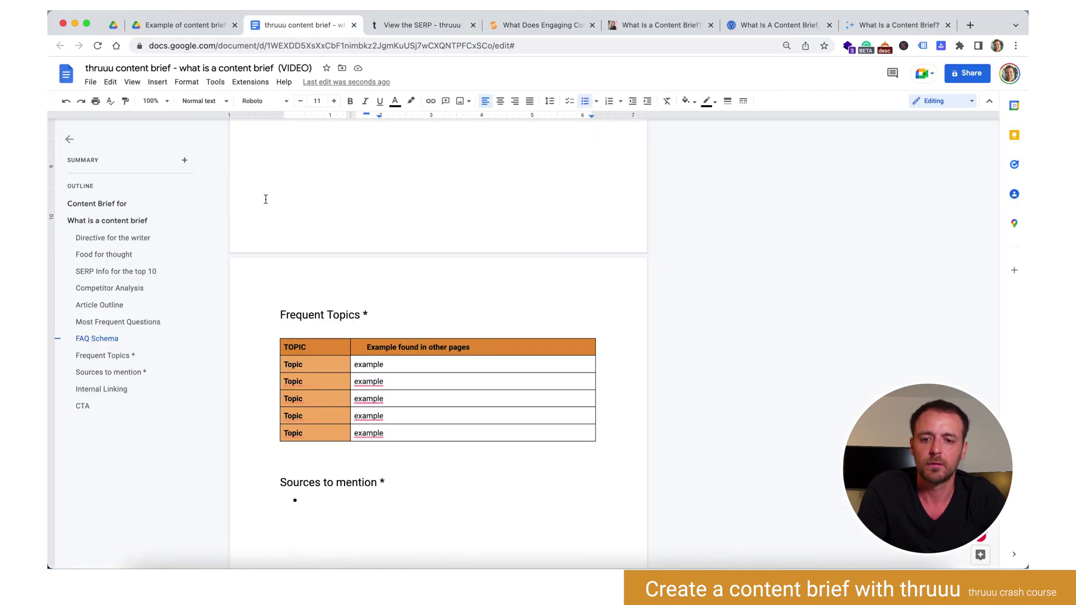
double_click(291, 365)
text(C)
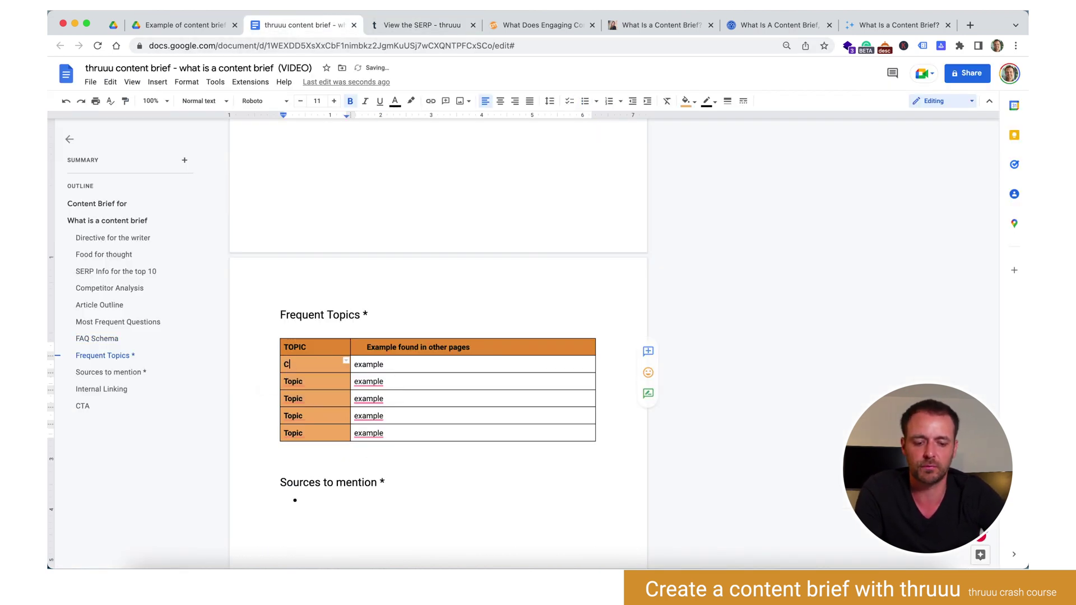
text(ontentn Brief)
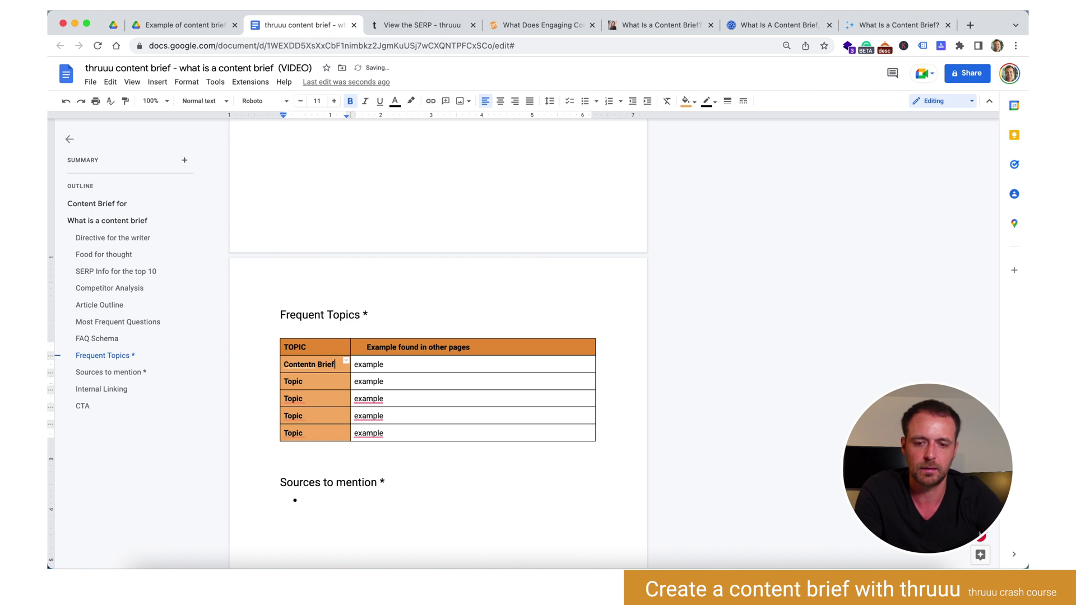
Check the next top topic in thruuu and replace the second Frequent Topics placeholder in the brief with "Content Marketing"
click(394, 27)
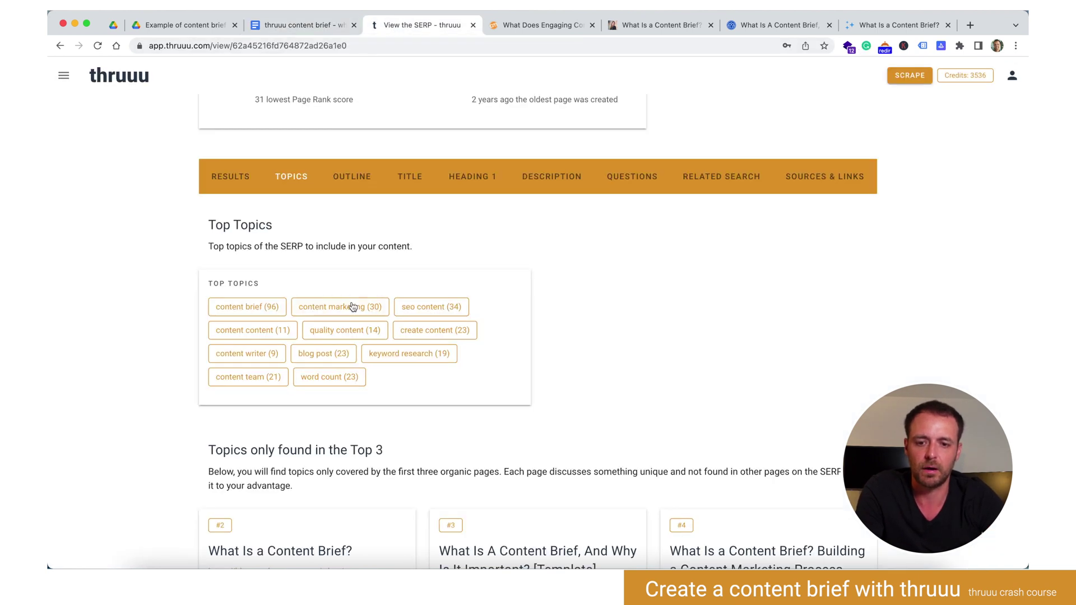
click(302, 25)
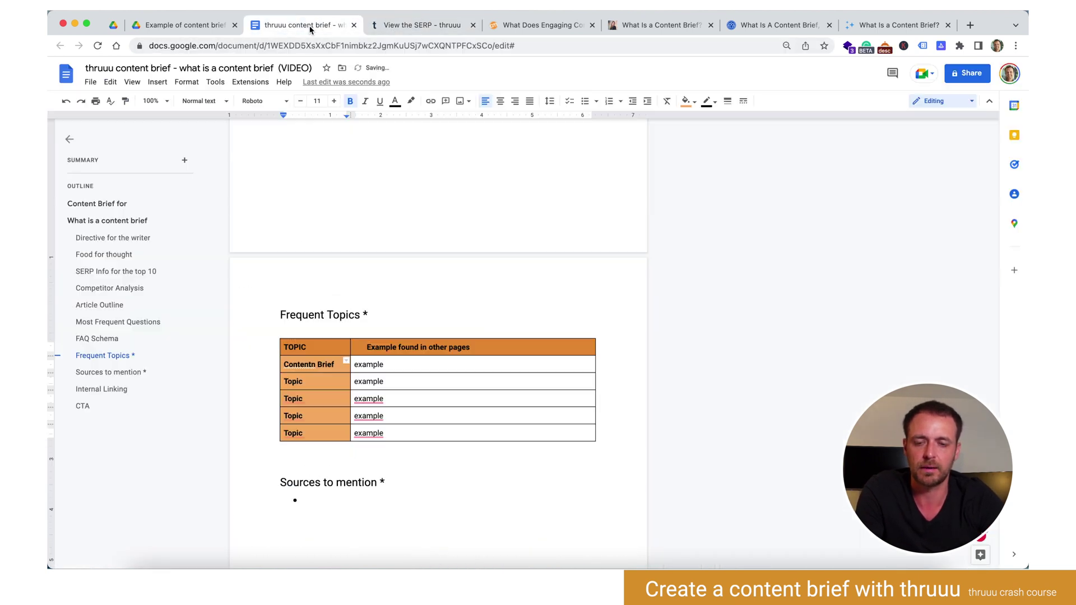
double_click(293, 381)
text(Conten)
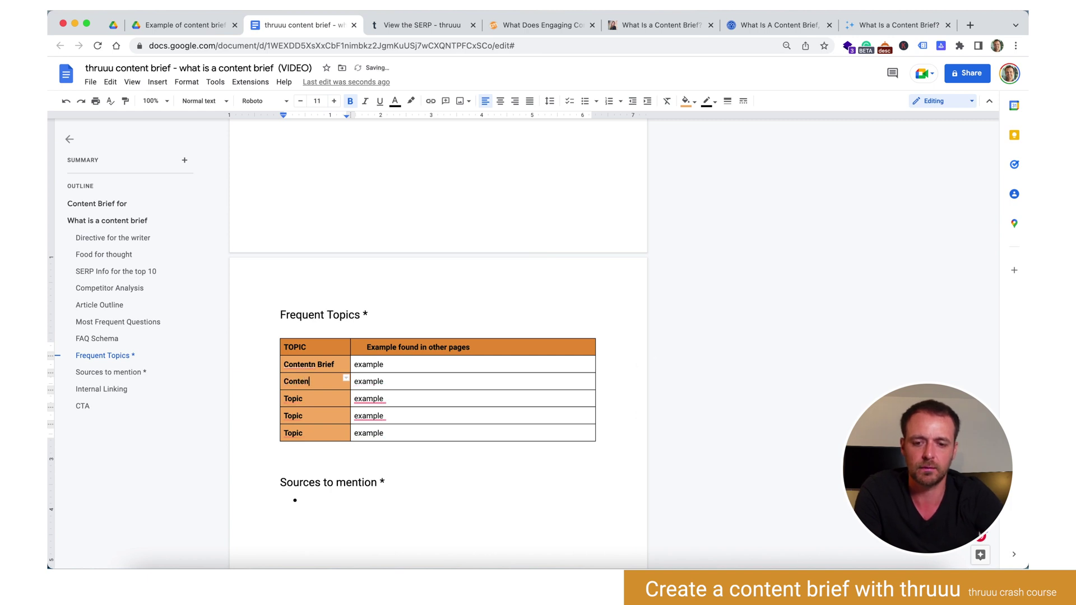
text(t Marketin)
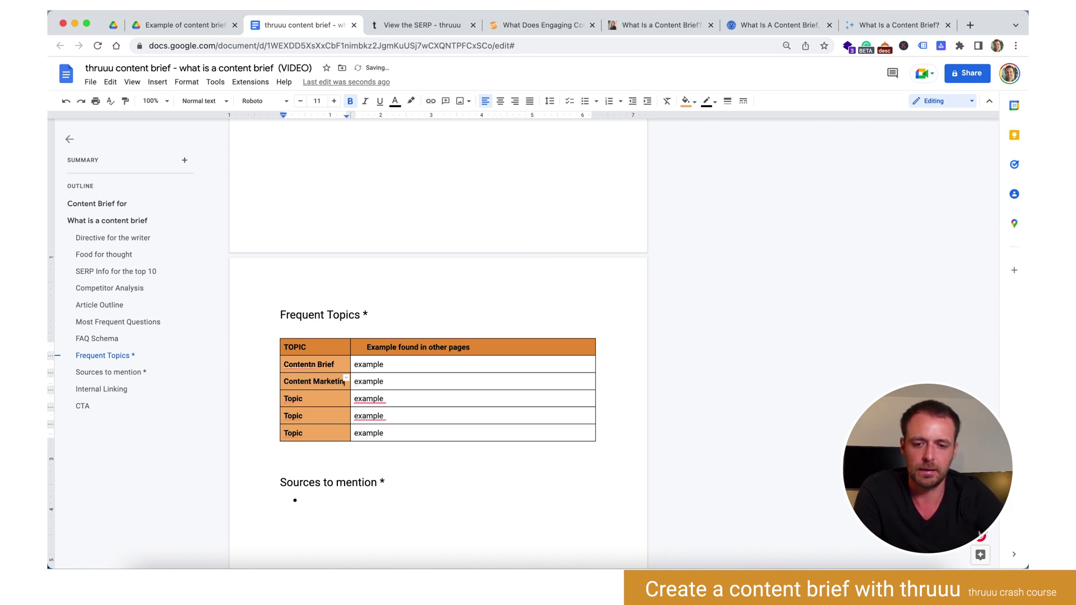
text(g)
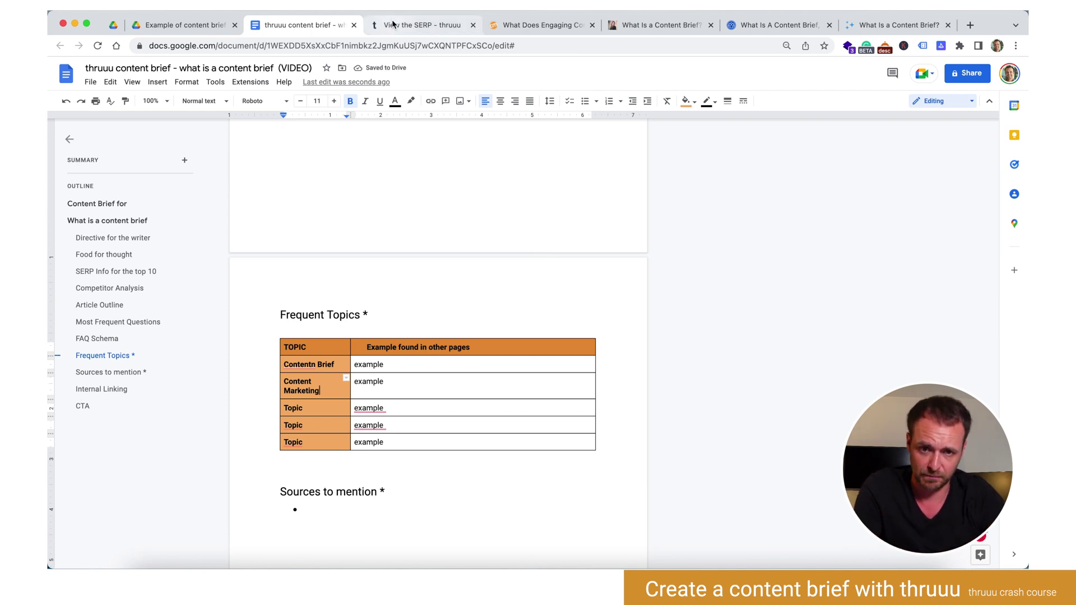
In thruuu, open the page excerpts for the content brief topic and copy the paragraph beginning "In short, the content brief is the critical link"
click(420, 25)
click(249, 306)
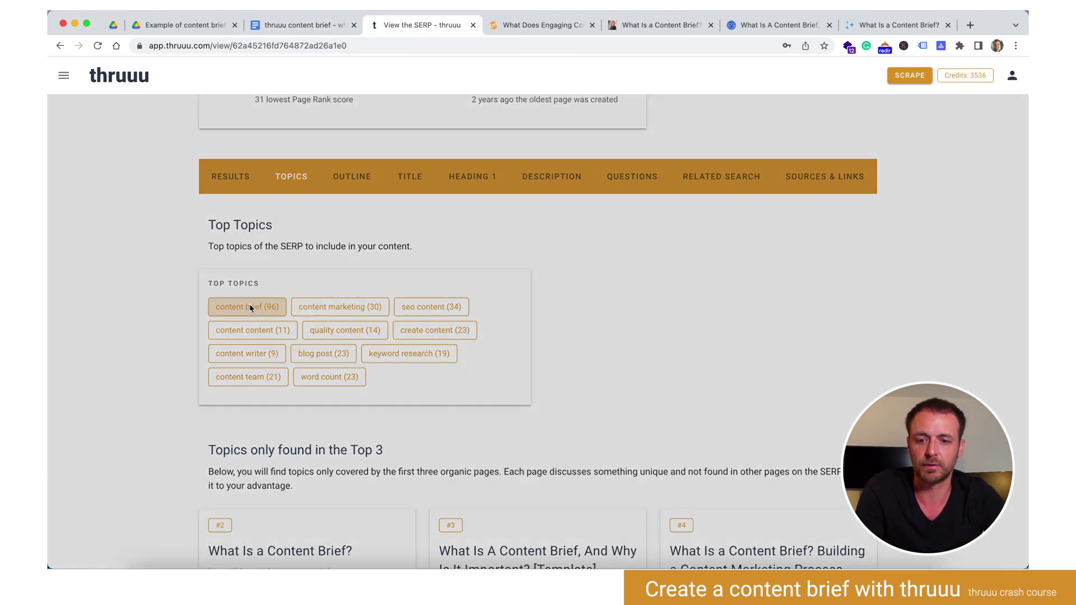
scroll(481, 263, down, 6)
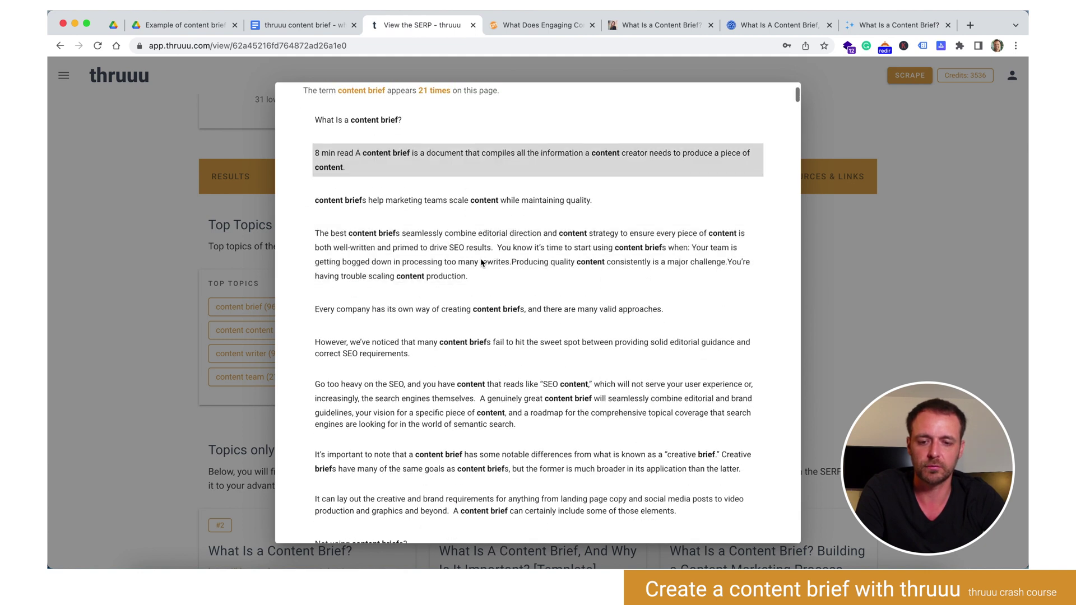
scroll(460, 290, down, 3)
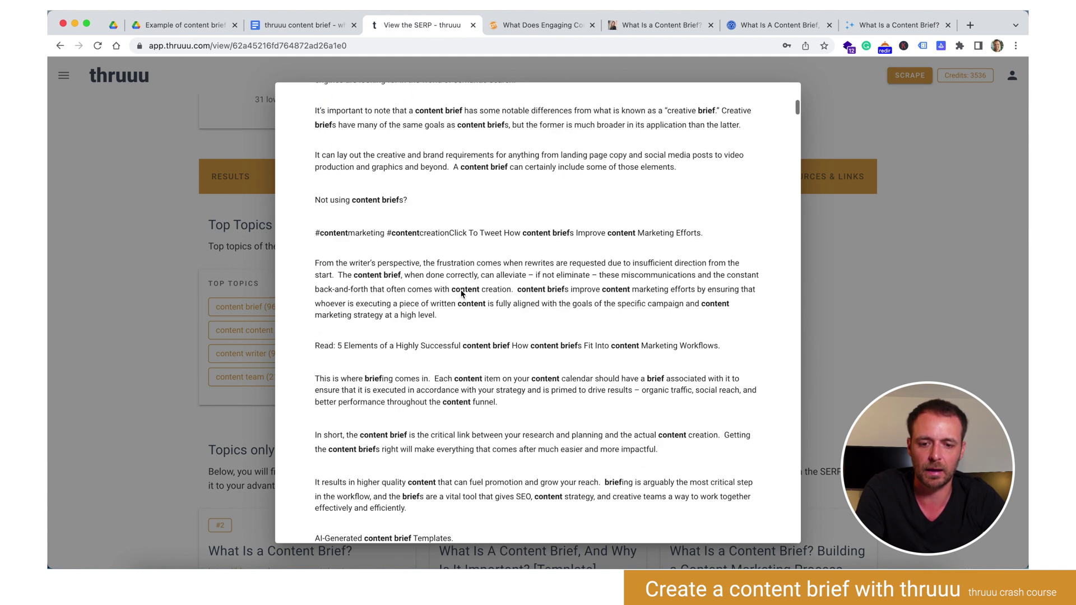
scroll(461, 293, down, 1)
triple_click(389, 352)
key(super+c)
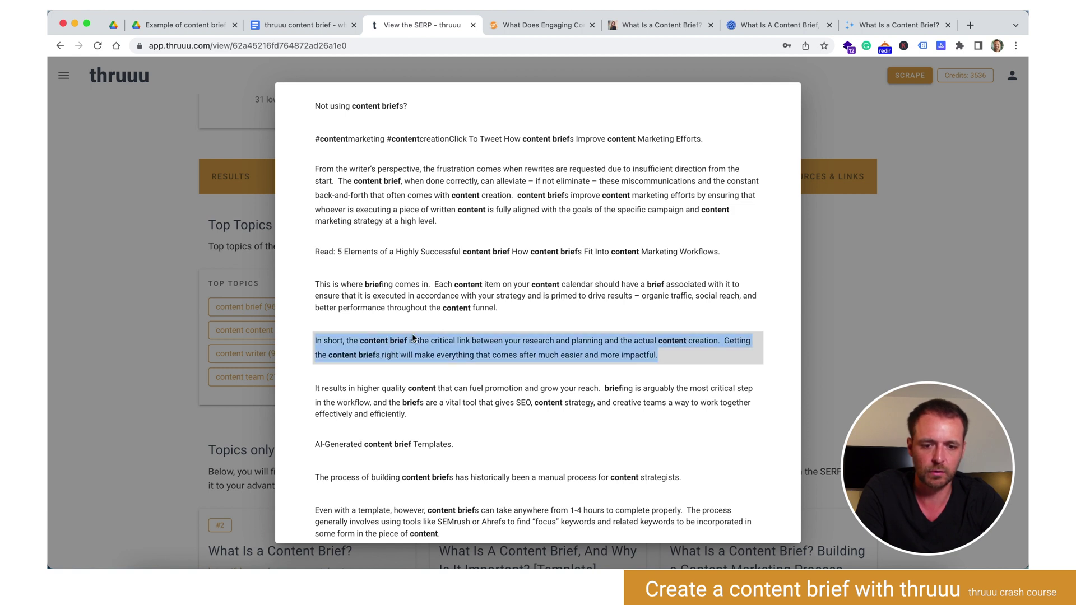
Back in the Google Docs brief, replace the first topic's example placeholder with the copied paragraph as a dashed item
click(297, 24)
double_click(358, 364)
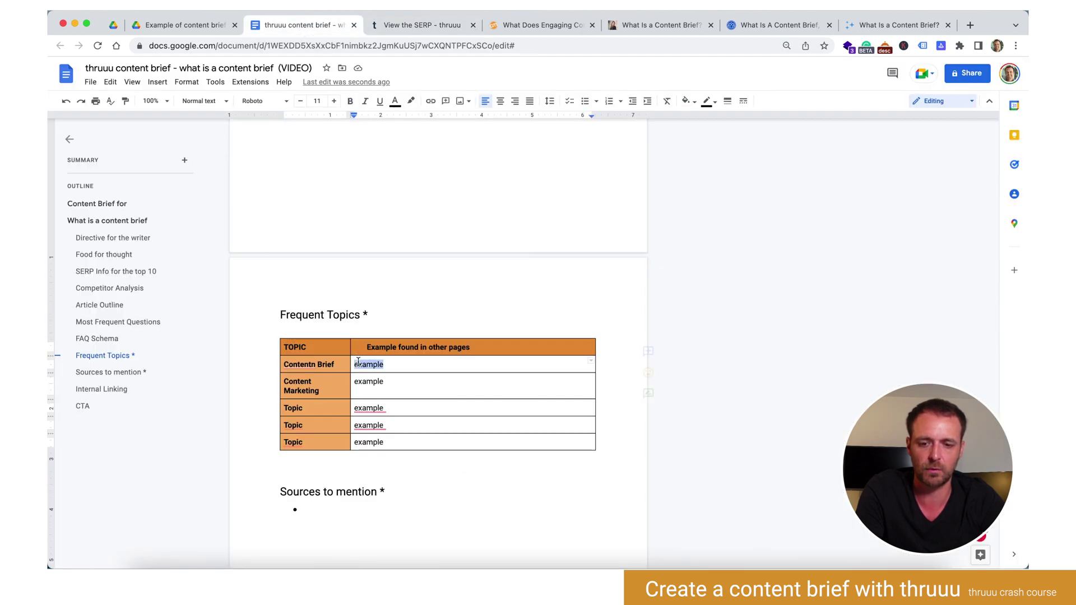
text(-)
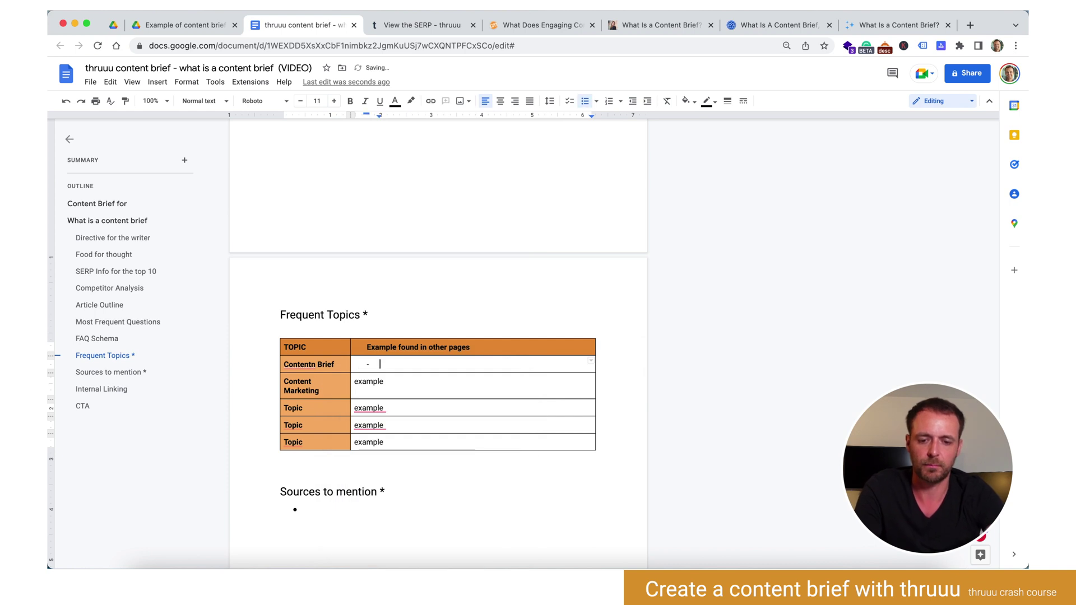
key(super+v)
key(BackSpace)
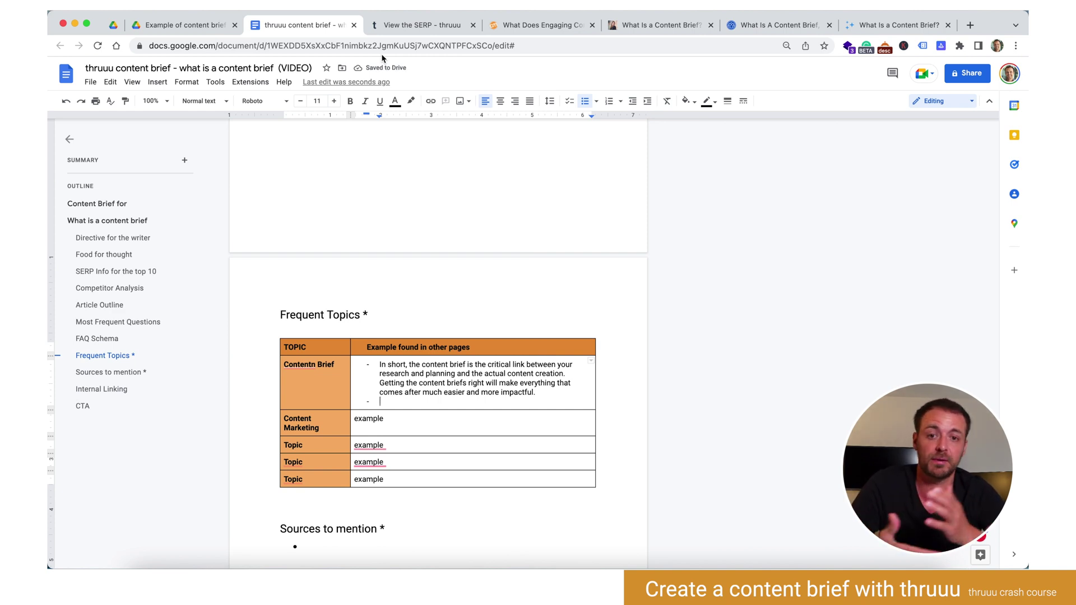
Return to the thruuu excerpts and copy the paragraph beginning "content briefs make it possible for the content team"
click(417, 25)
scroll(358, 336, down, 1)
scroll(358, 332, down, 15)
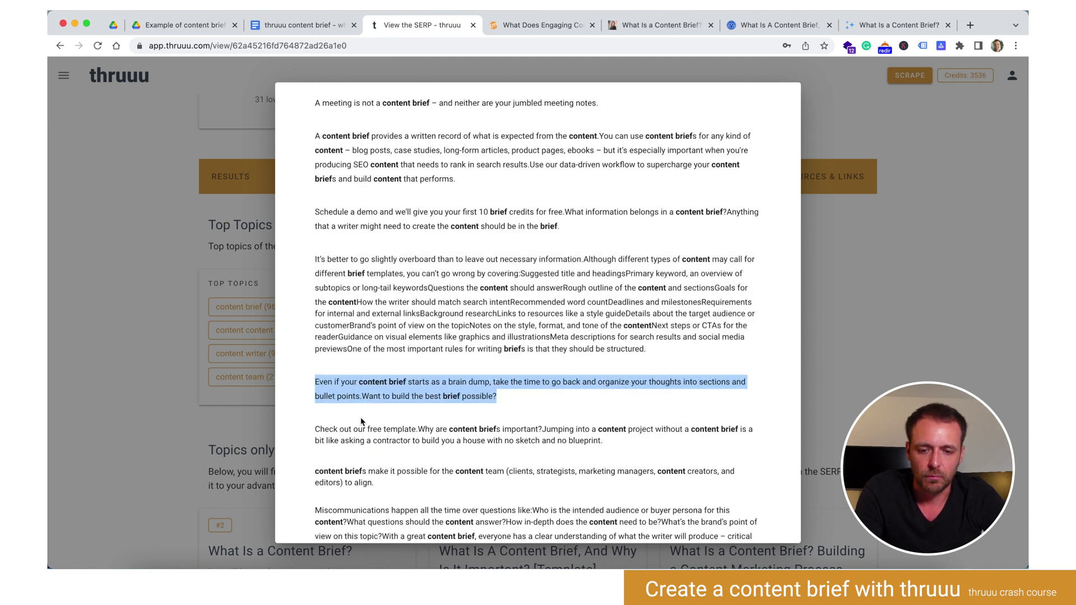
click(369, 471)
key(super+c)
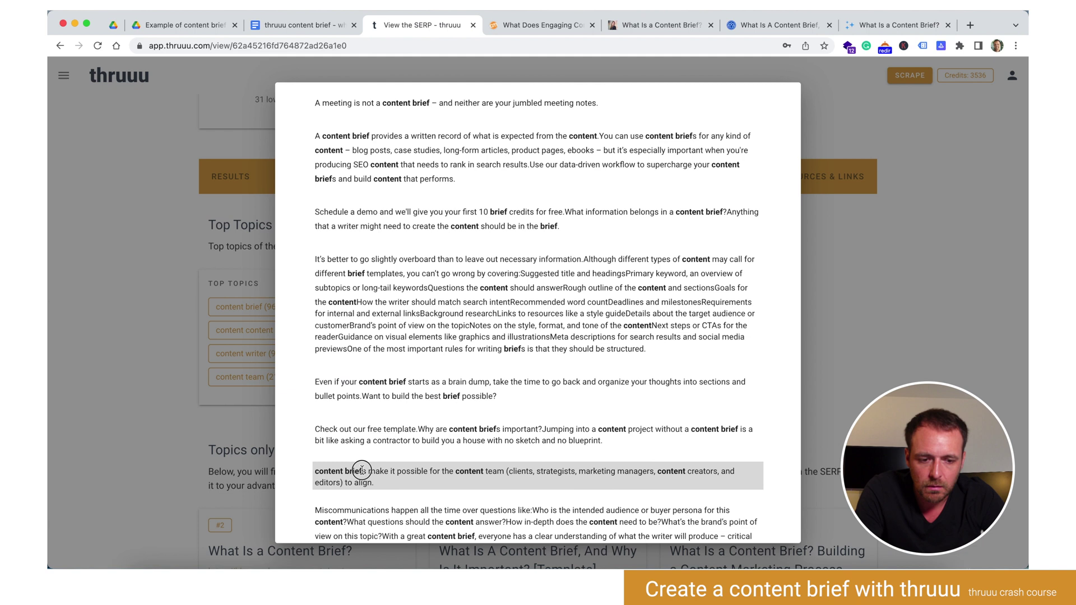
In the Google Docs brief, paste the copied paragraph as the second dashed example for the first topic and remove the extra line
click(311, 26)
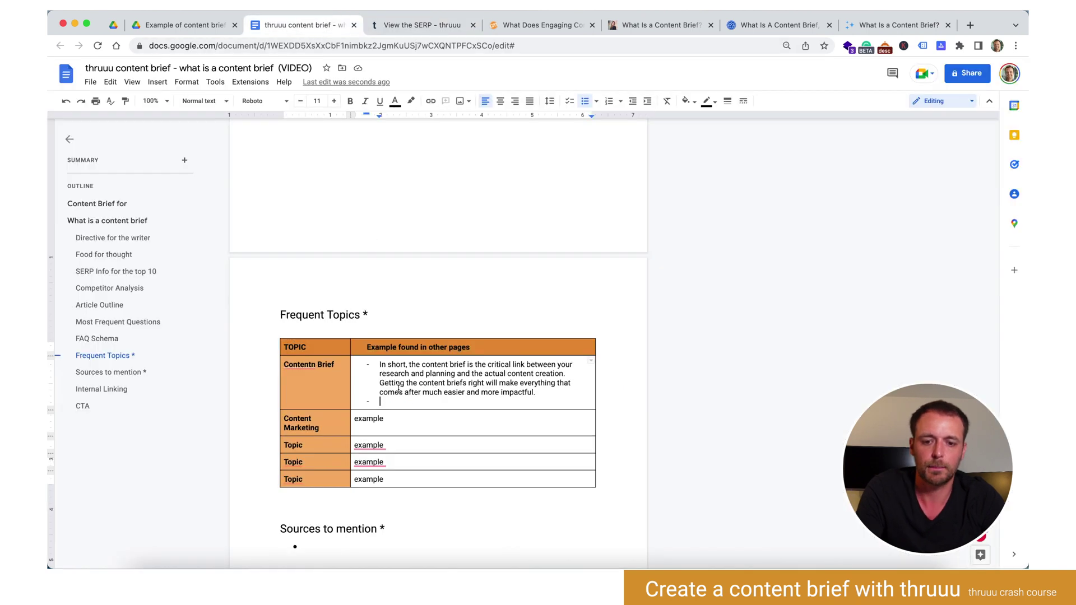
key(super+v)
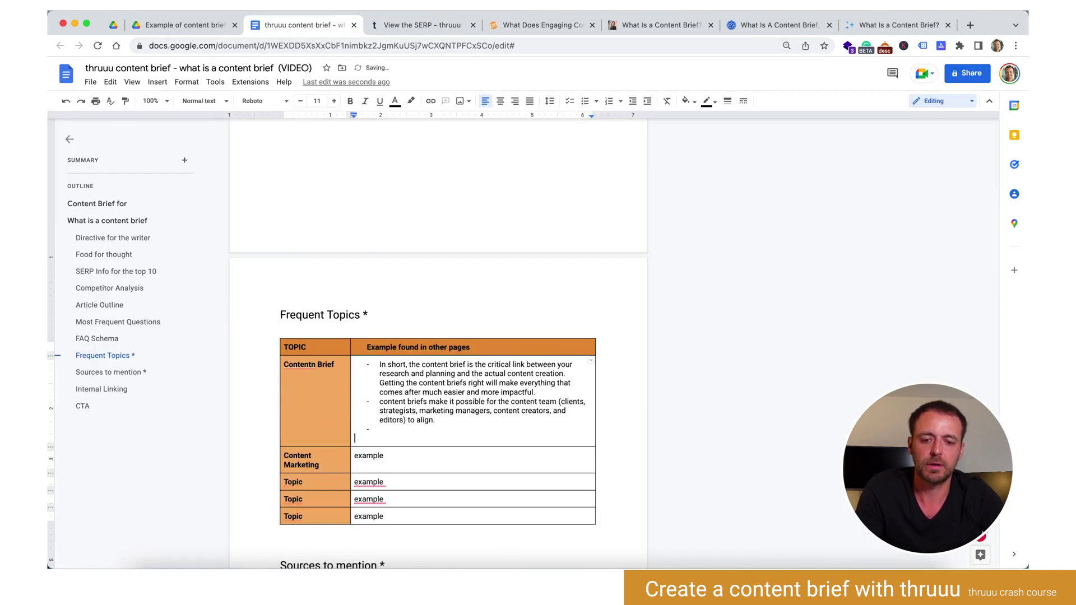
key(BackSpace)
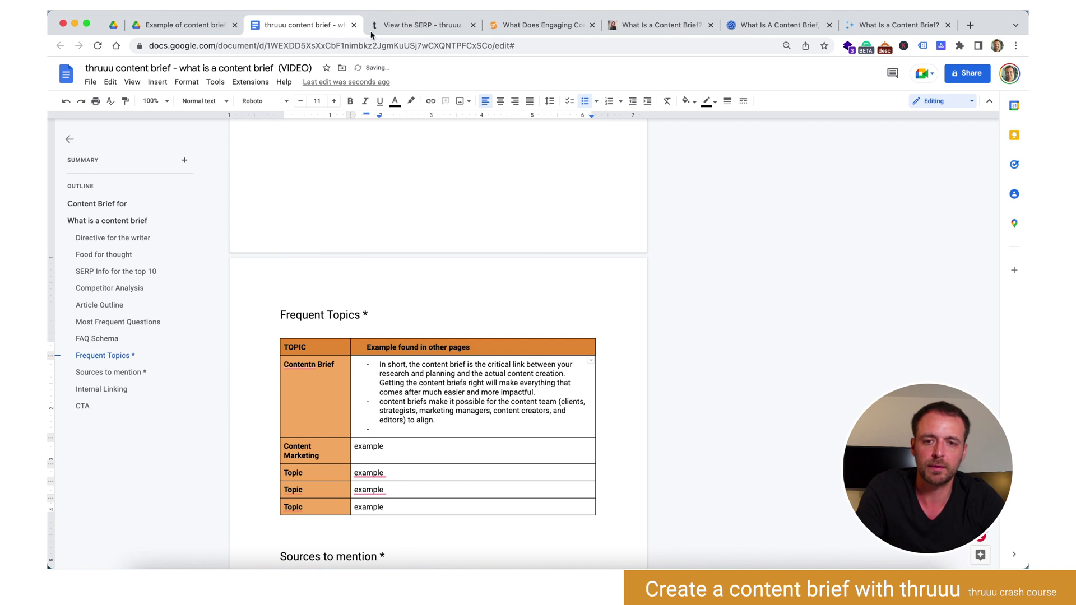
Switch to thruuu, close the content brief excerpts, and review the topics only found in the Top 3 pages
click(434, 24)
click(170, 275)
scroll(171, 275, down, 5)
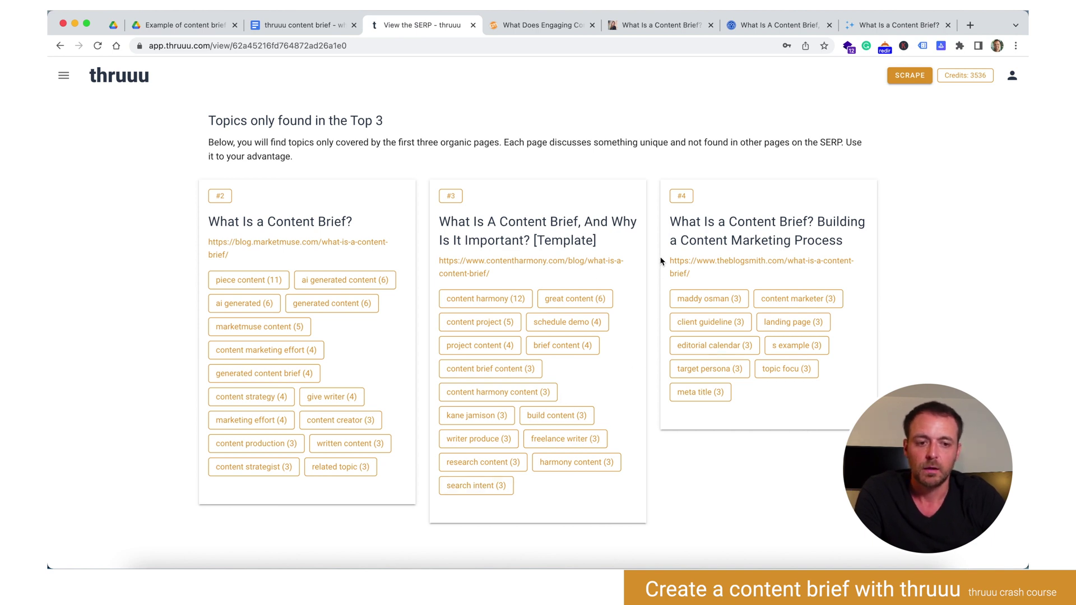
scroll(661, 261, down, 10)
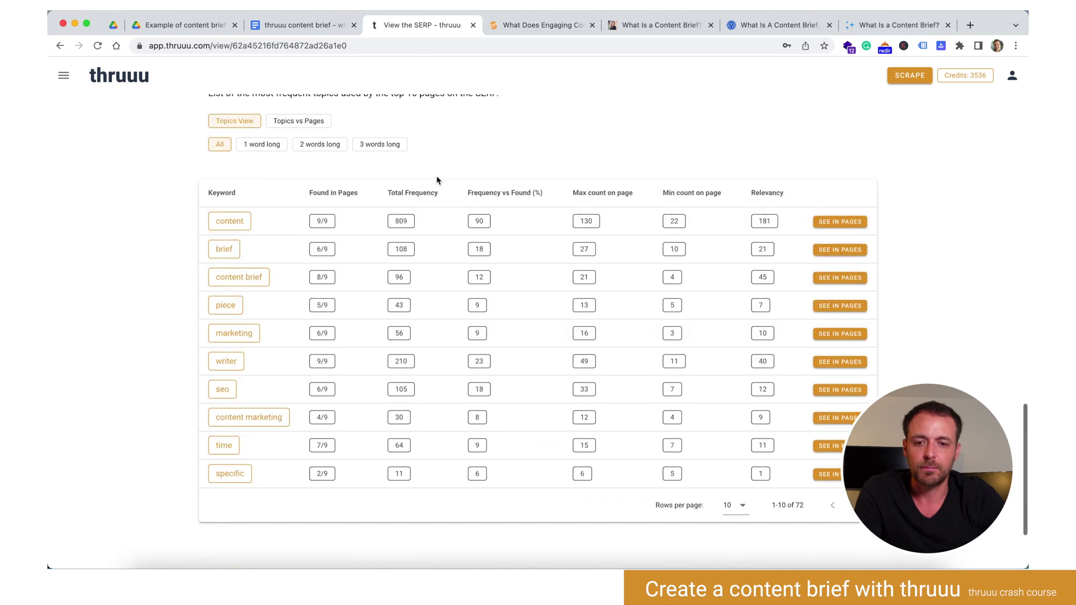
Filter Browse All Topics by one, two and three words, and compare the two-word topics in the Topics vs Pages view
click(271, 151)
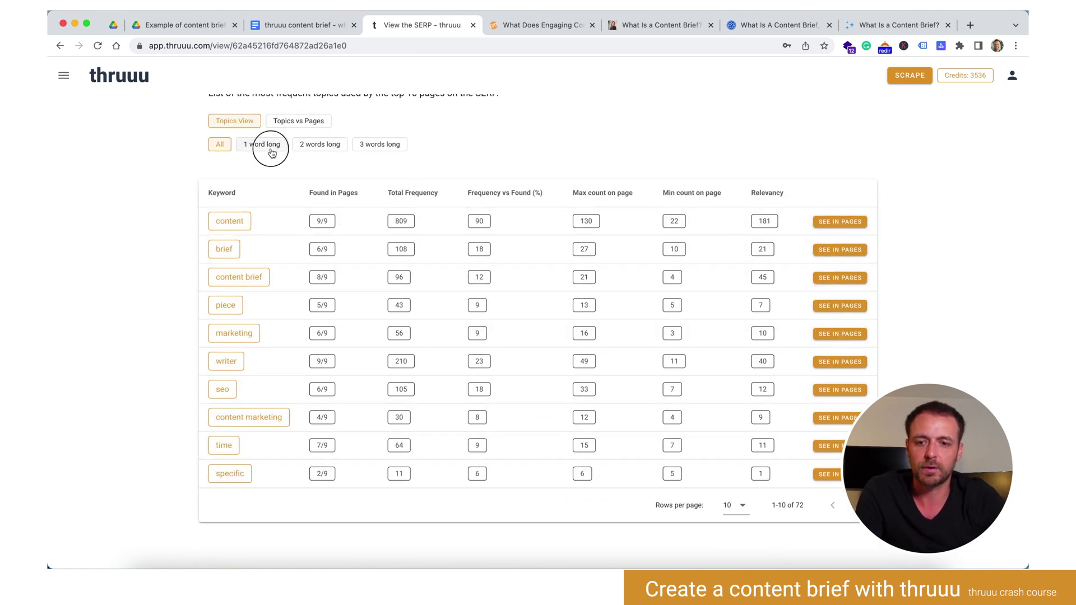
click(320, 147)
click(379, 151)
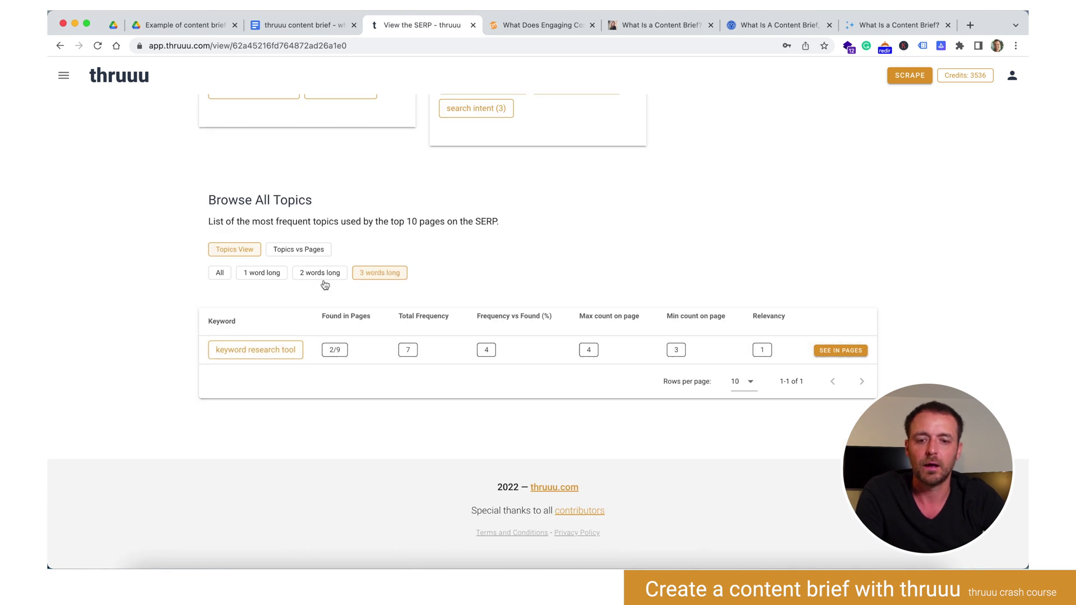
click(296, 254)
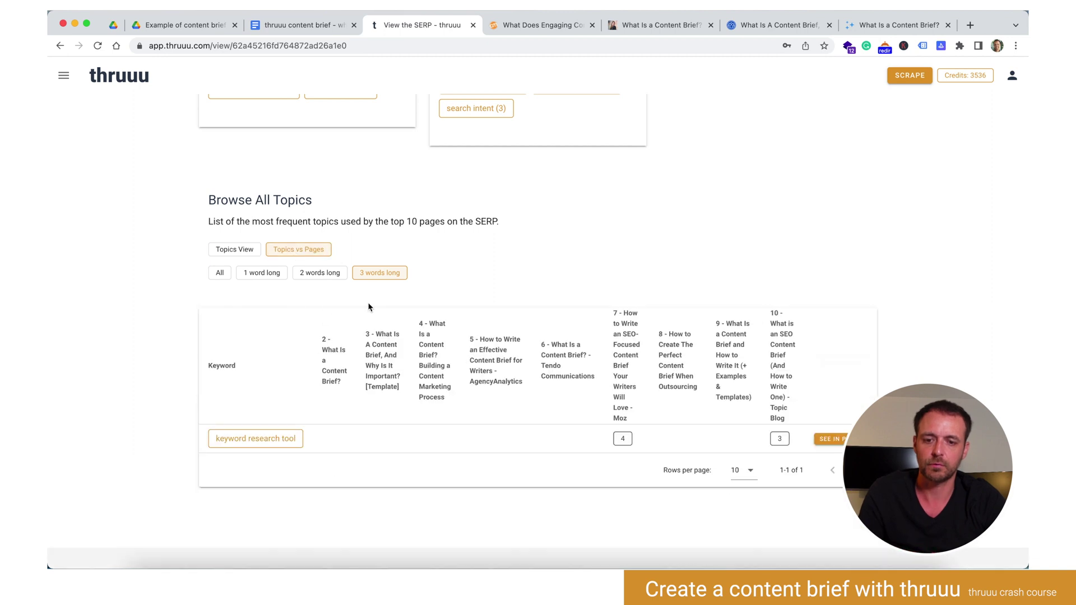
click(320, 274)
scroll(619, 265, down, 2)
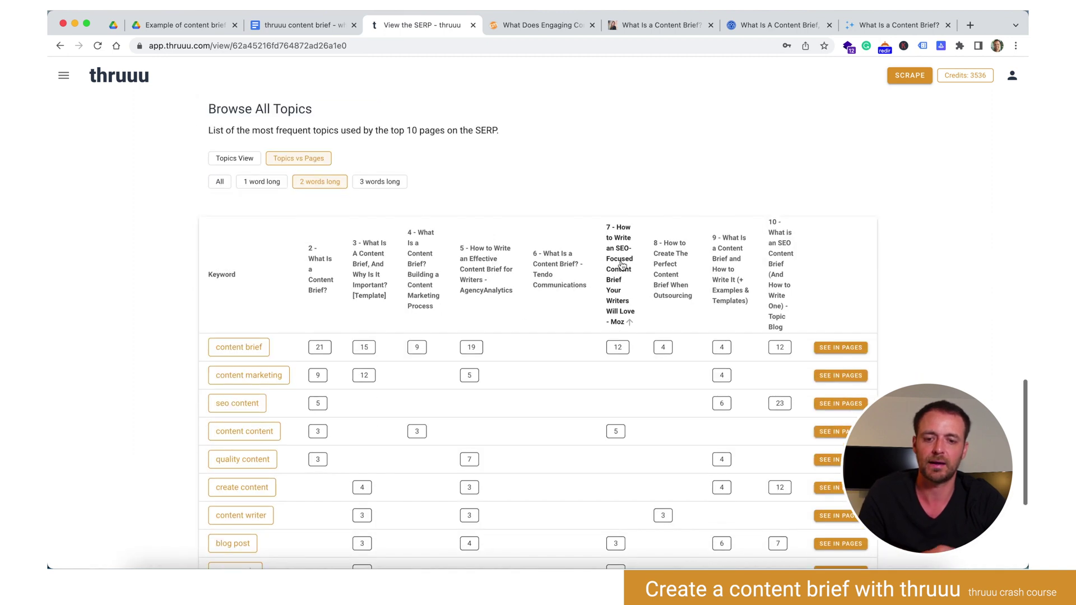
scroll(532, 297, down, 3)
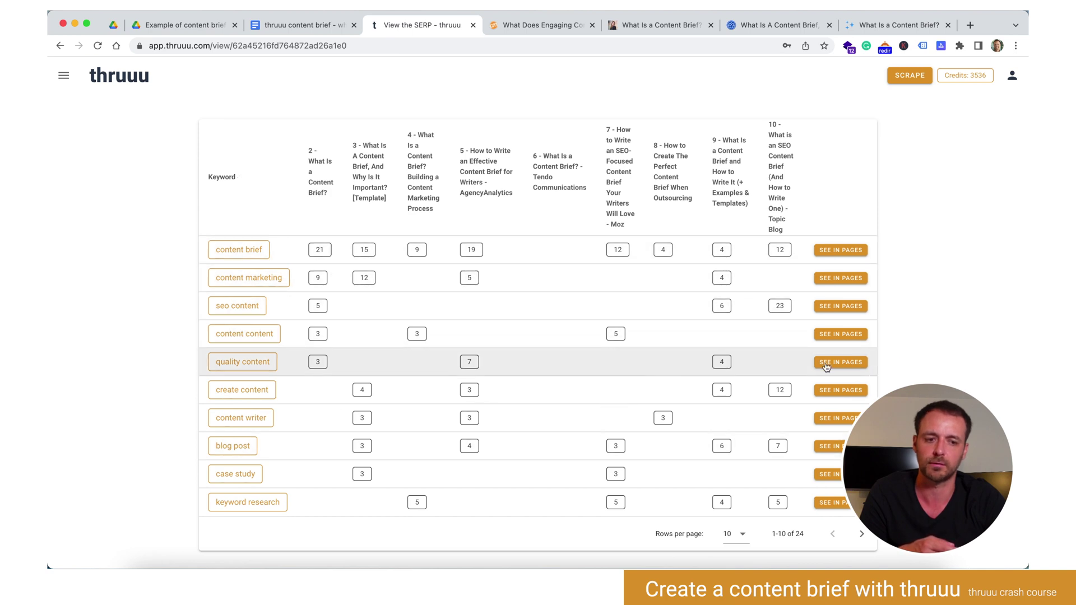
Check the page excerpts for the topic "content brief", and switch to Google Docs to review the brief from Article Outline to Frequent Topics
click(853, 251)
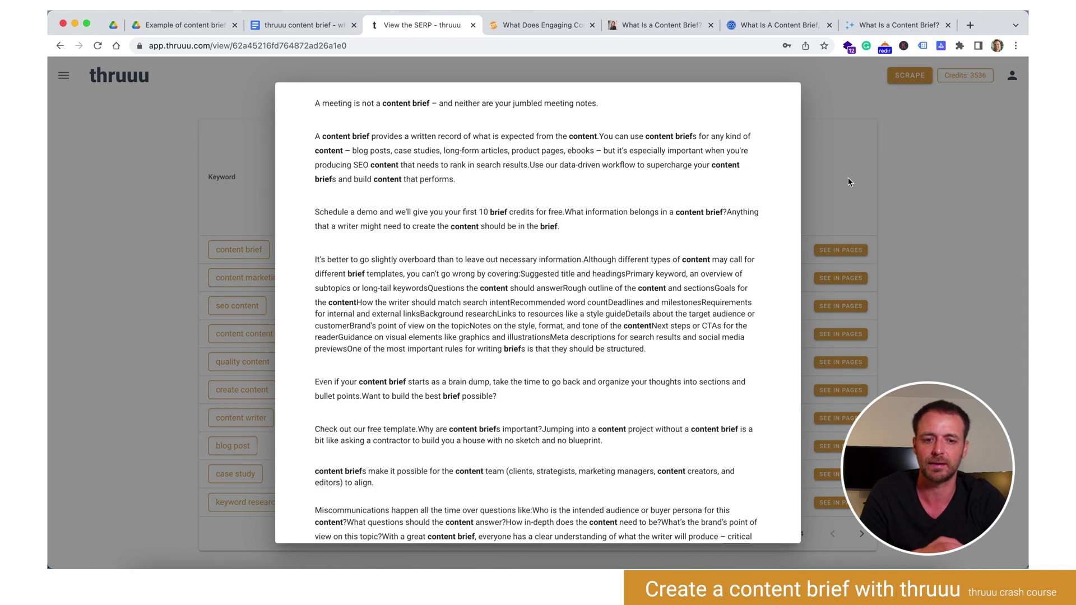
click(919, 182)
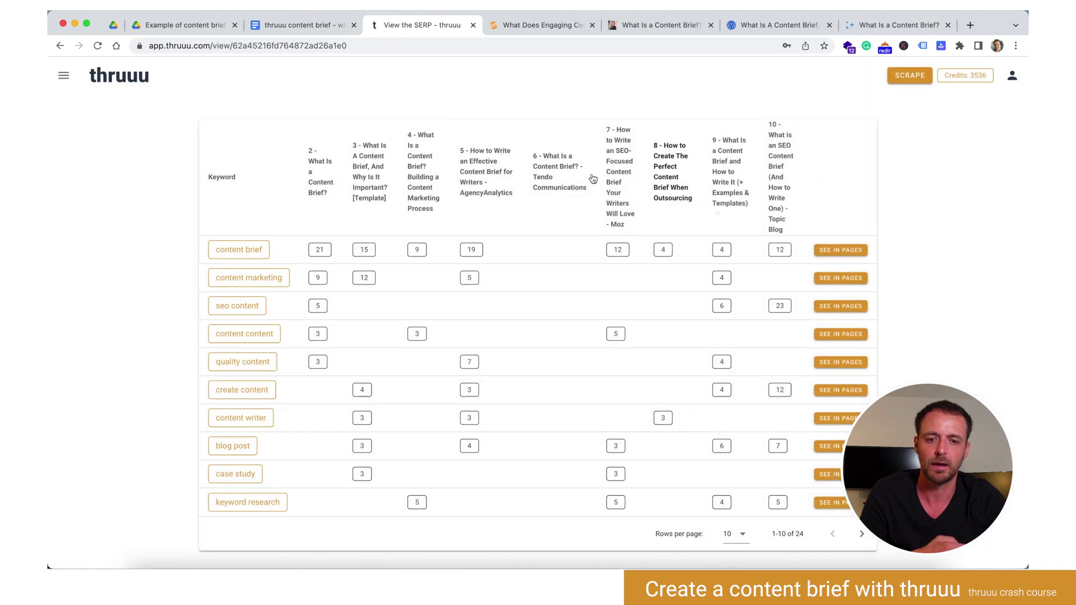
click(303, 24)
scroll(394, 272, down, 1)
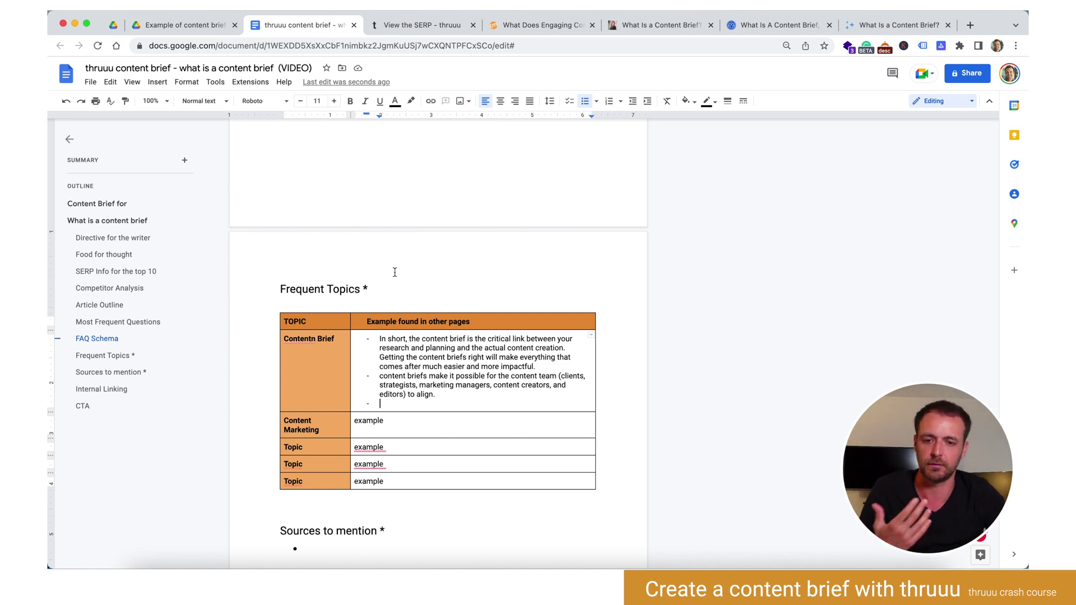
scroll(394, 271, up, 15)
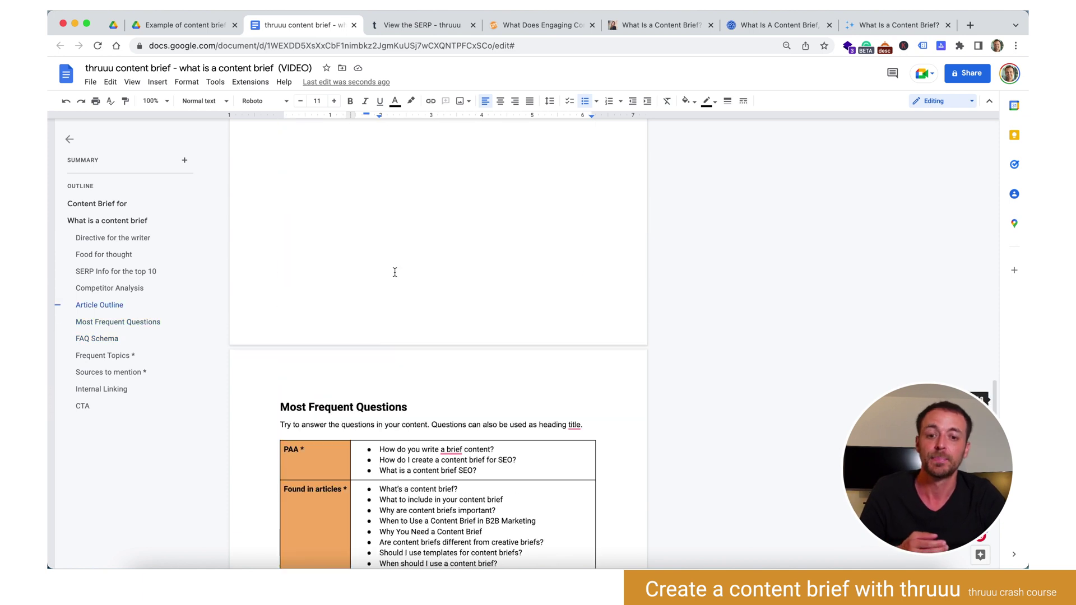
scroll(395, 272, up, 10)
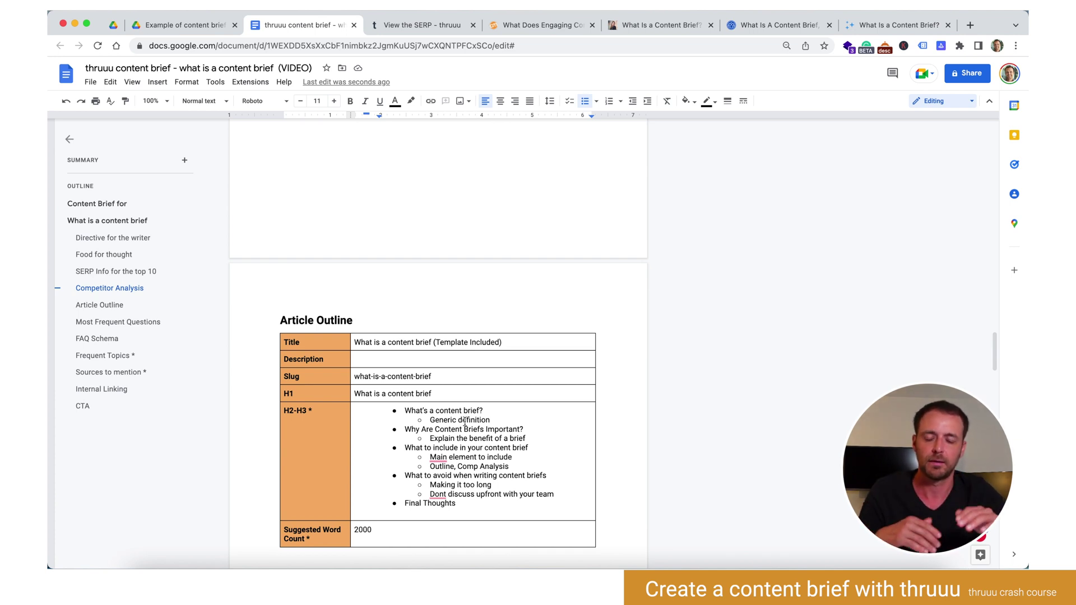
scroll(464, 422, down, 15)
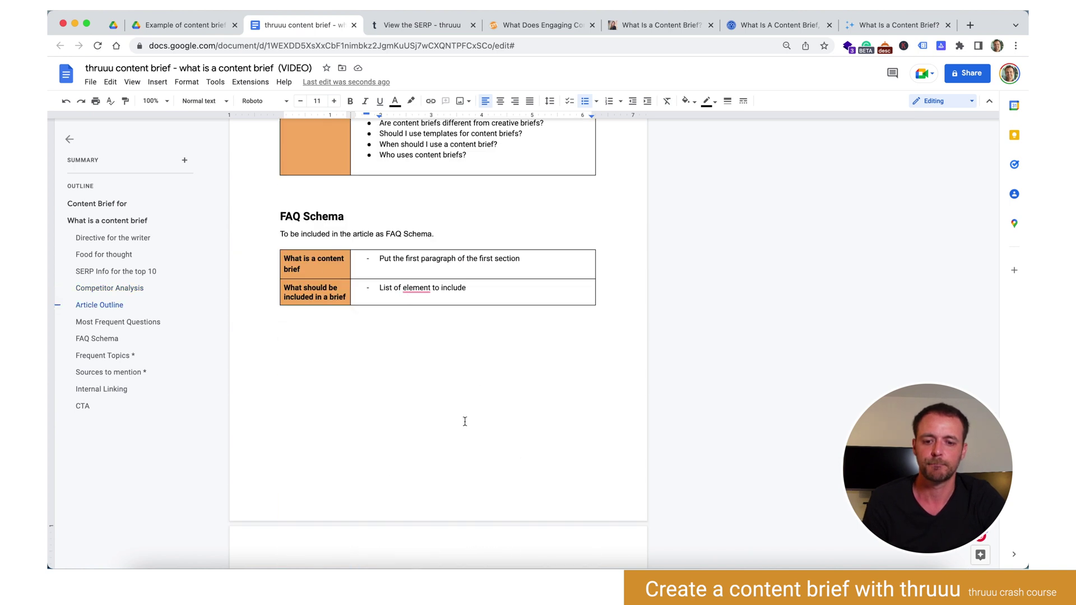
scroll(464, 422, down, 5)
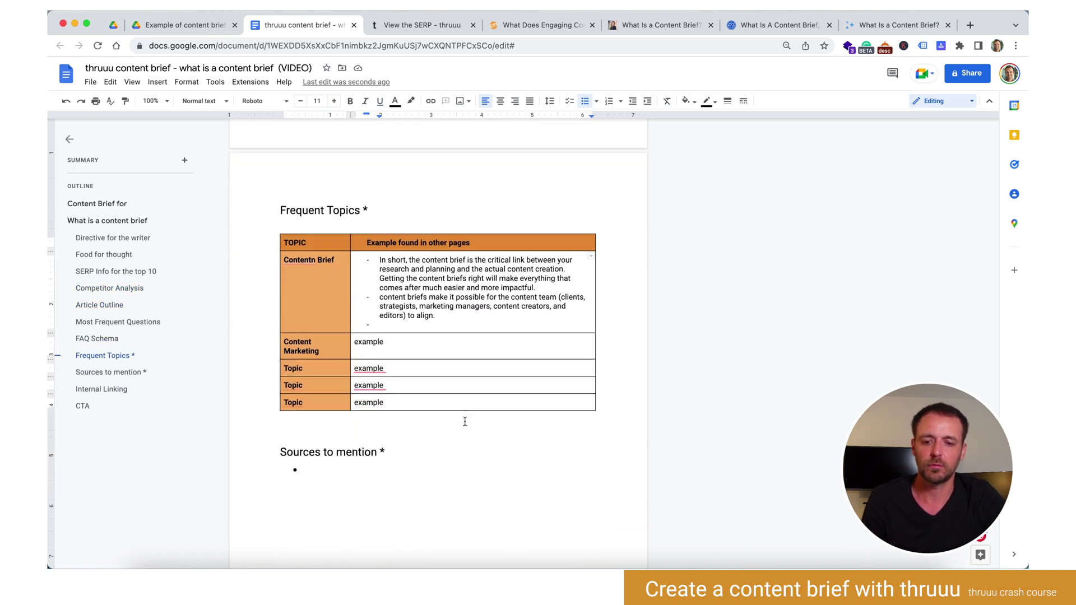
Place the cursor in the empty bullet under Sources to mention, and switch to thruuu to open the Sources and Links analysis
click(358, 404)
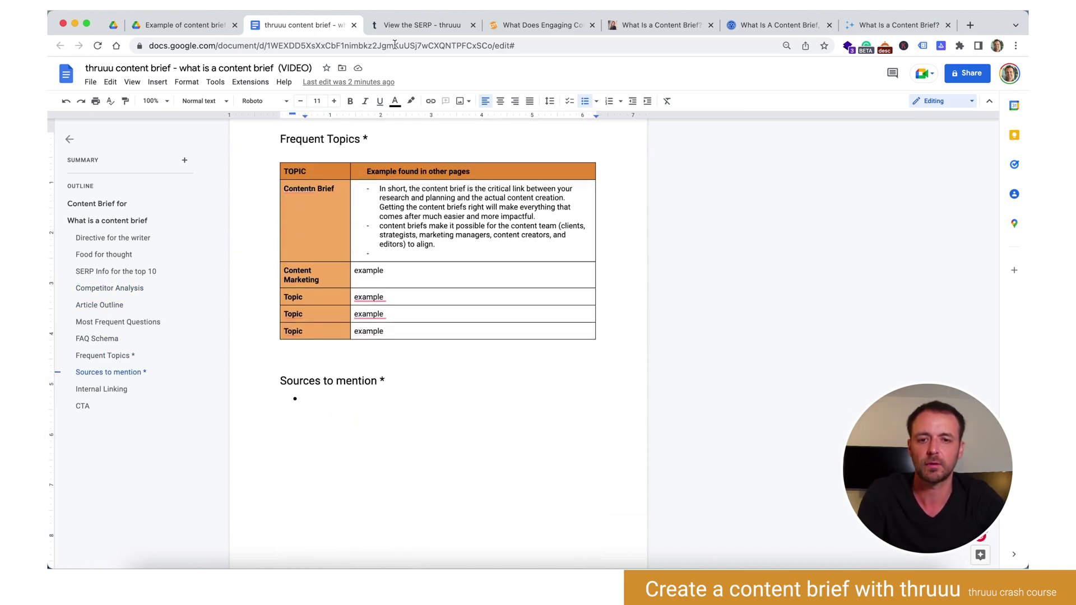
click(407, 26)
scroll(762, 264, up, 10)
scroll(762, 262, up, 10)
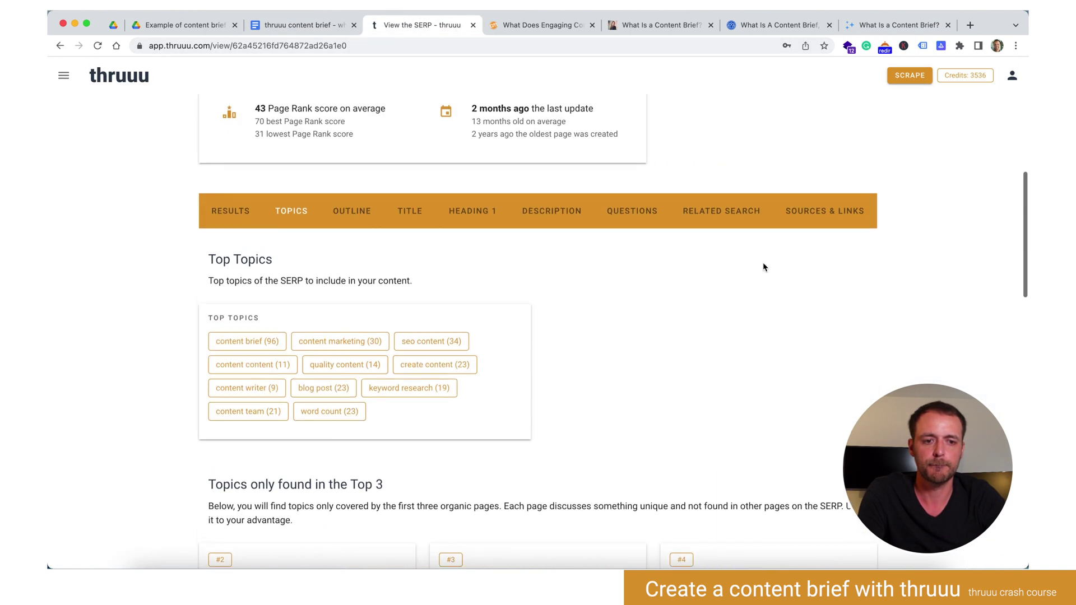
click(811, 326)
scroll(636, 360, down, 2)
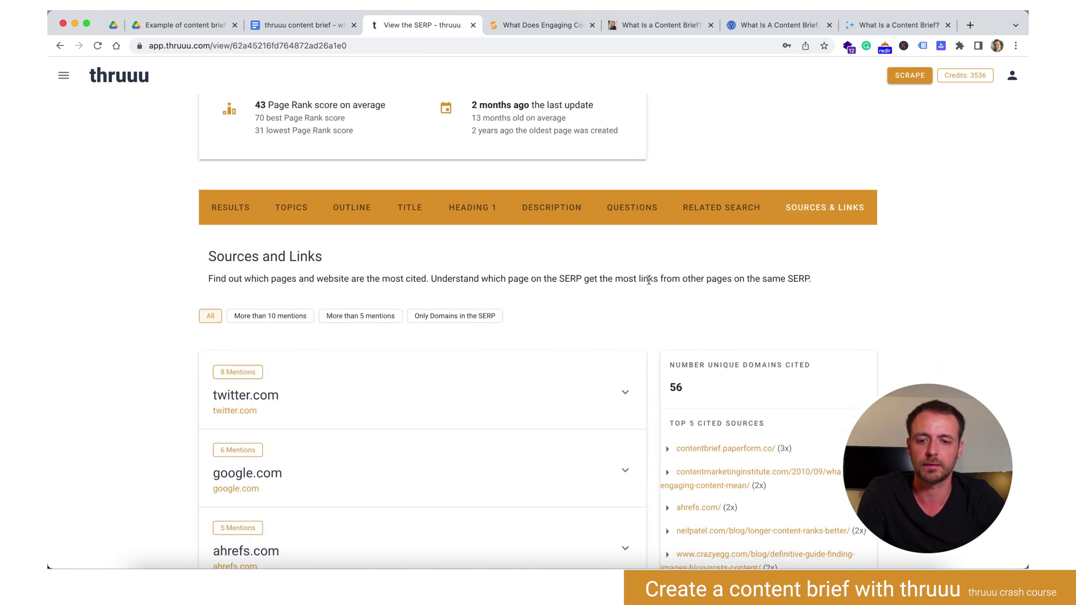
Filter the cited domains to those with more than 10 mentions, and restore the list to All
scroll(680, 275, down, 1)
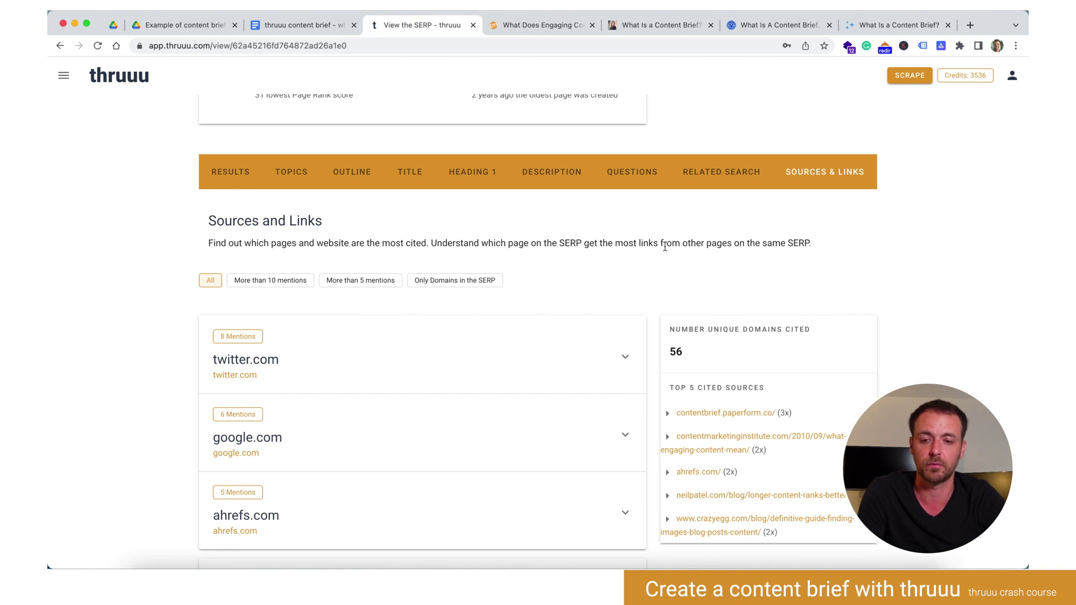
scroll(664, 247, down, 4)
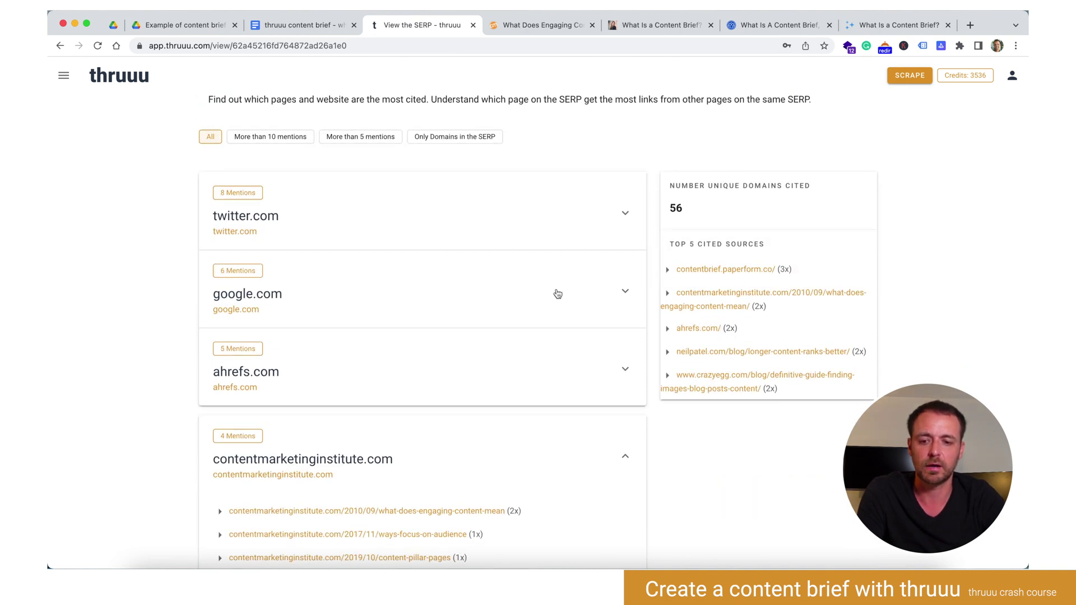
click(268, 140)
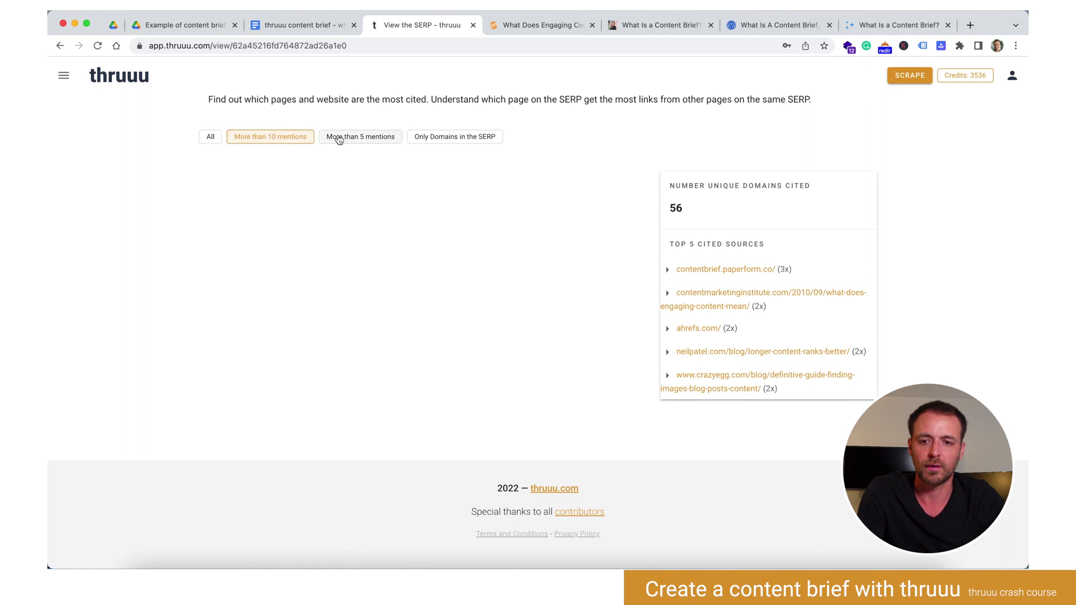
click(210, 137)
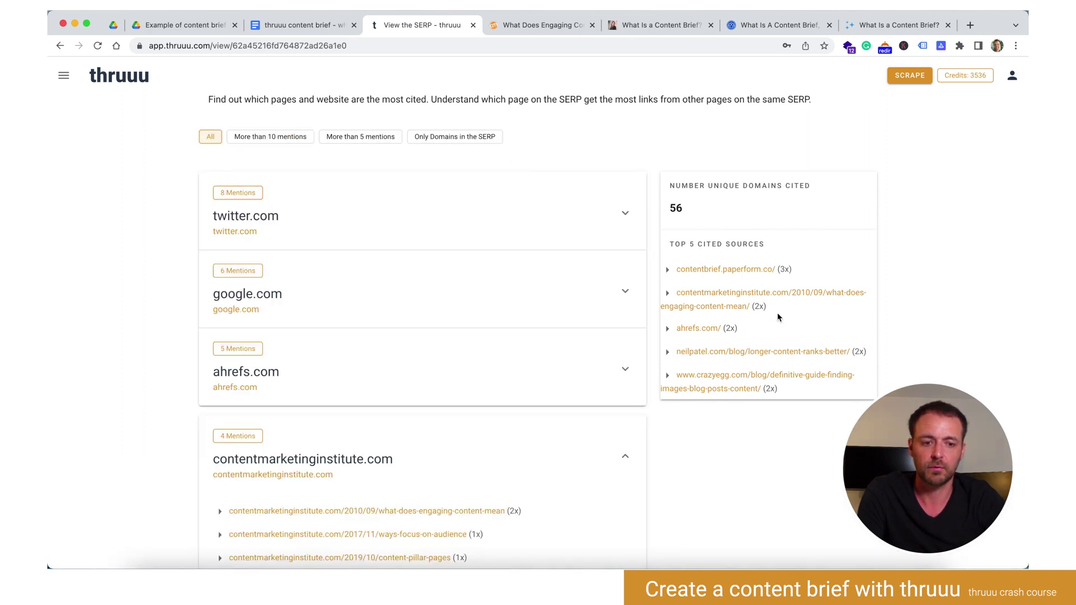
Open the top cited contentmarketinginstitute.com article on engaging content and paste its URL under Sources to mention in the Google Docs brief
drag(752, 307, 740, 309)
click(739, 307)
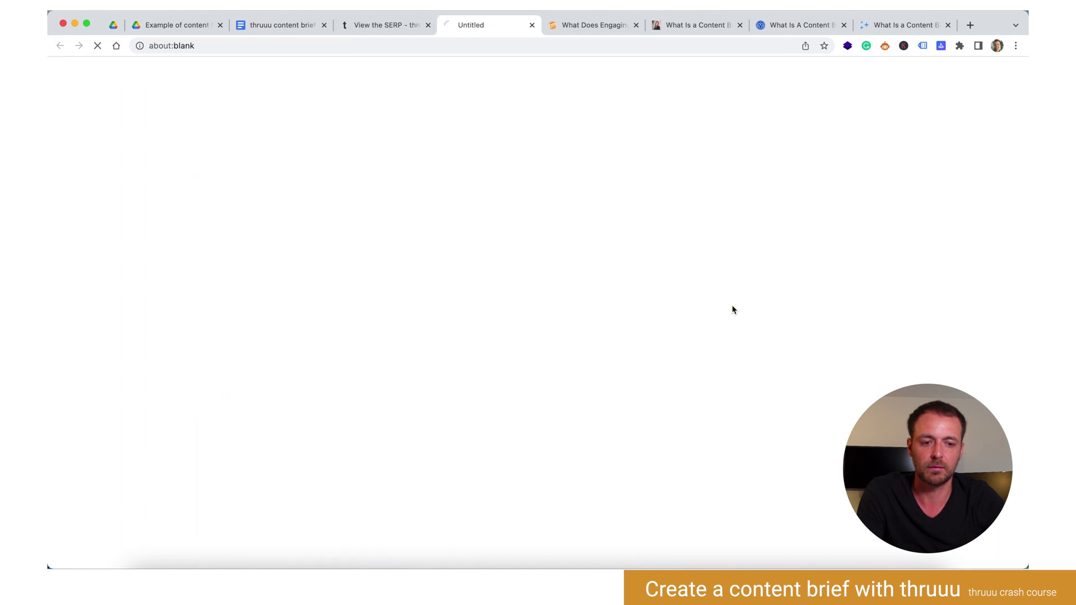
click(389, 46)
key(ctrl+c)
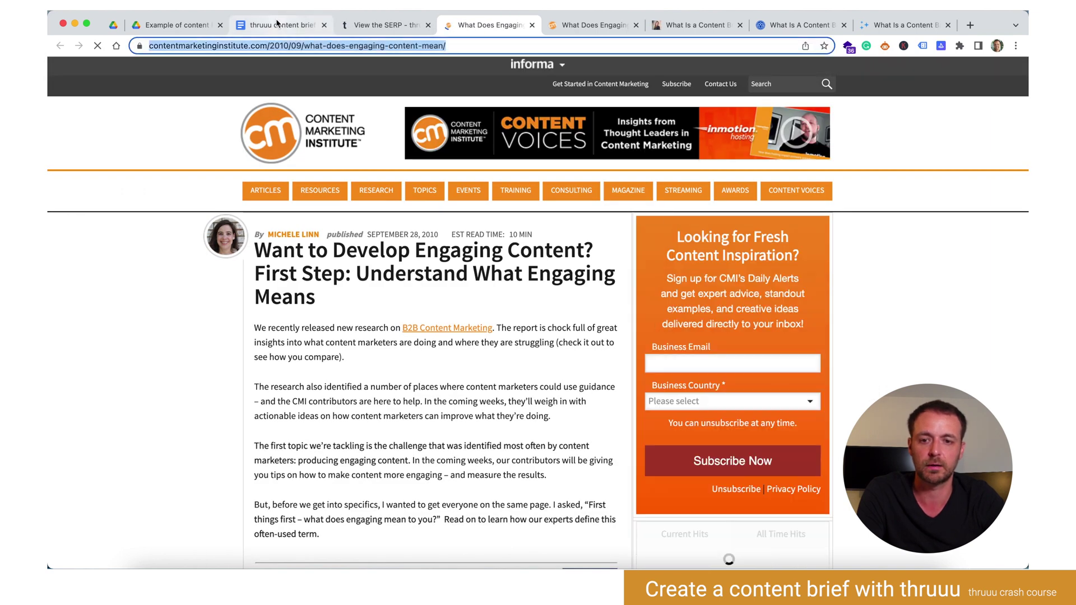
click(280, 24)
key(ctrl+v)
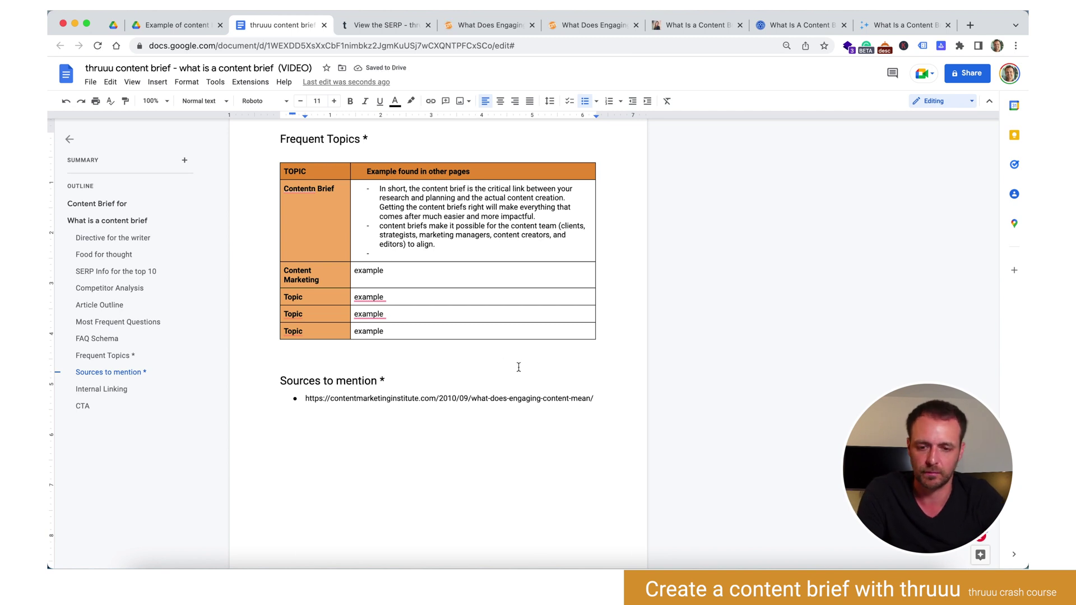
Review the Internal Linking table's anchor and URL fields and the CTA table's label, anchor and position
scroll(519, 367, down, 10)
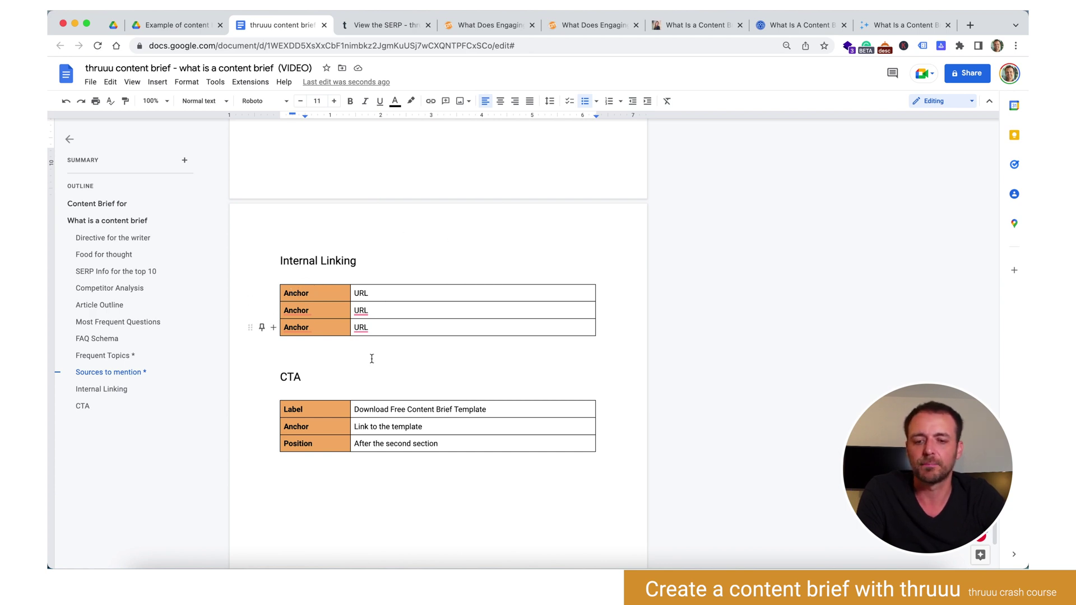
double_click(361, 292)
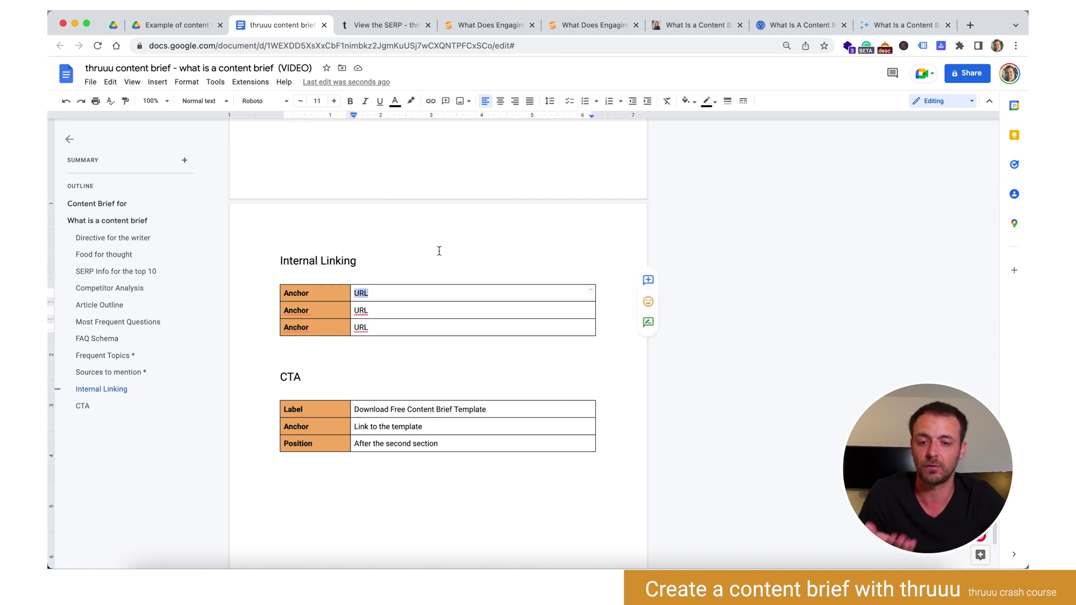
click(301, 292)
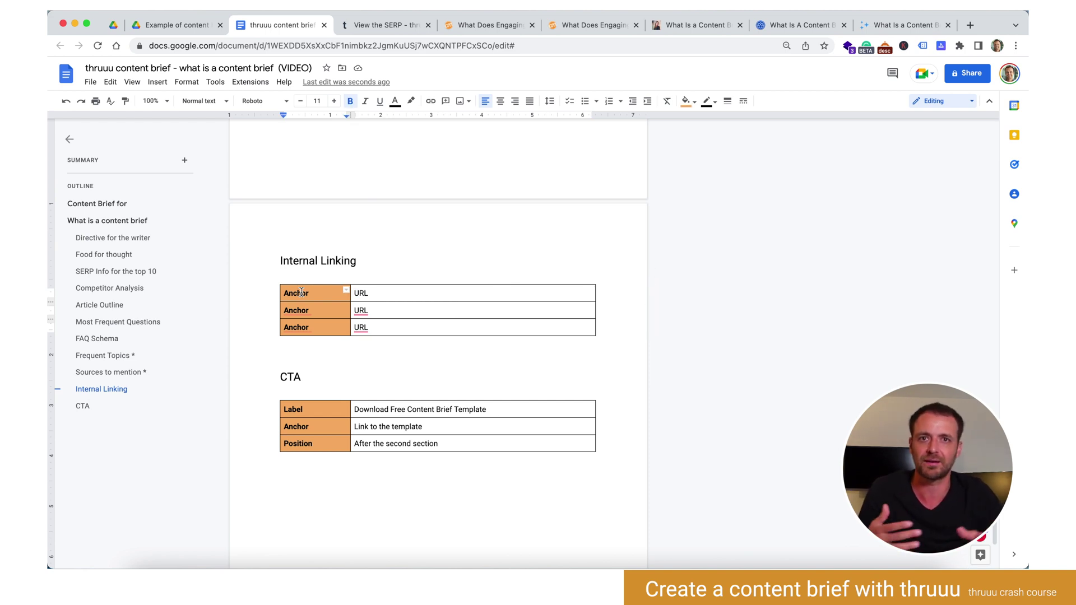
scroll(327, 358, down, 2)
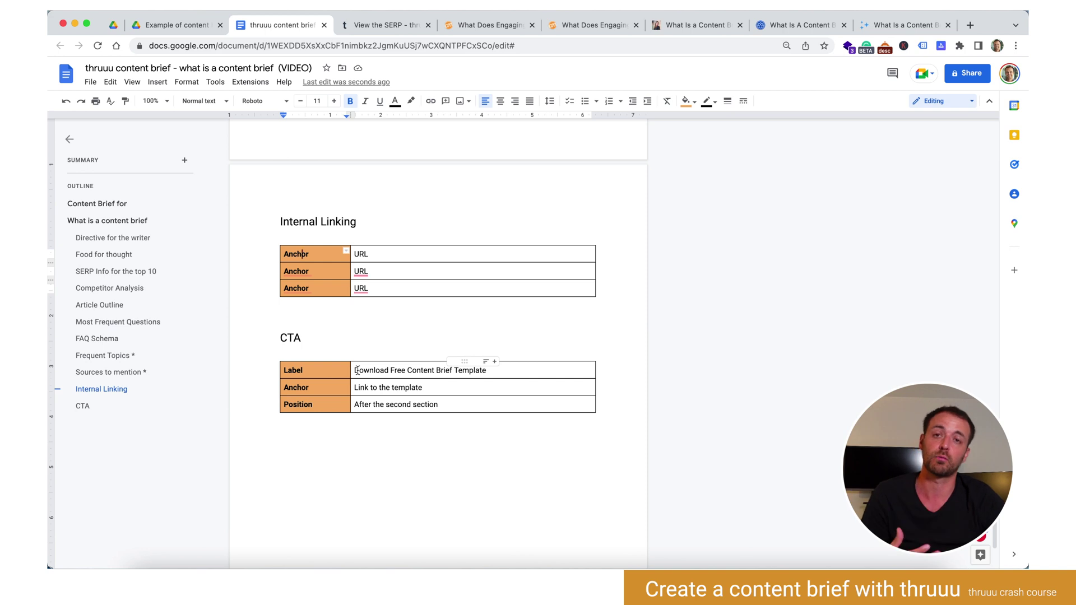
click(463, 432)
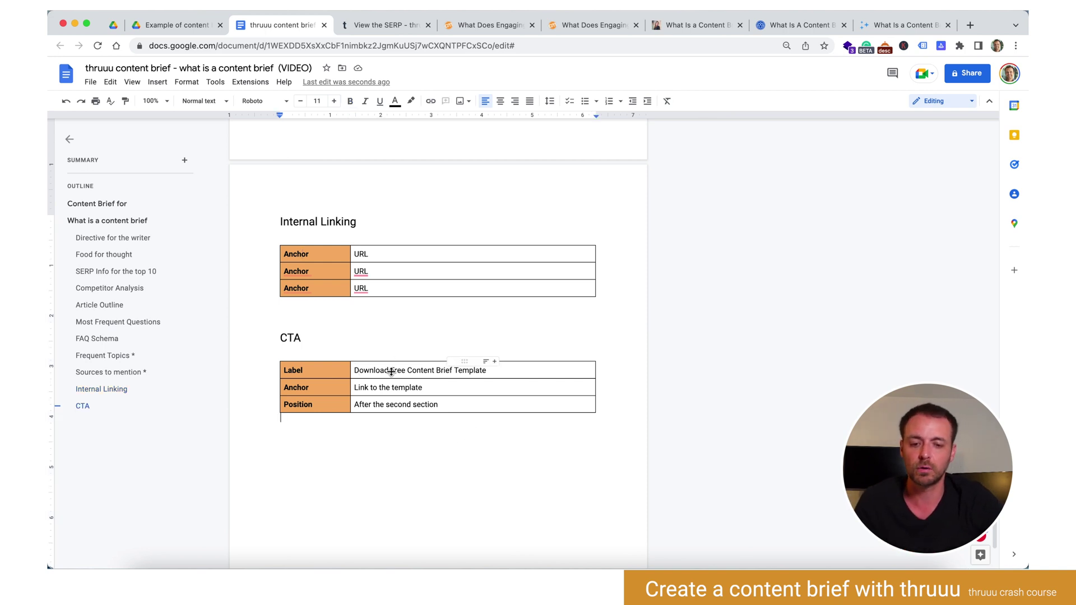